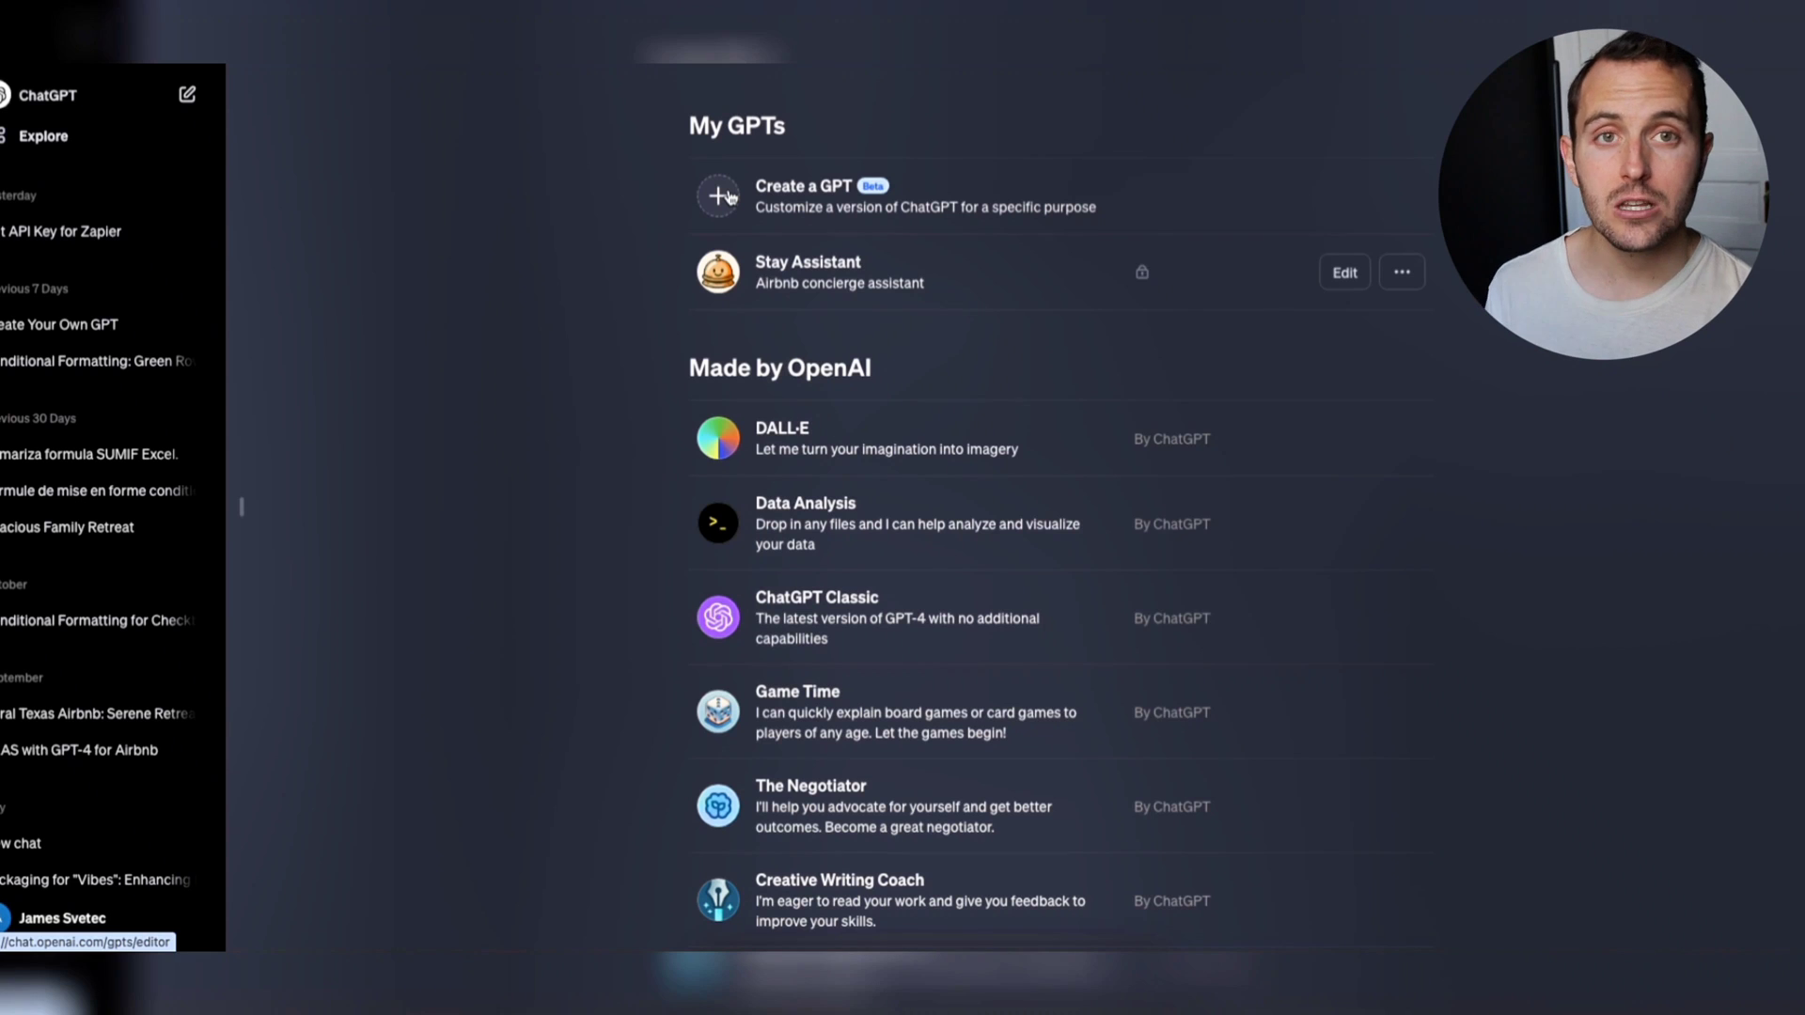
# Create a GPT with the prompt "make a airbnb listing optimization expert that can help me to make airbnb listing headlines and descriptions that convert really well"
pyautogui.click(729, 197)
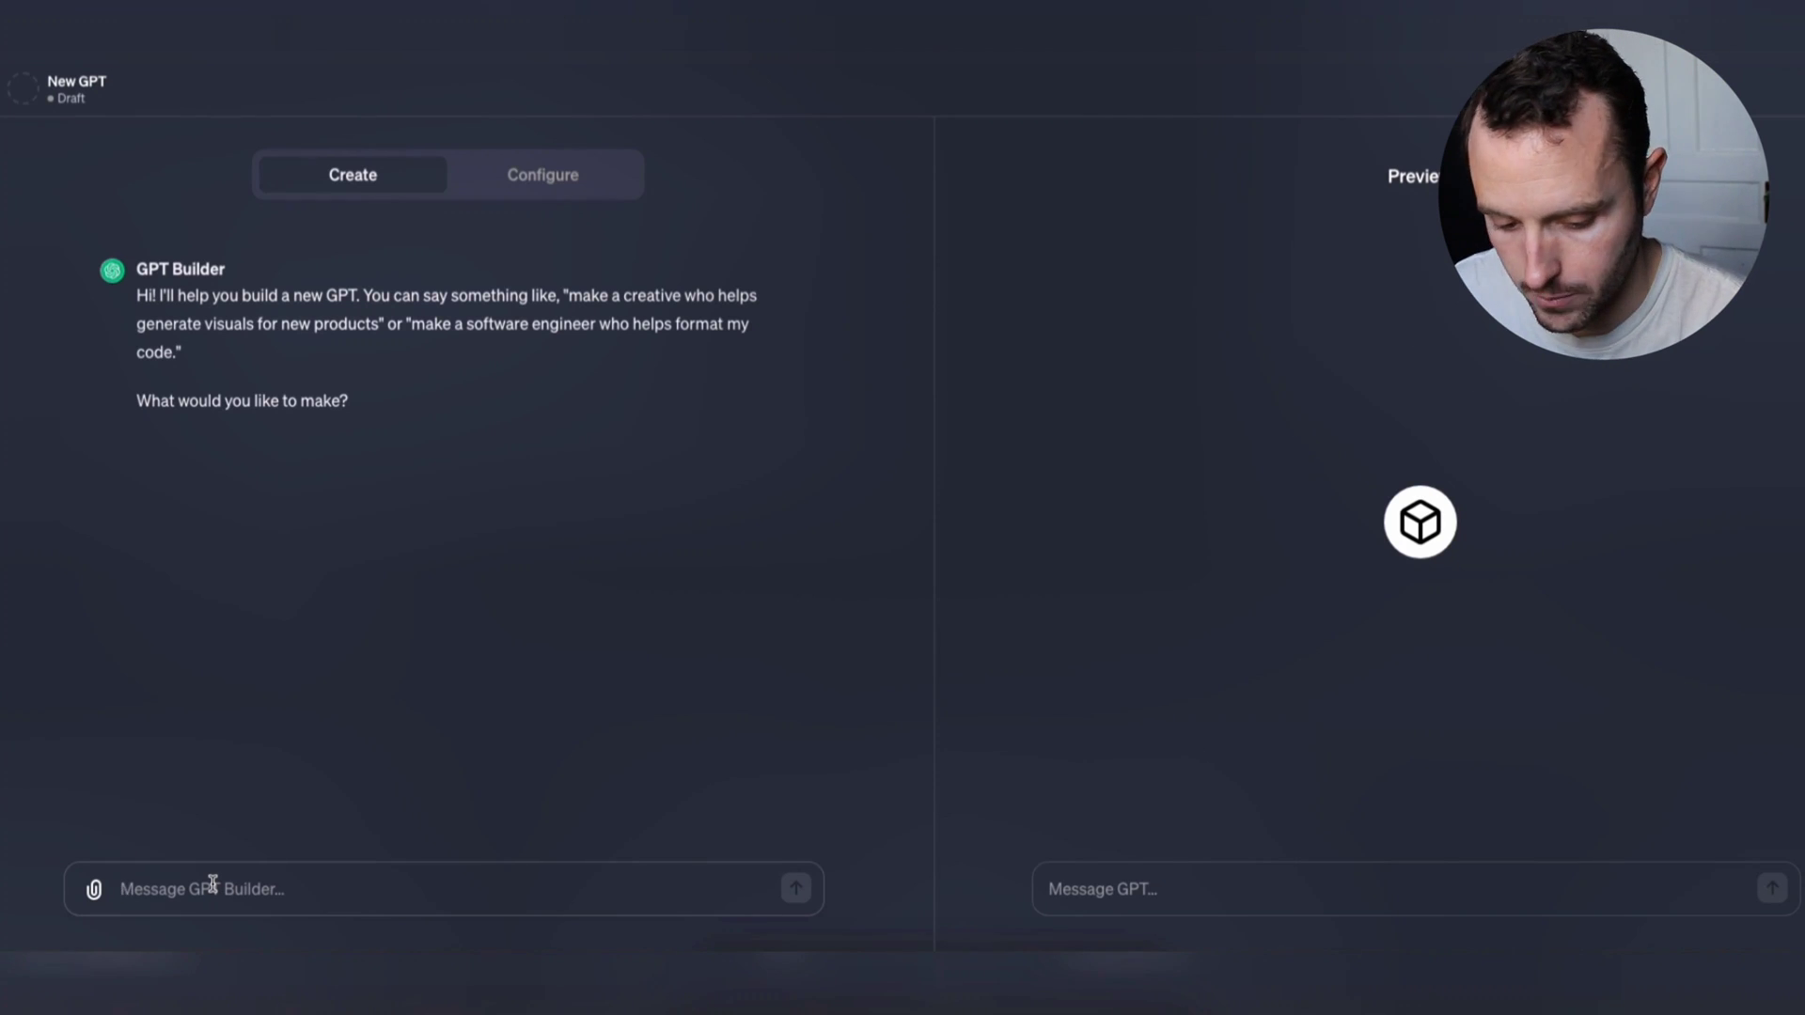
pyautogui.write('mak')
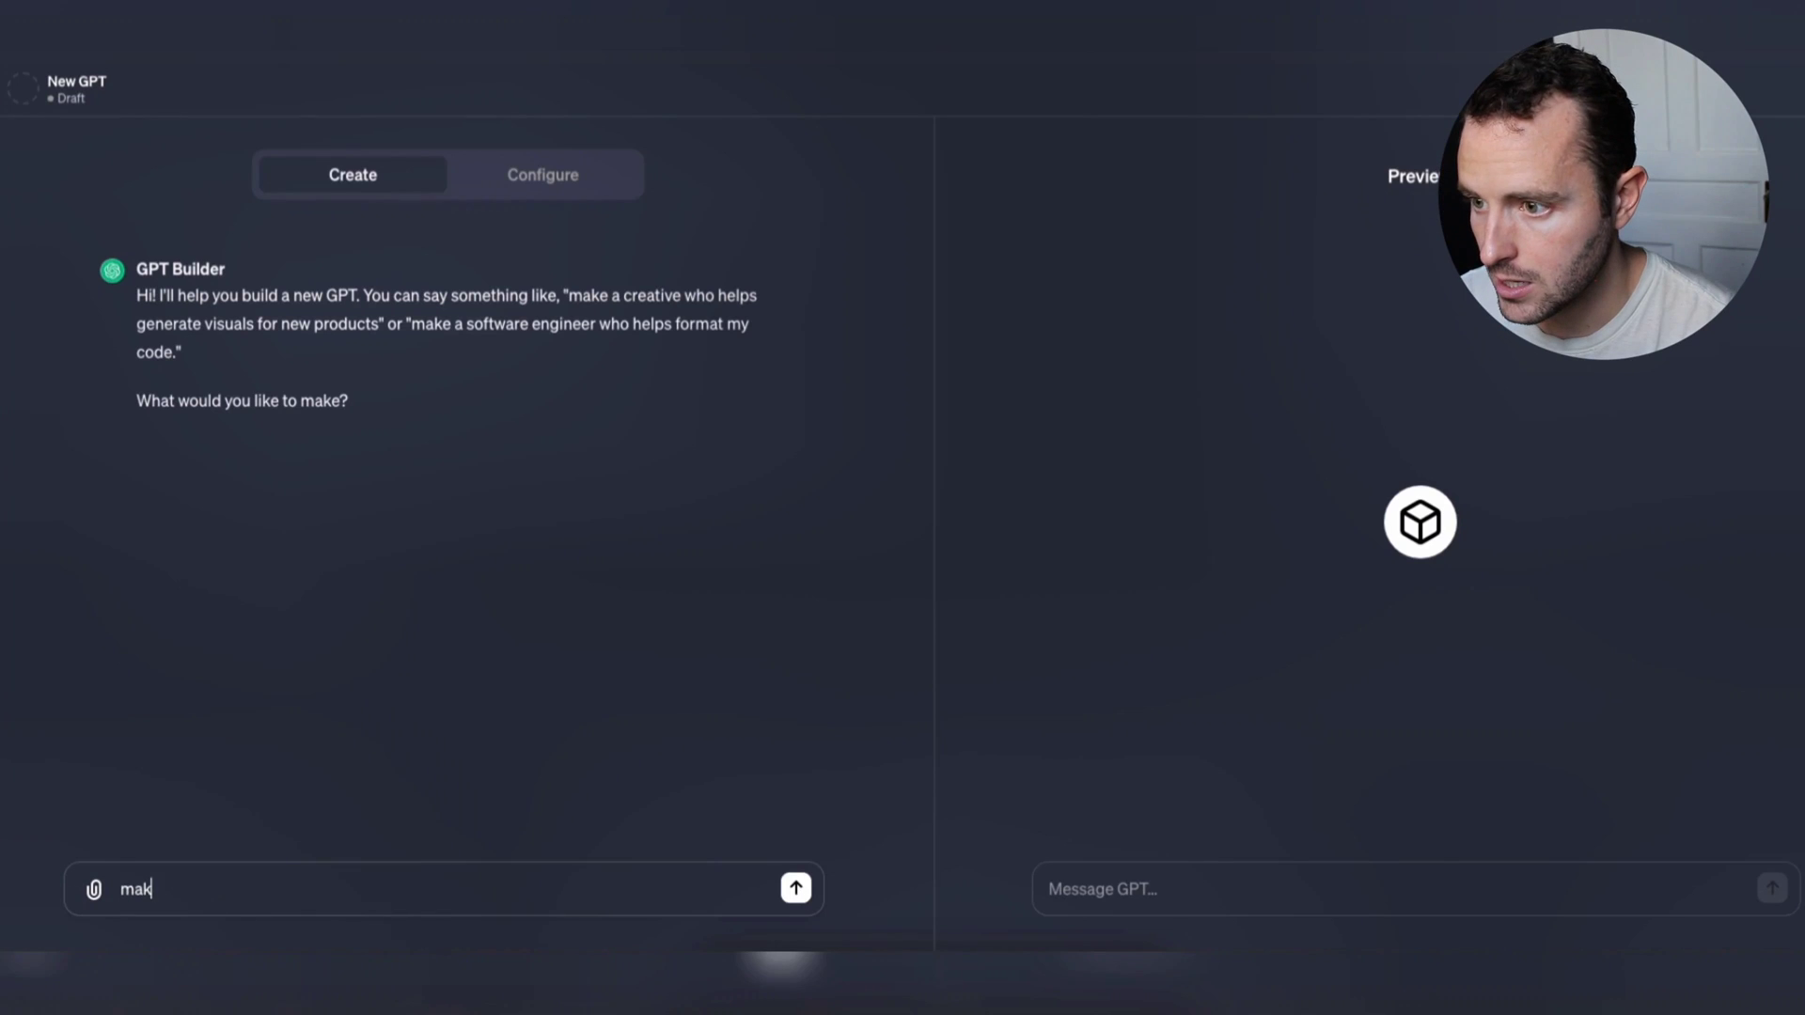
pyautogui.write('e a airb')
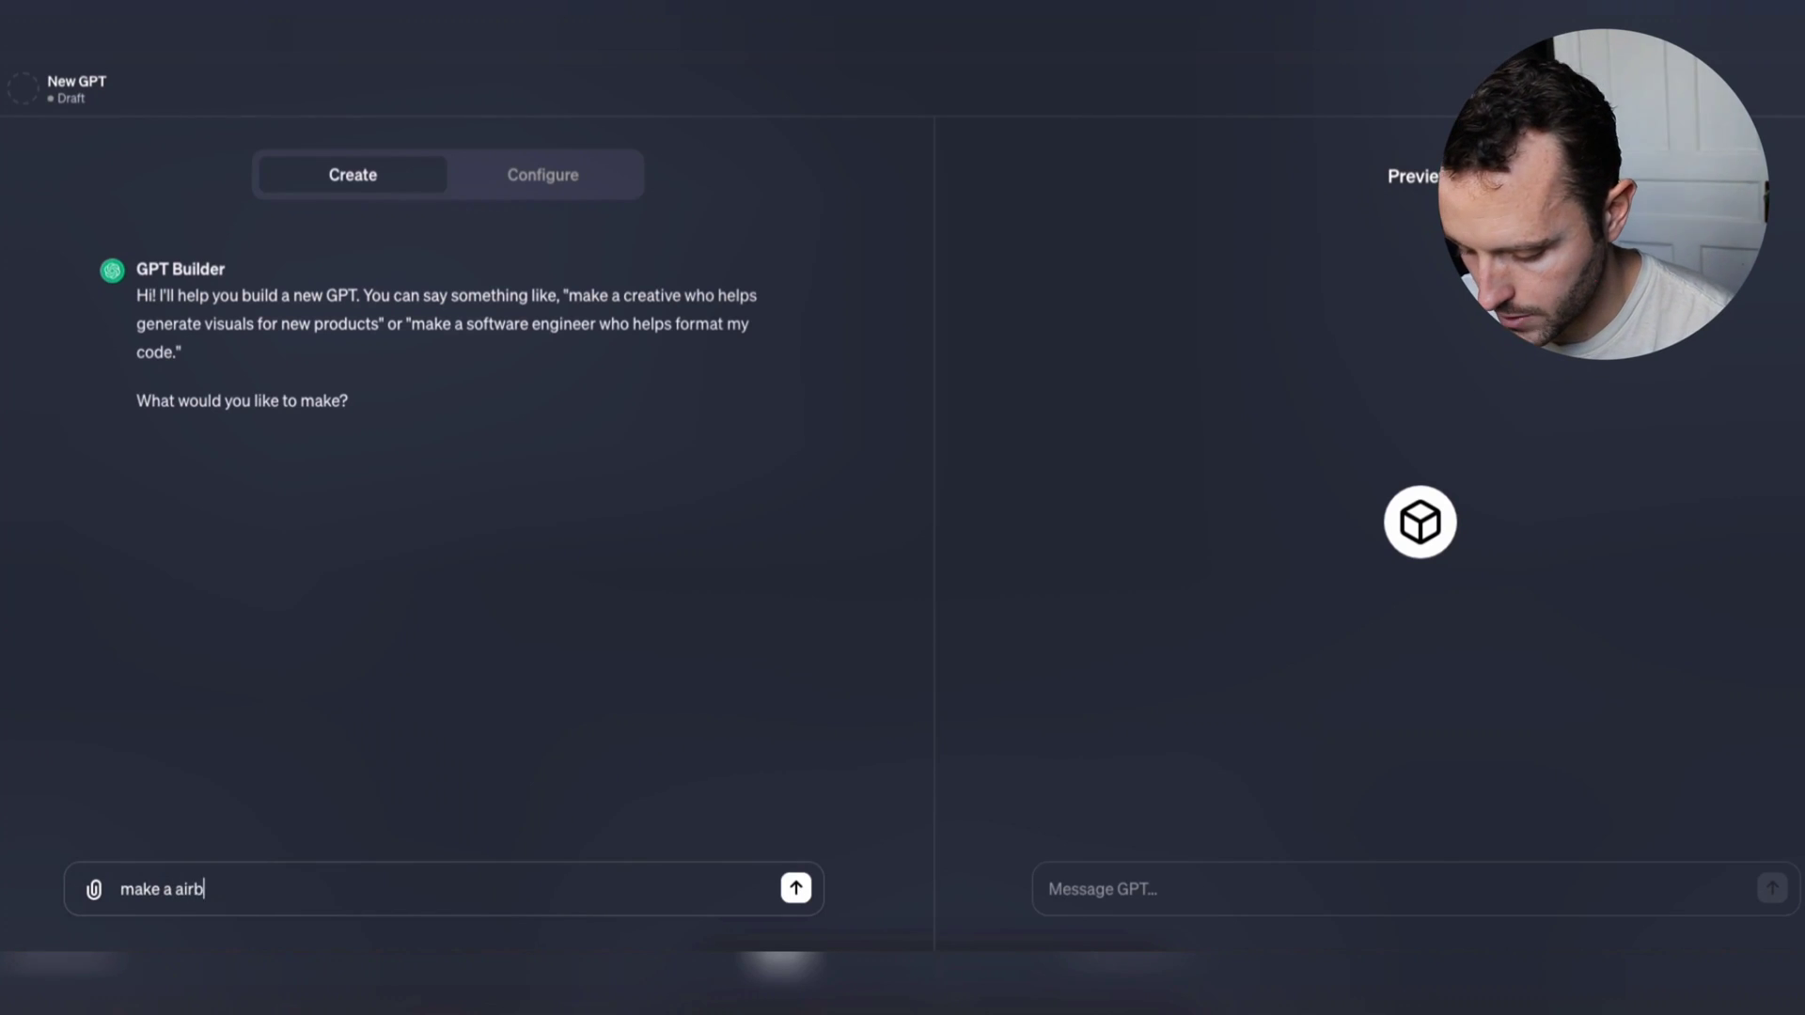
pyautogui.write('nb listing op')
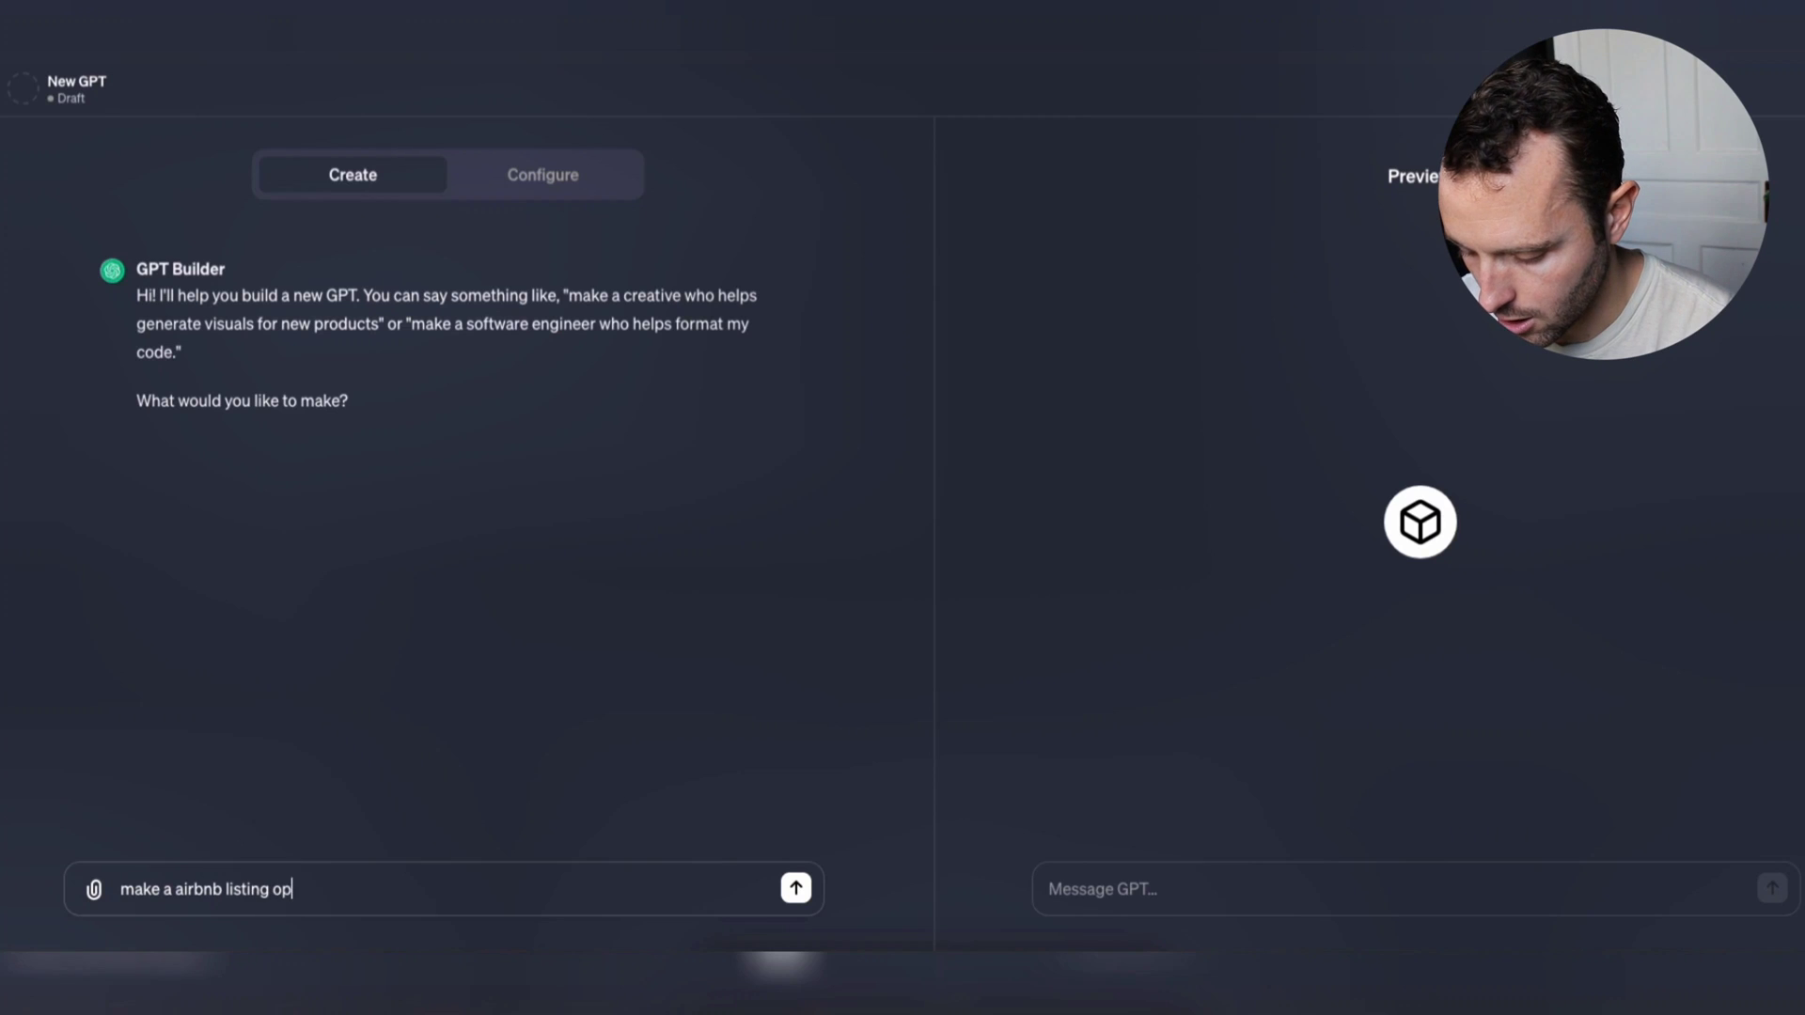
pyautogui.write('timization e')
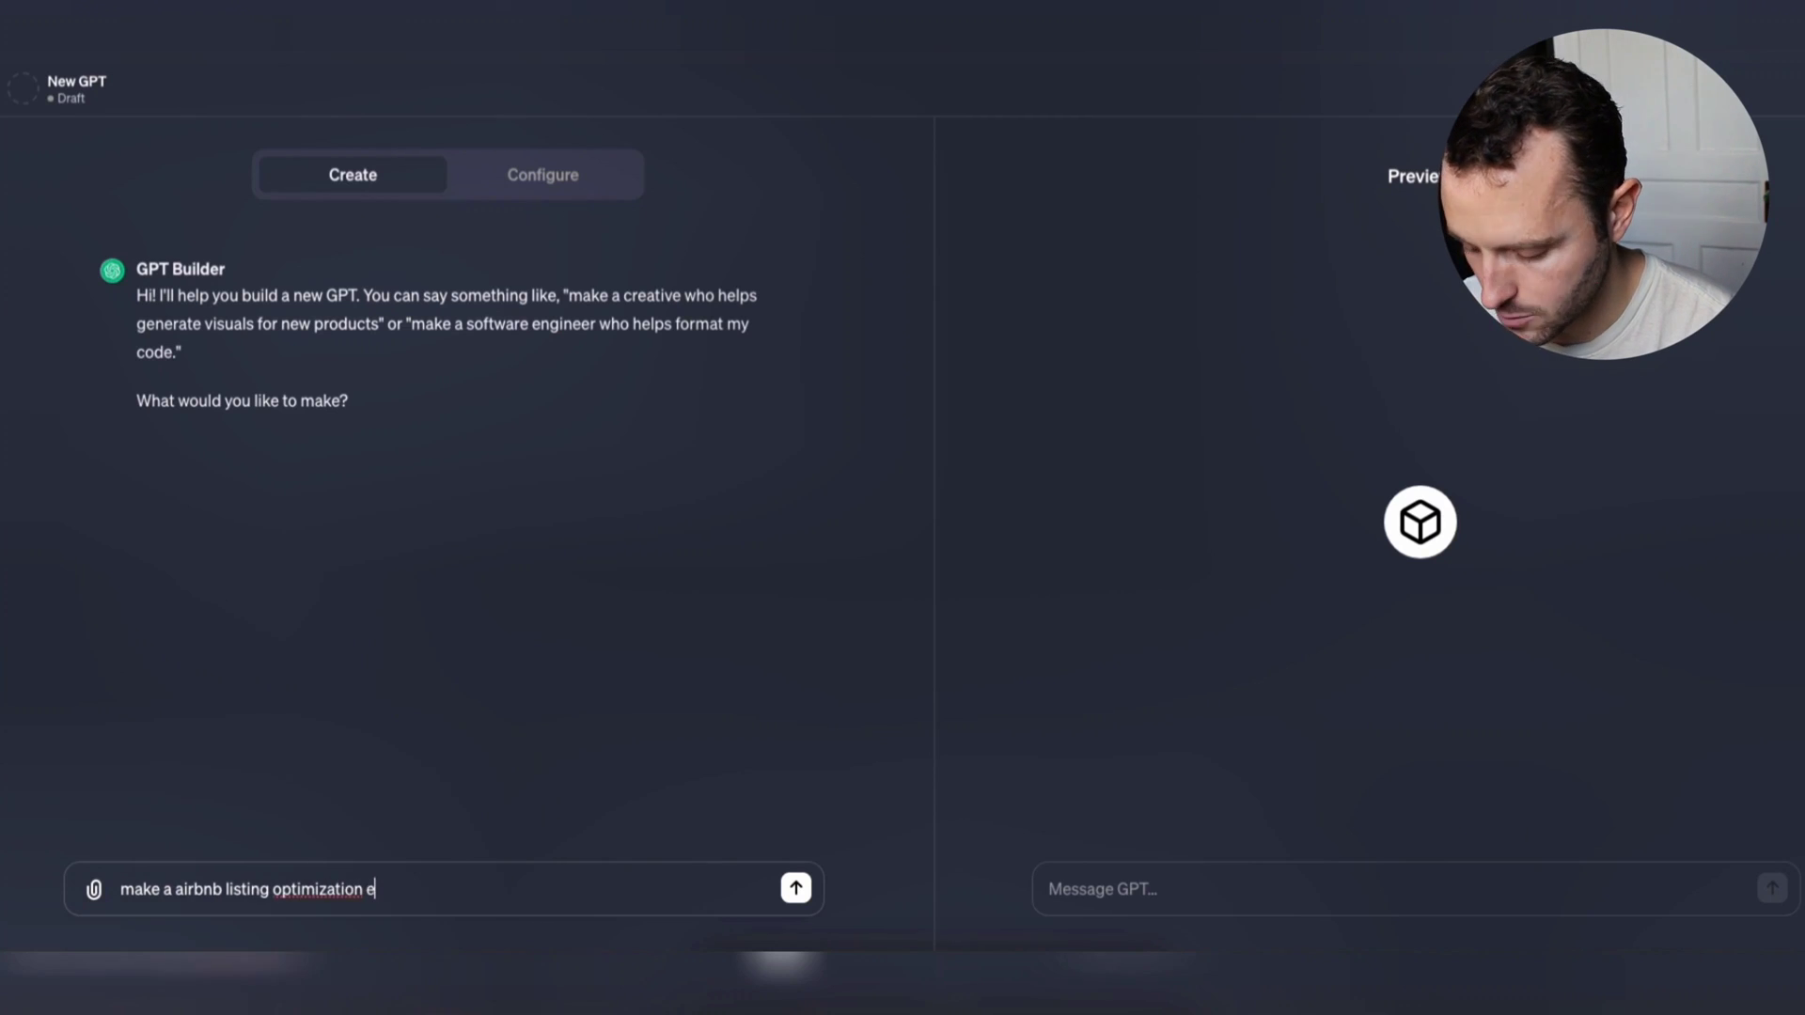
pyautogui.write('xpert th')
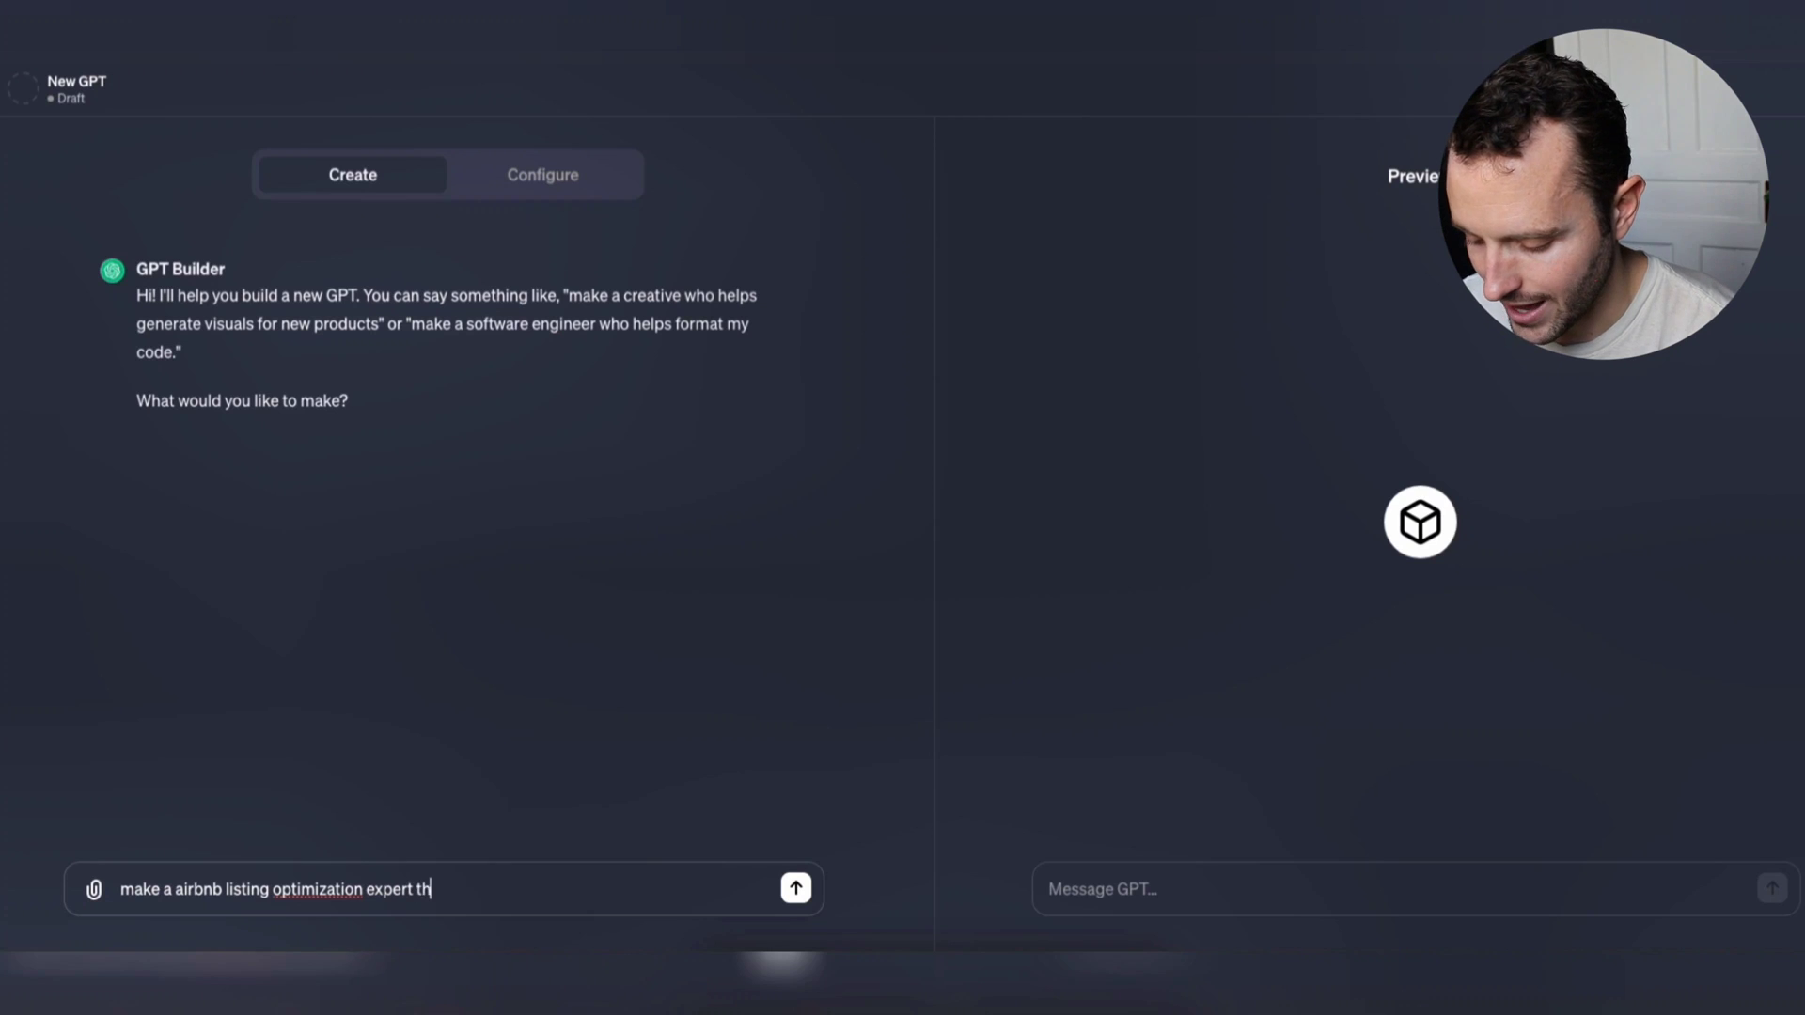
pyautogui.write('at can help me to make ')
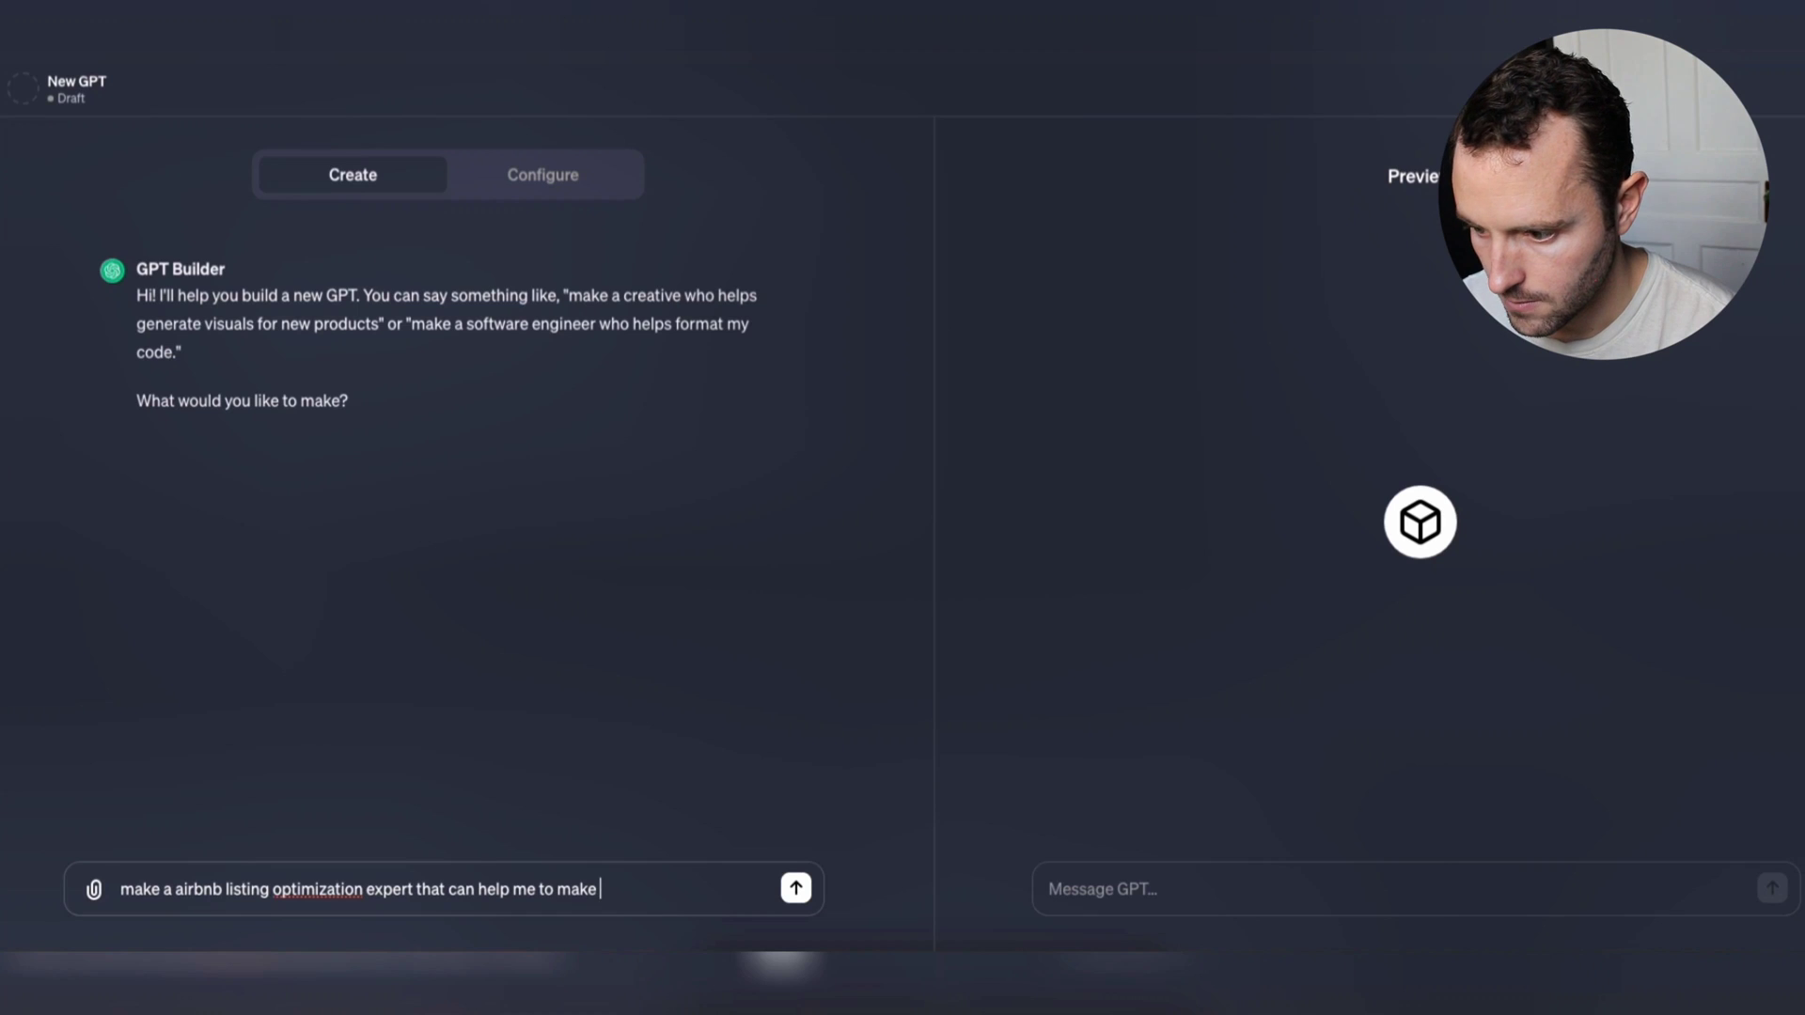
pyautogui.write('airbnb listin')
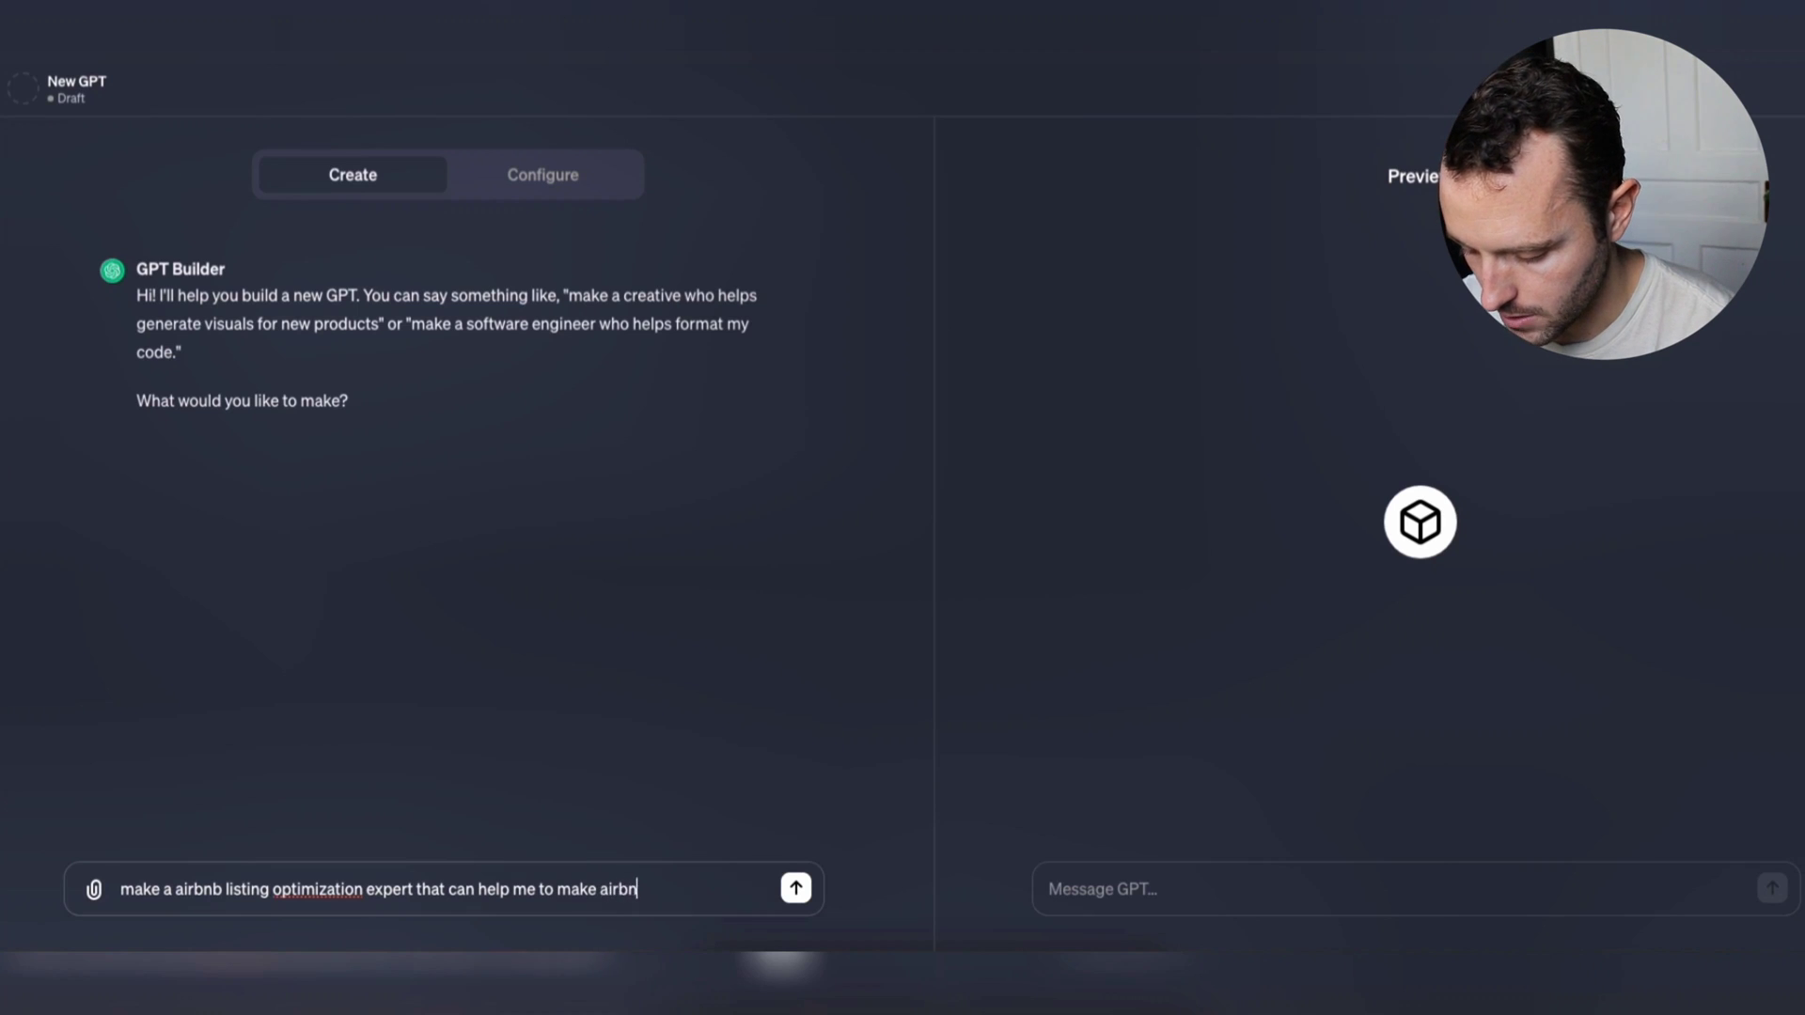
pyautogui.write('g headl')
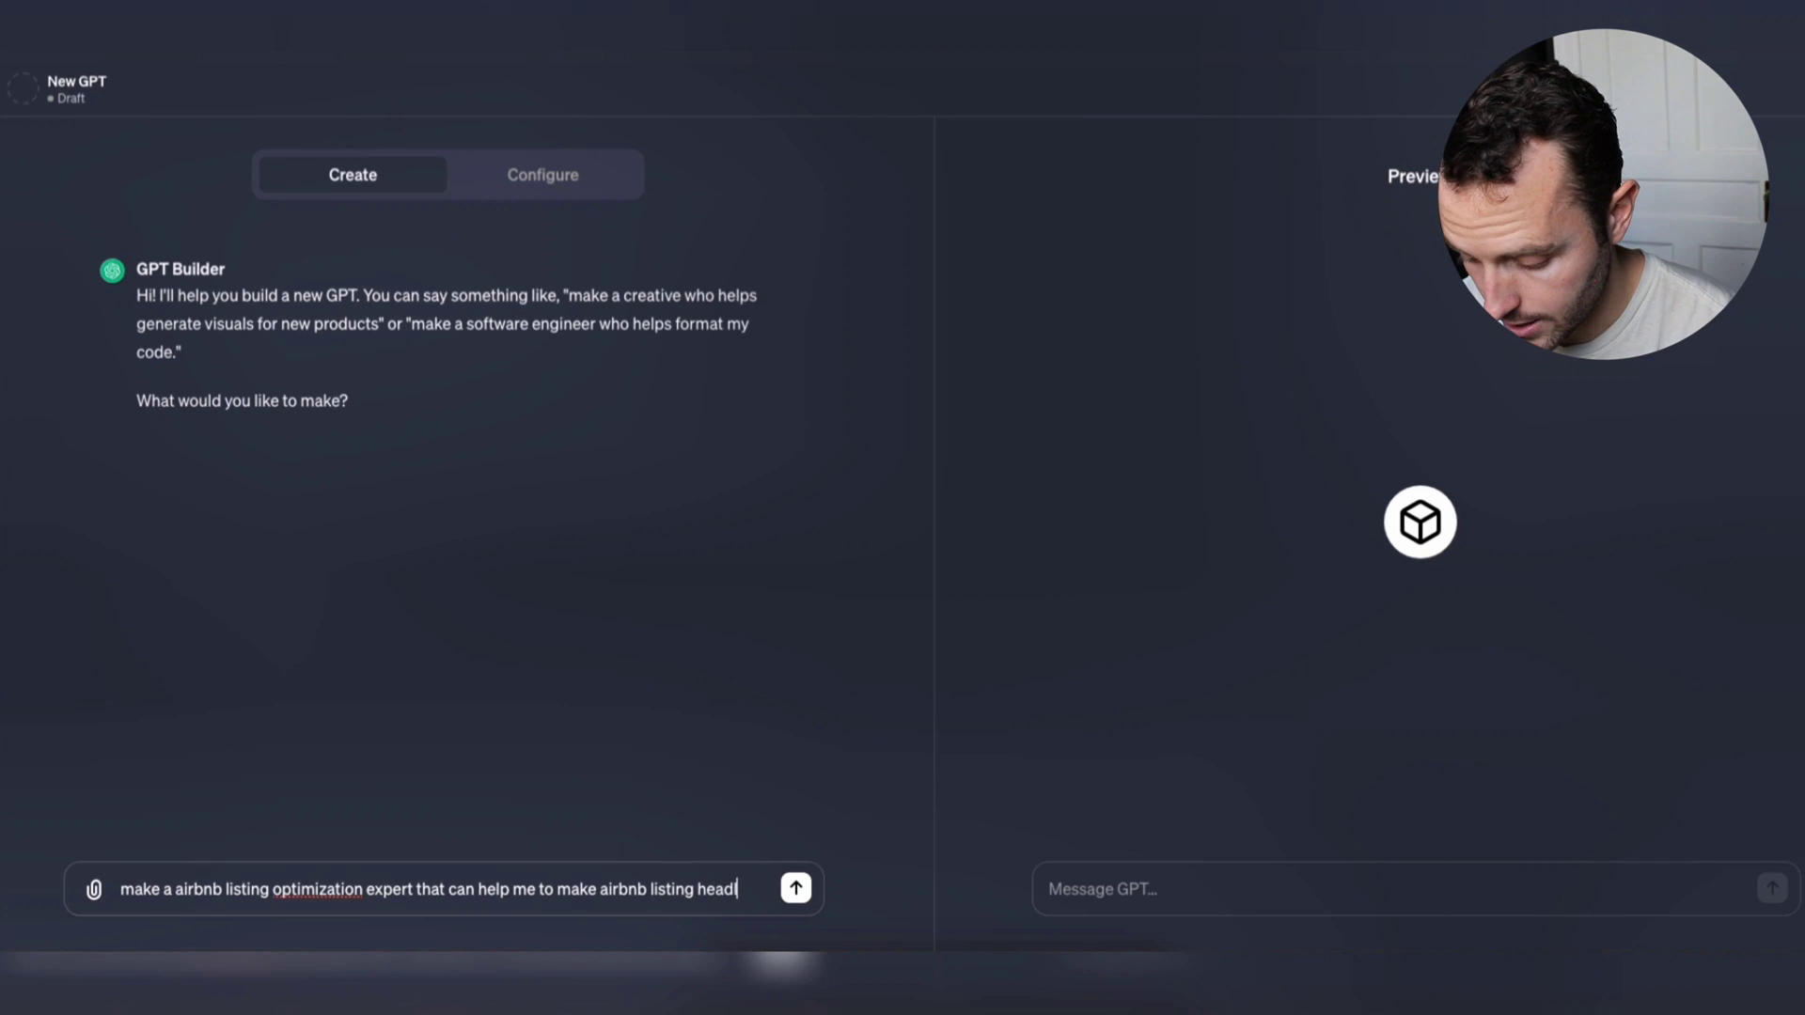
pyautogui.write('ines and de')
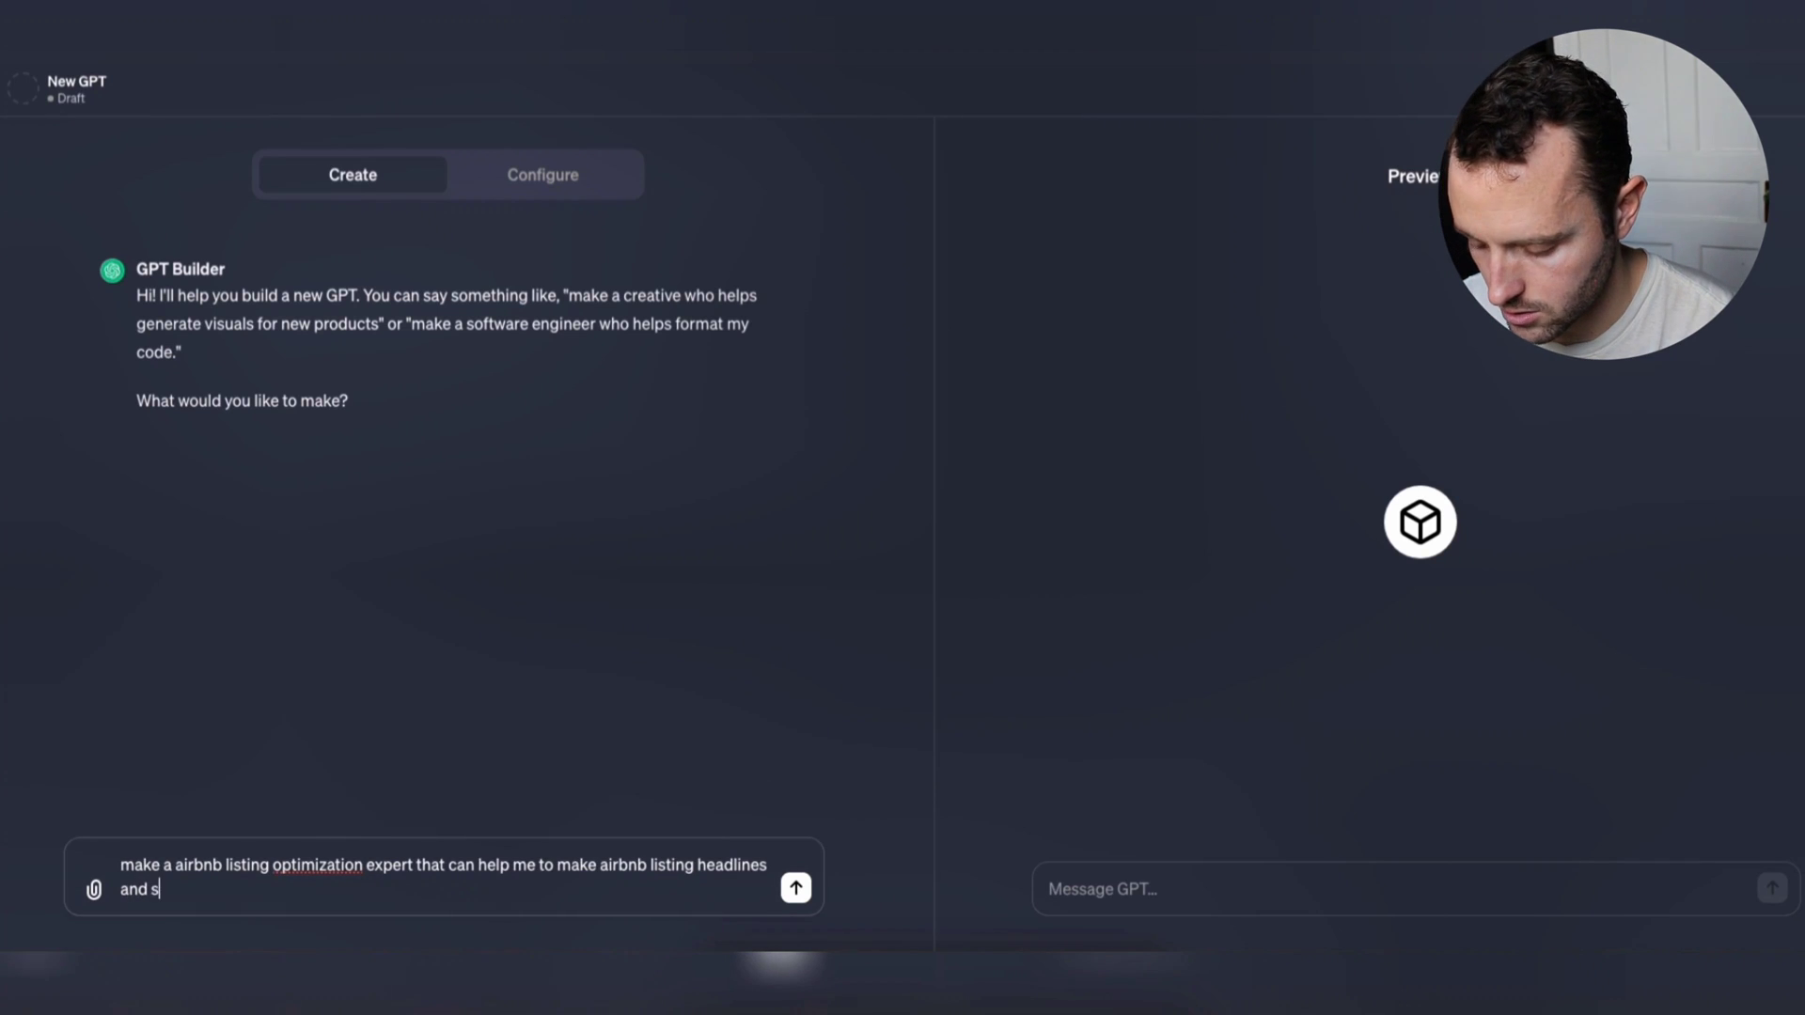
pyautogui.press('BackSpace')
pyautogui.press('BackSpace')
pyautogui.press('BackSpace')
pyautogui.press('BackSpace')
pyautogui.press('BackSpace')
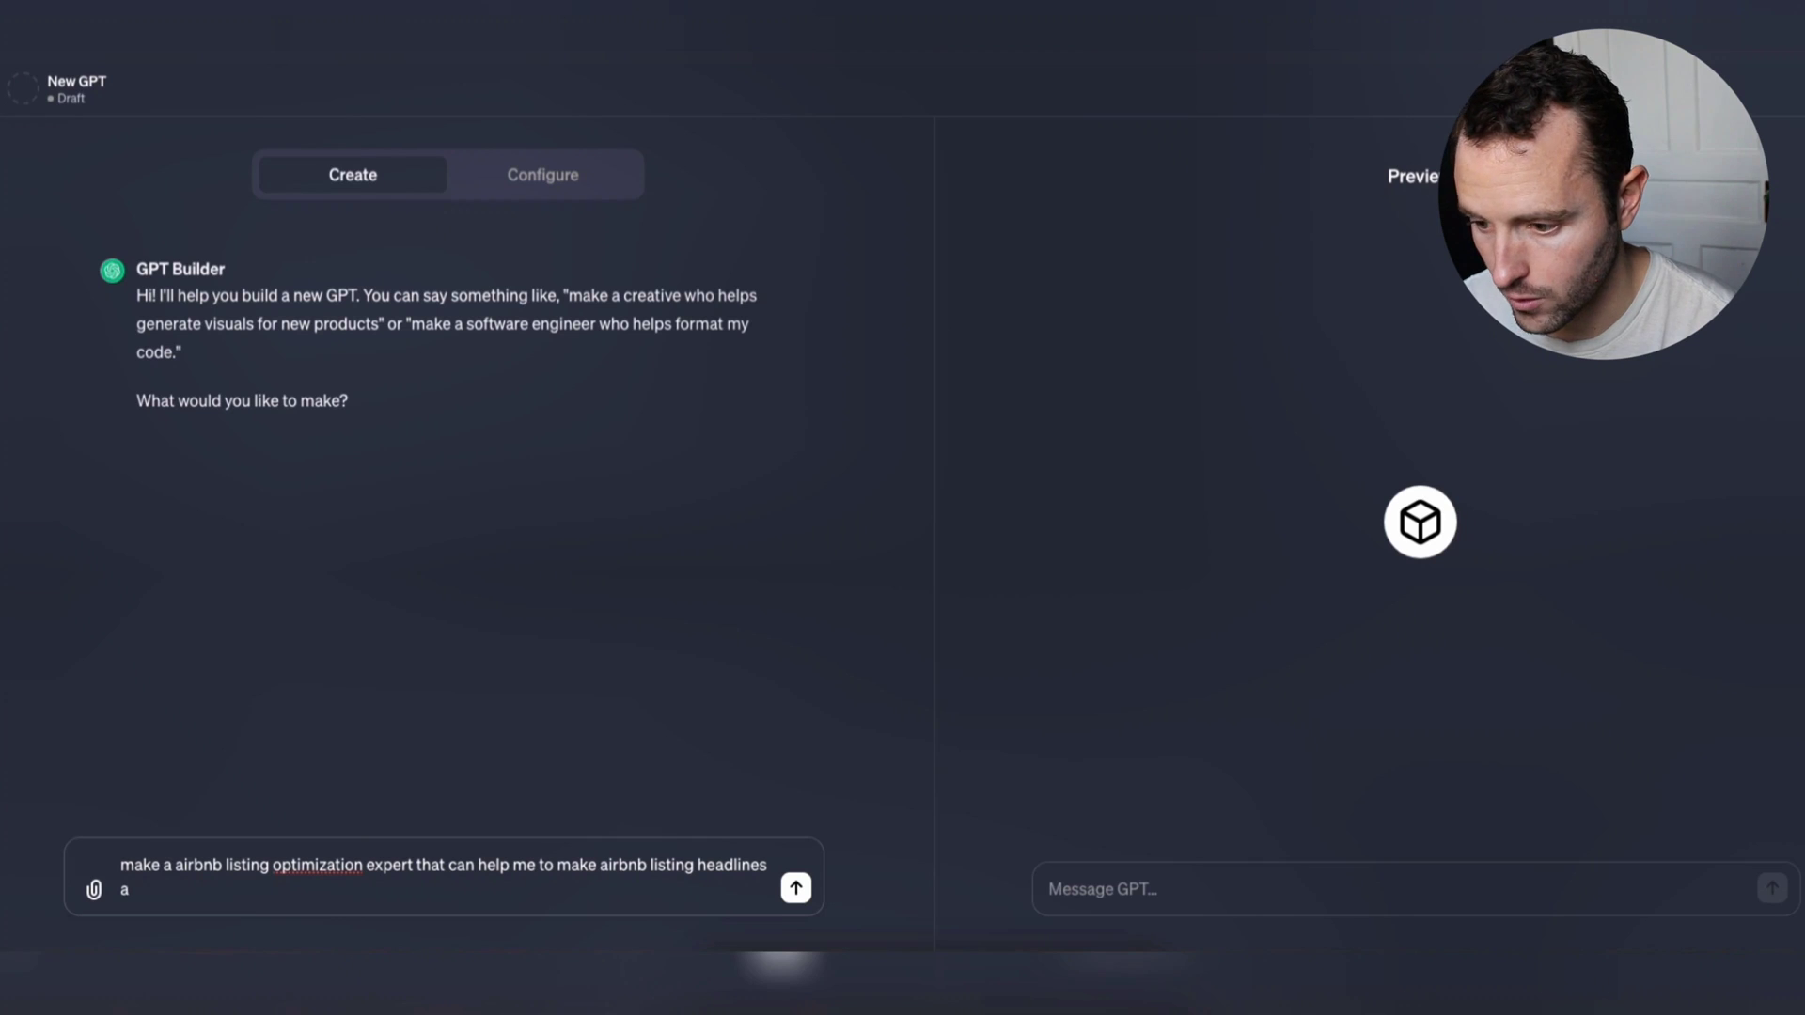
pyautogui.write('nd de')
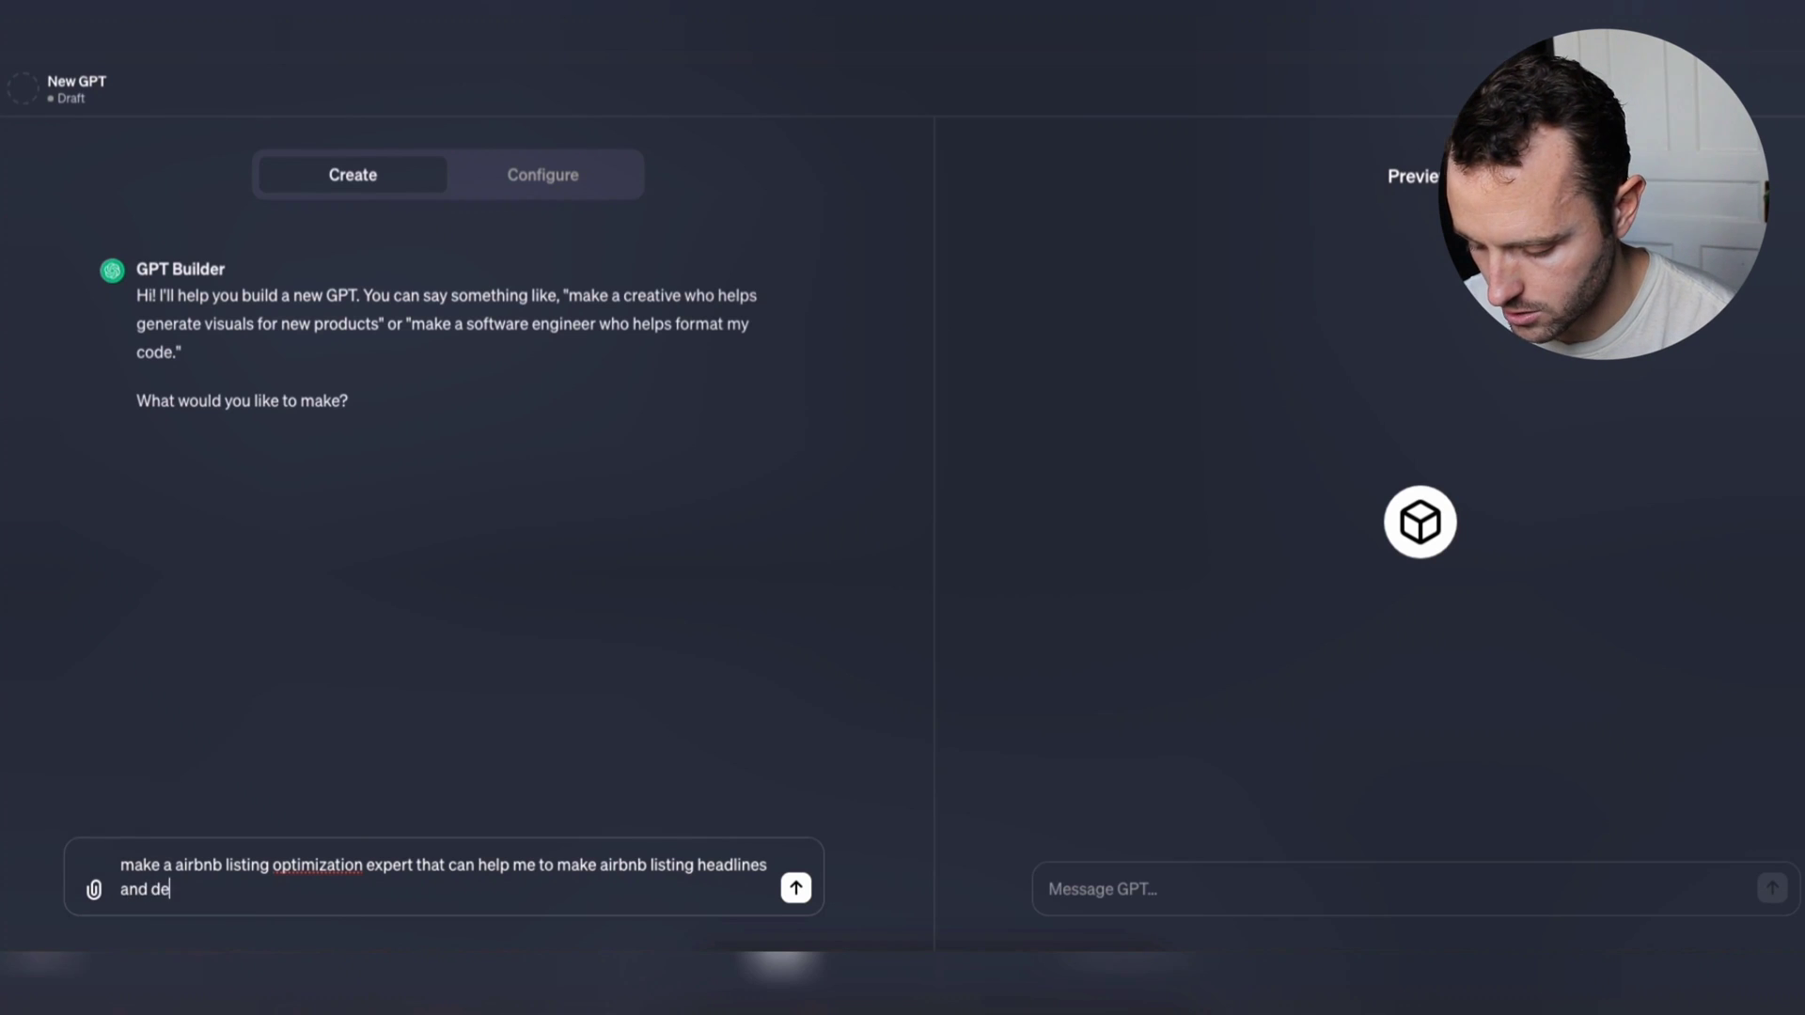
pyautogui.write('scriptions ')
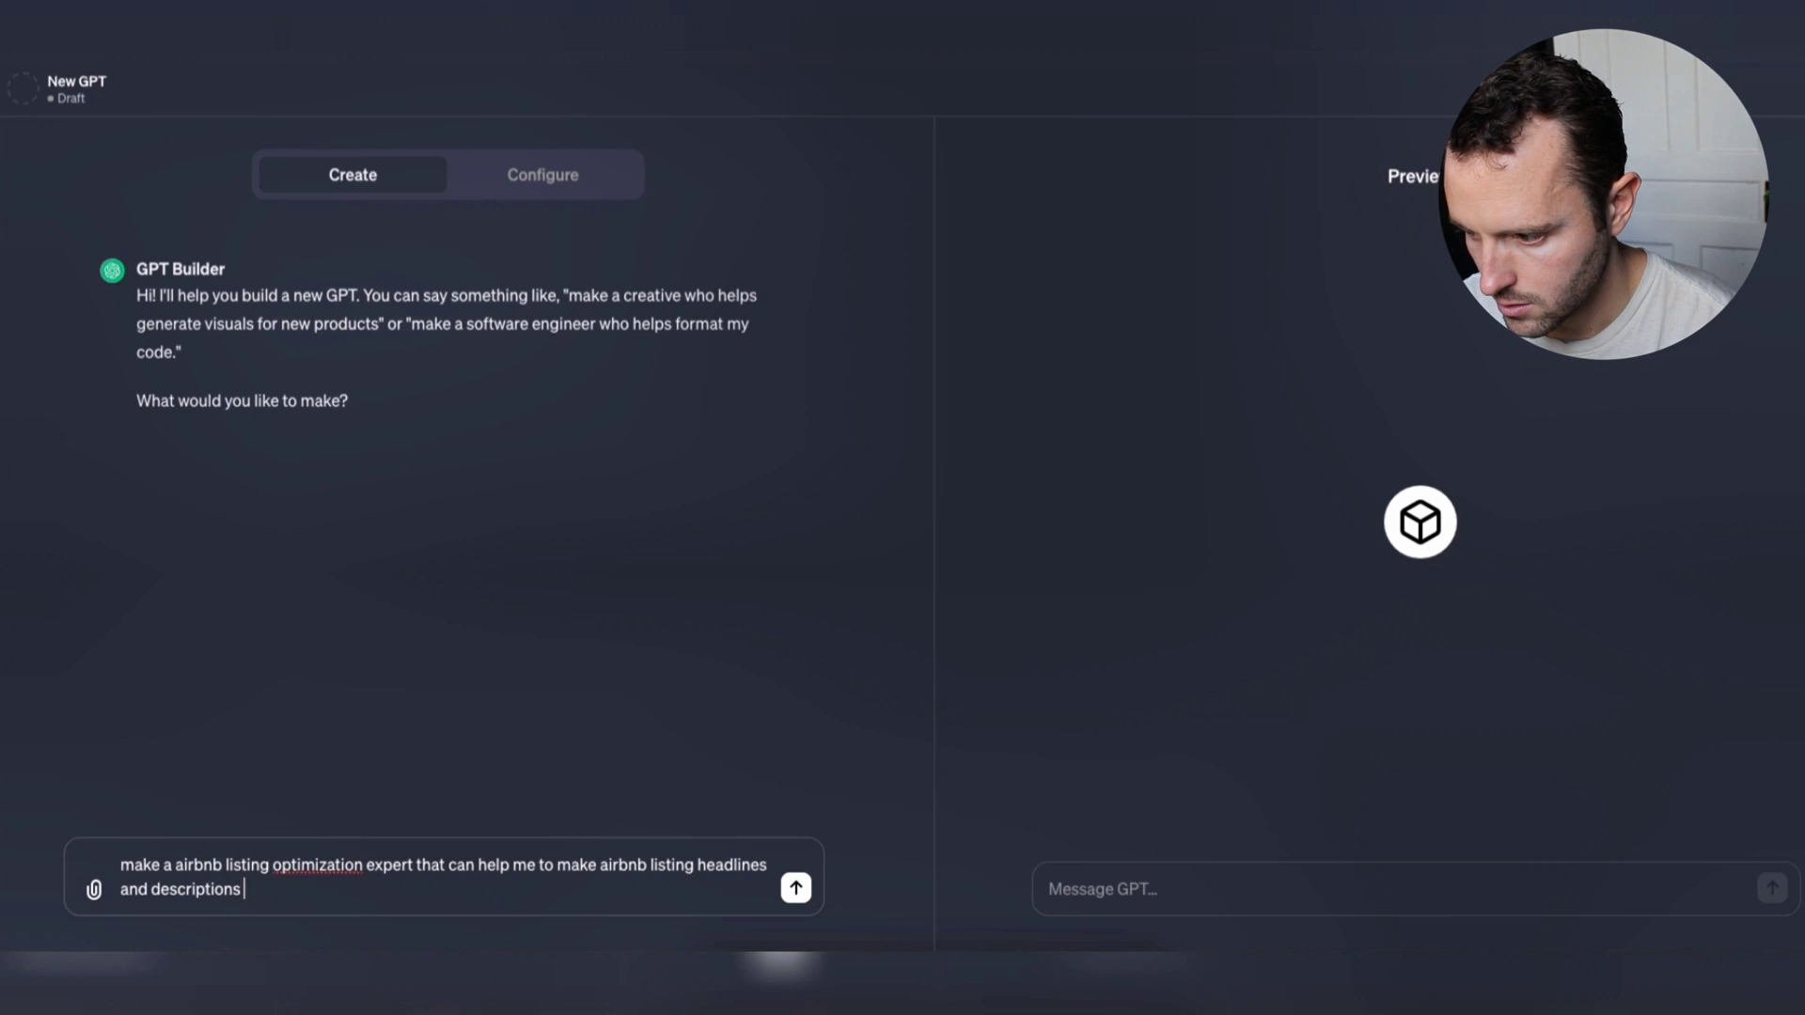
pyautogui.write('that conver')
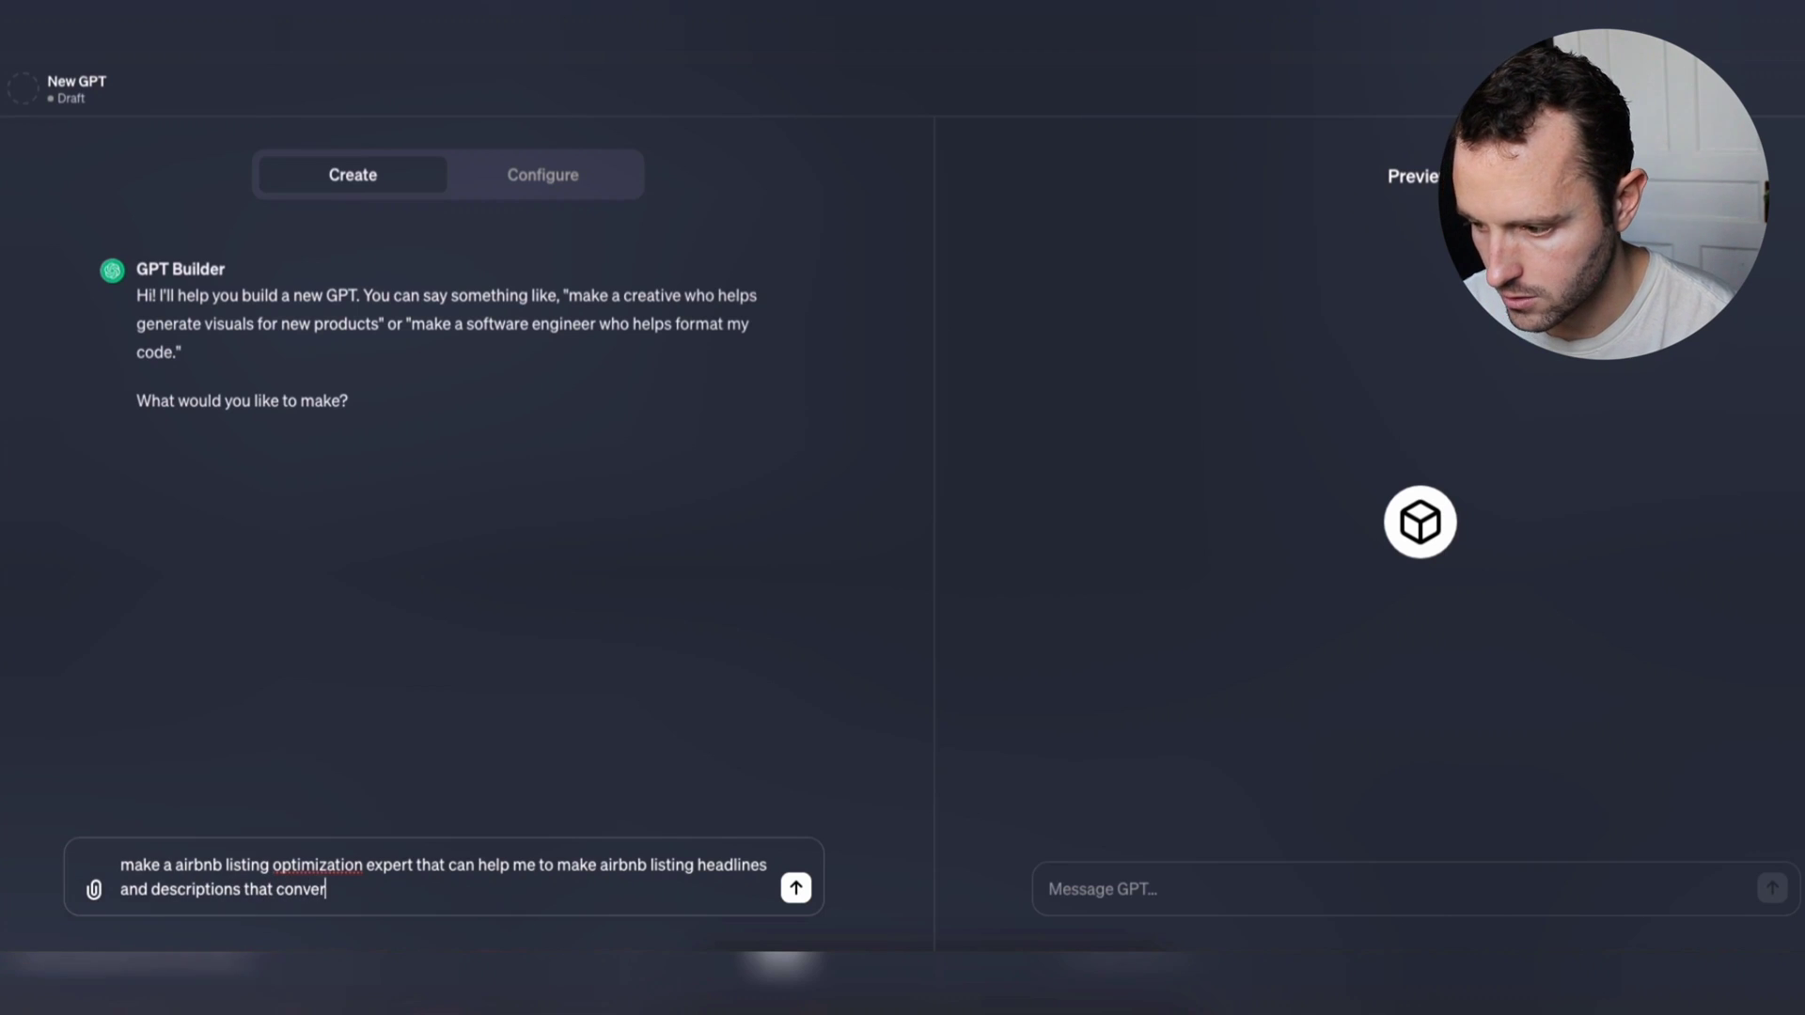
pyautogui.write('t really well')
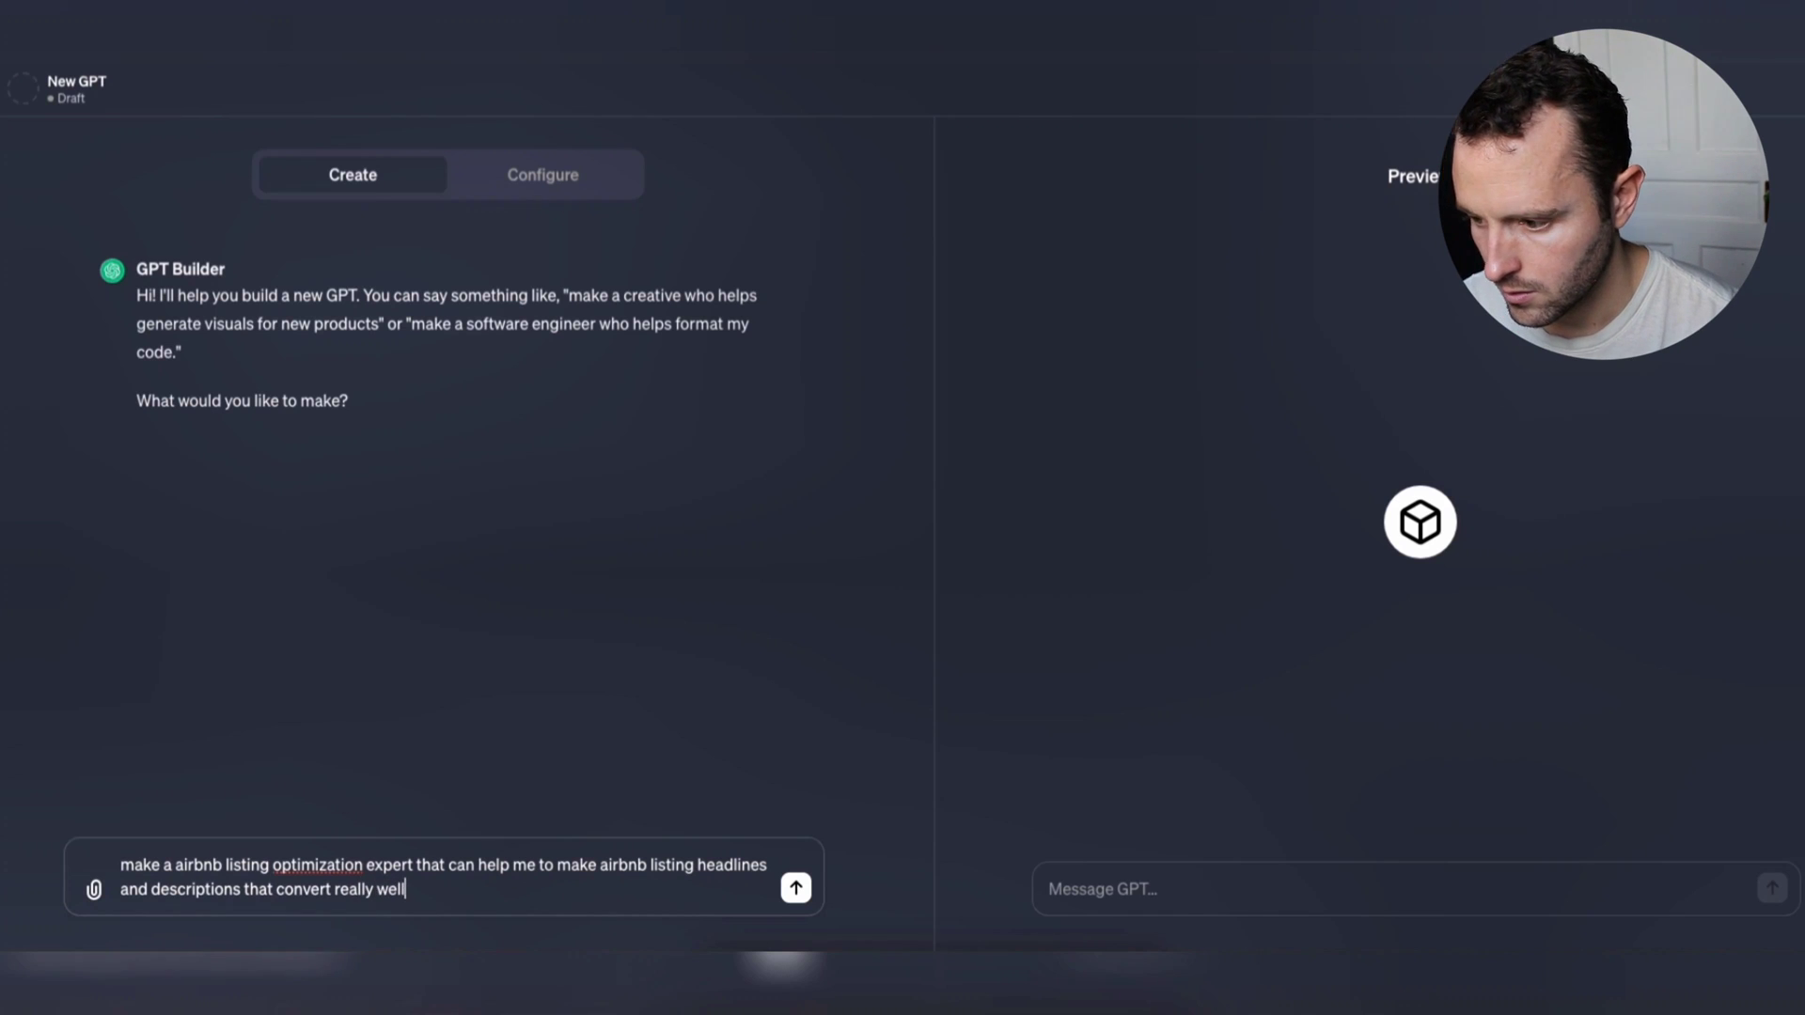
pyautogui.press('Return')
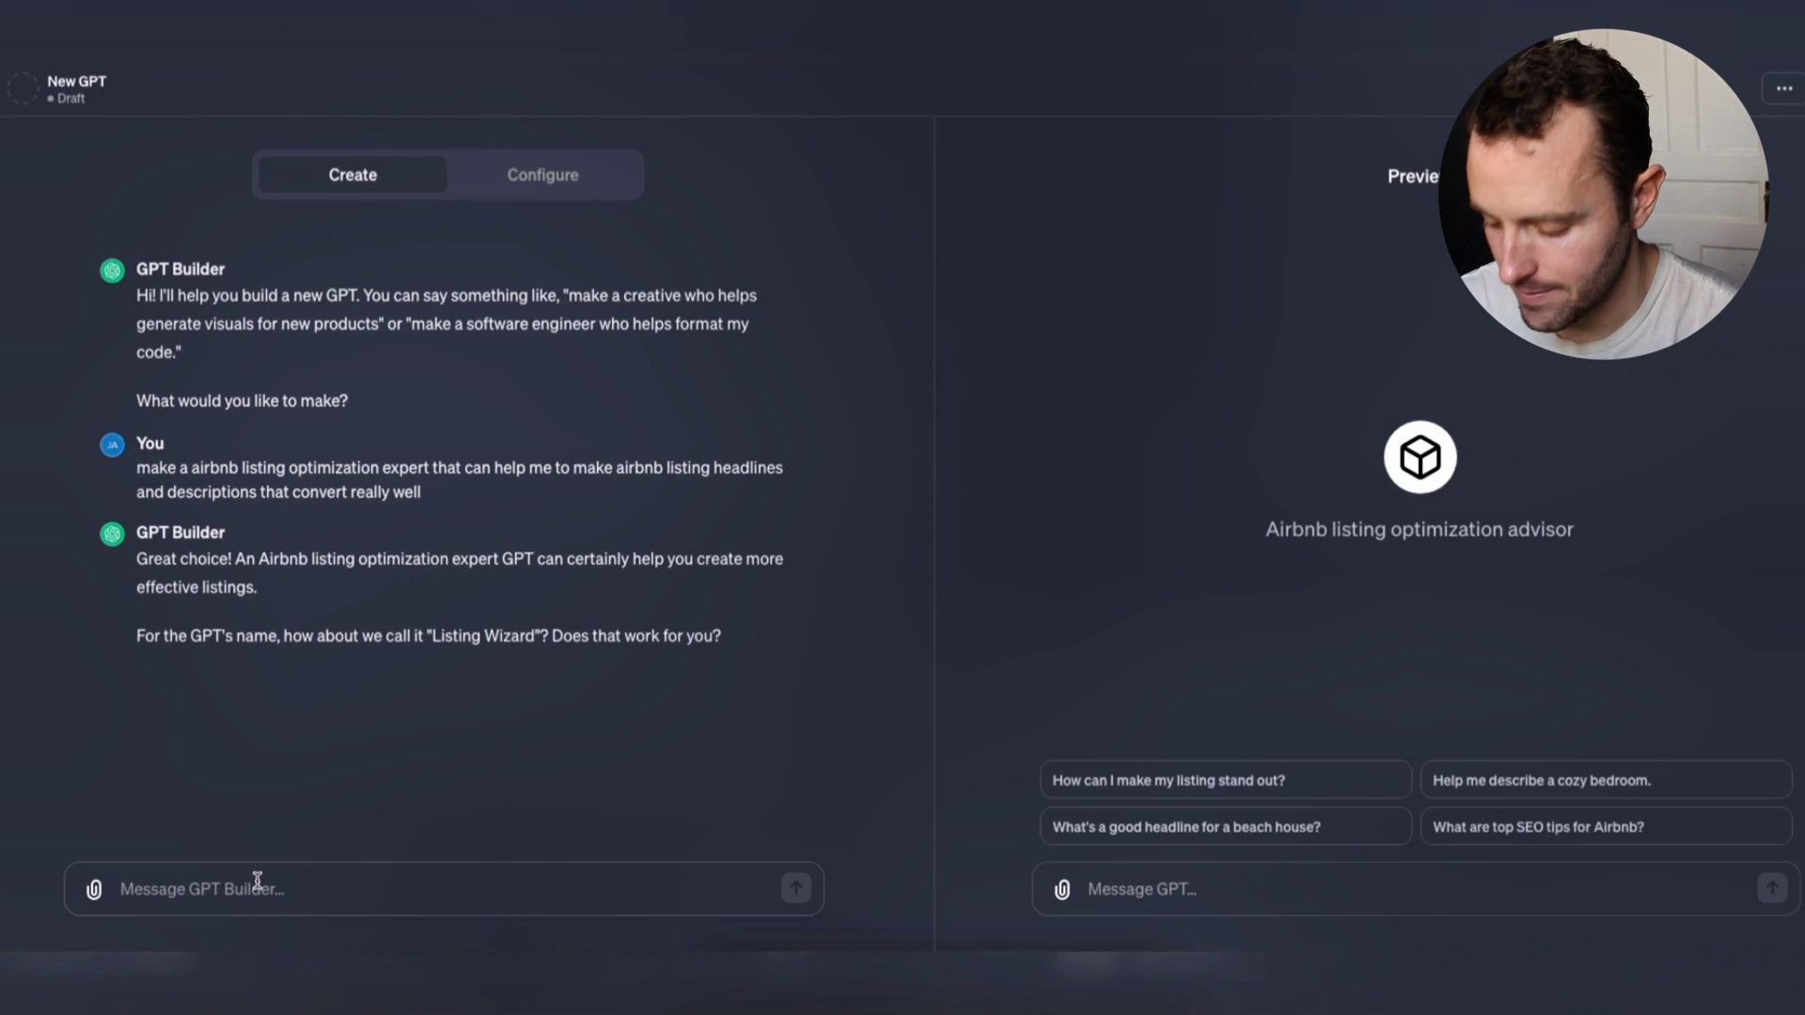
# Accept the suggested GPT name with "Works!" and request a profile picture change with "Make it more airbnb"
pyautogui.write('Works!')
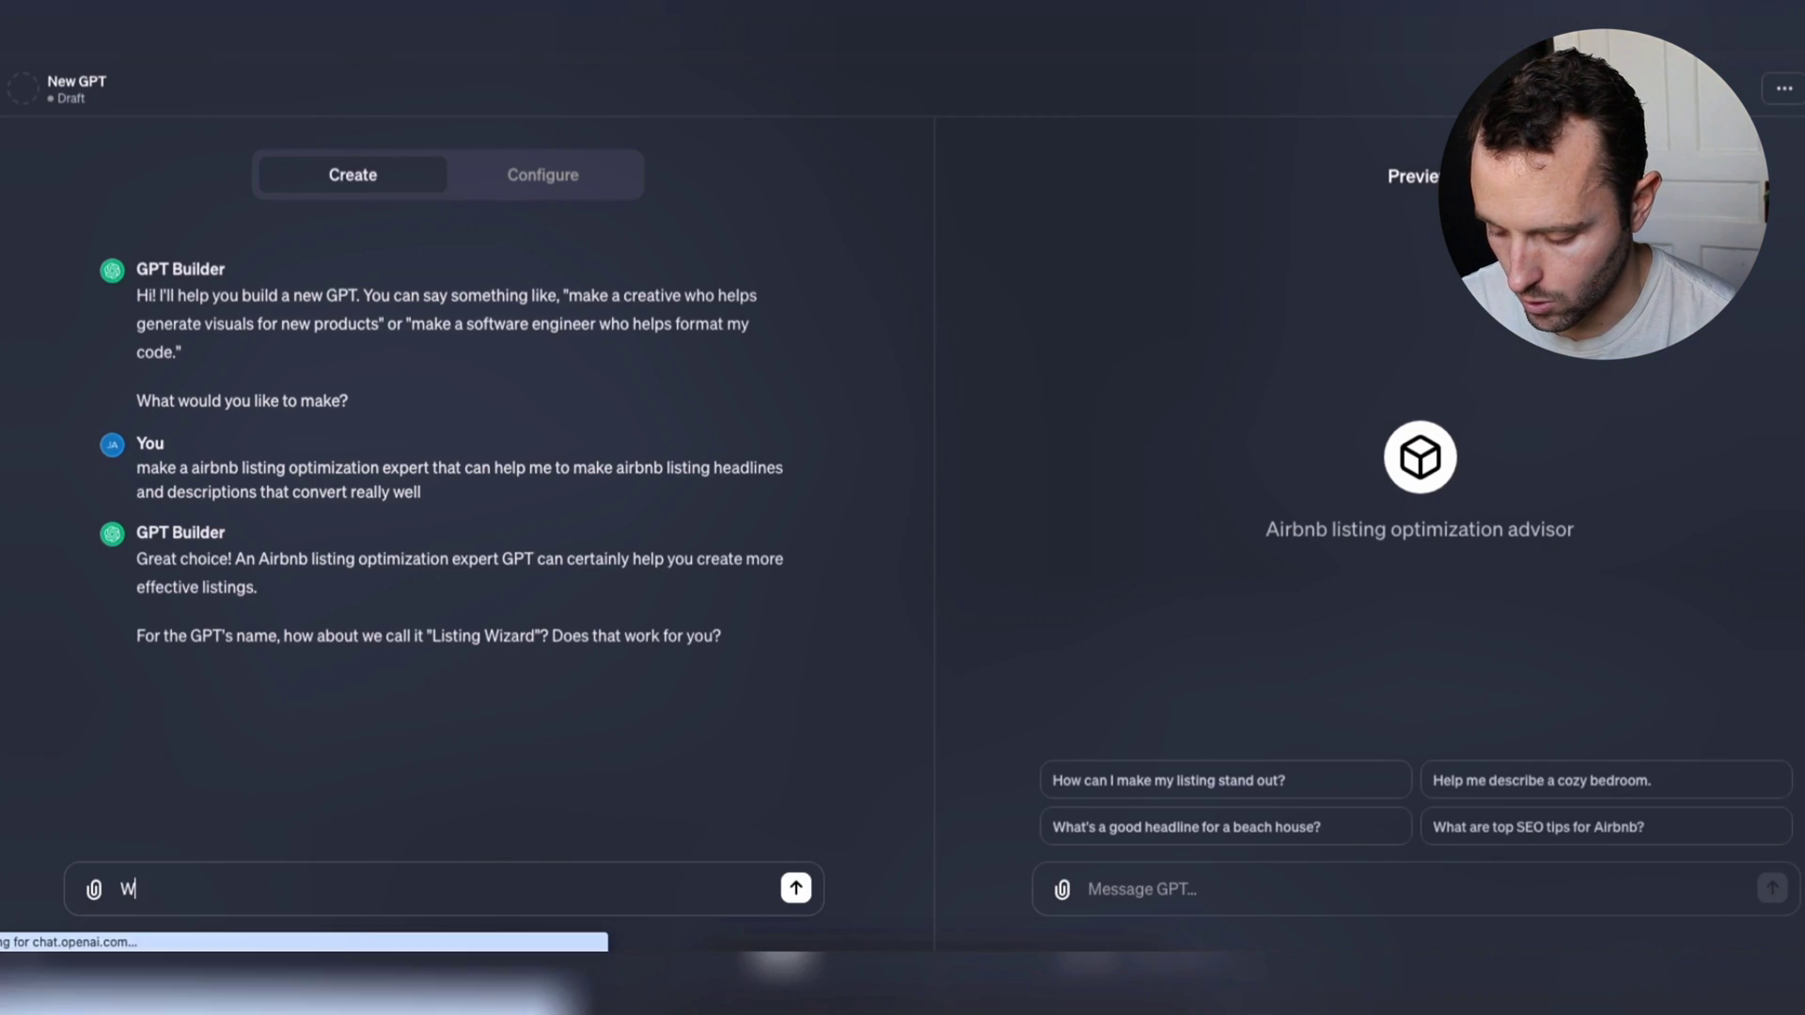
pyautogui.press('Return')
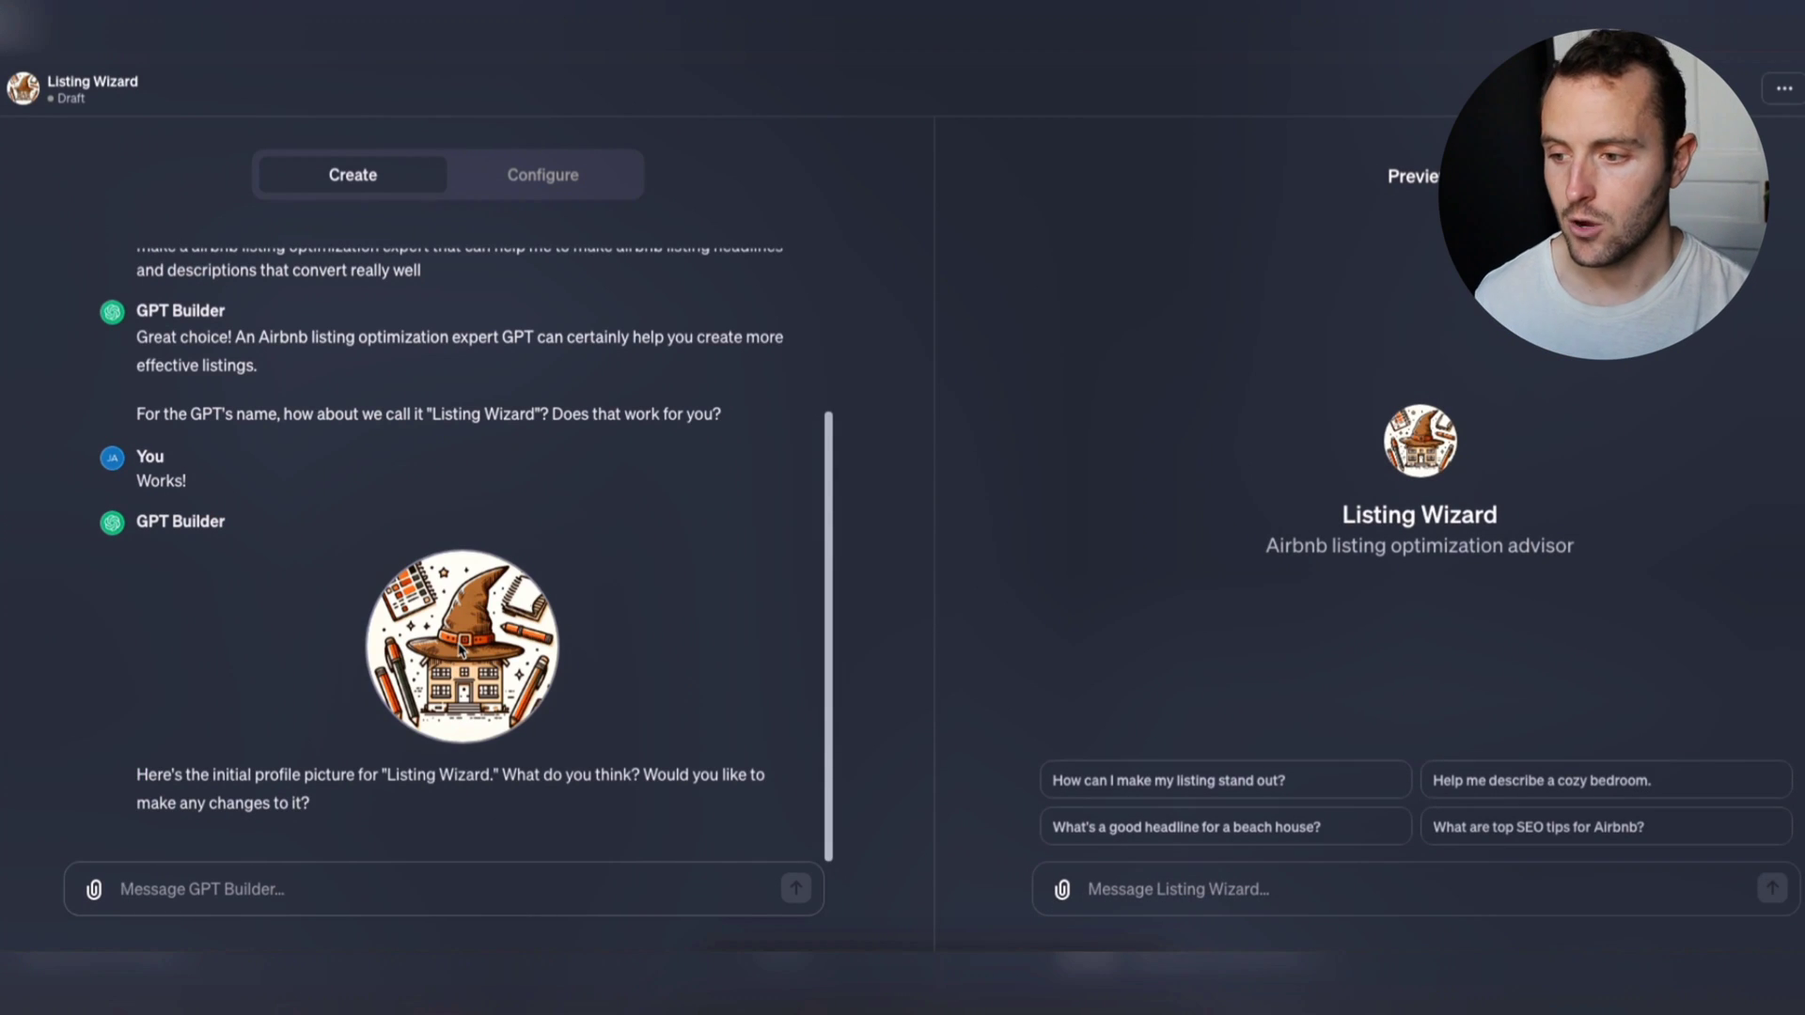
pyautogui.click(203, 896)
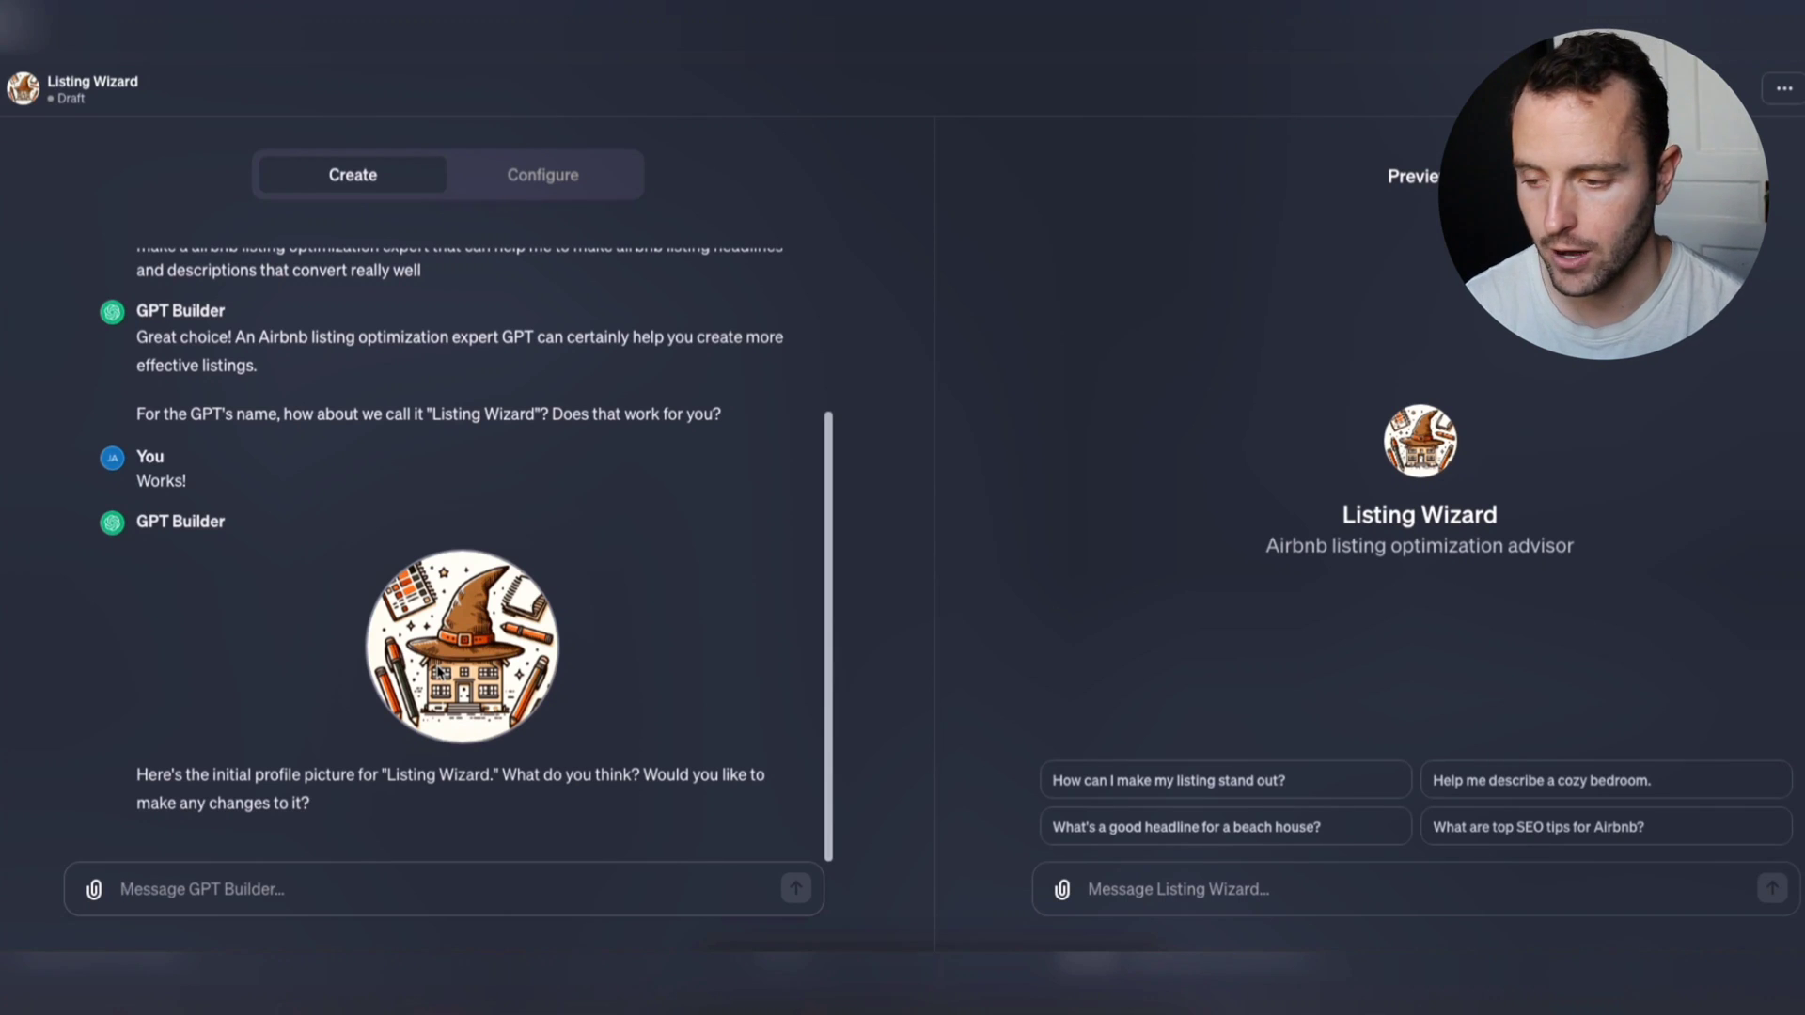
pyautogui.write('M')
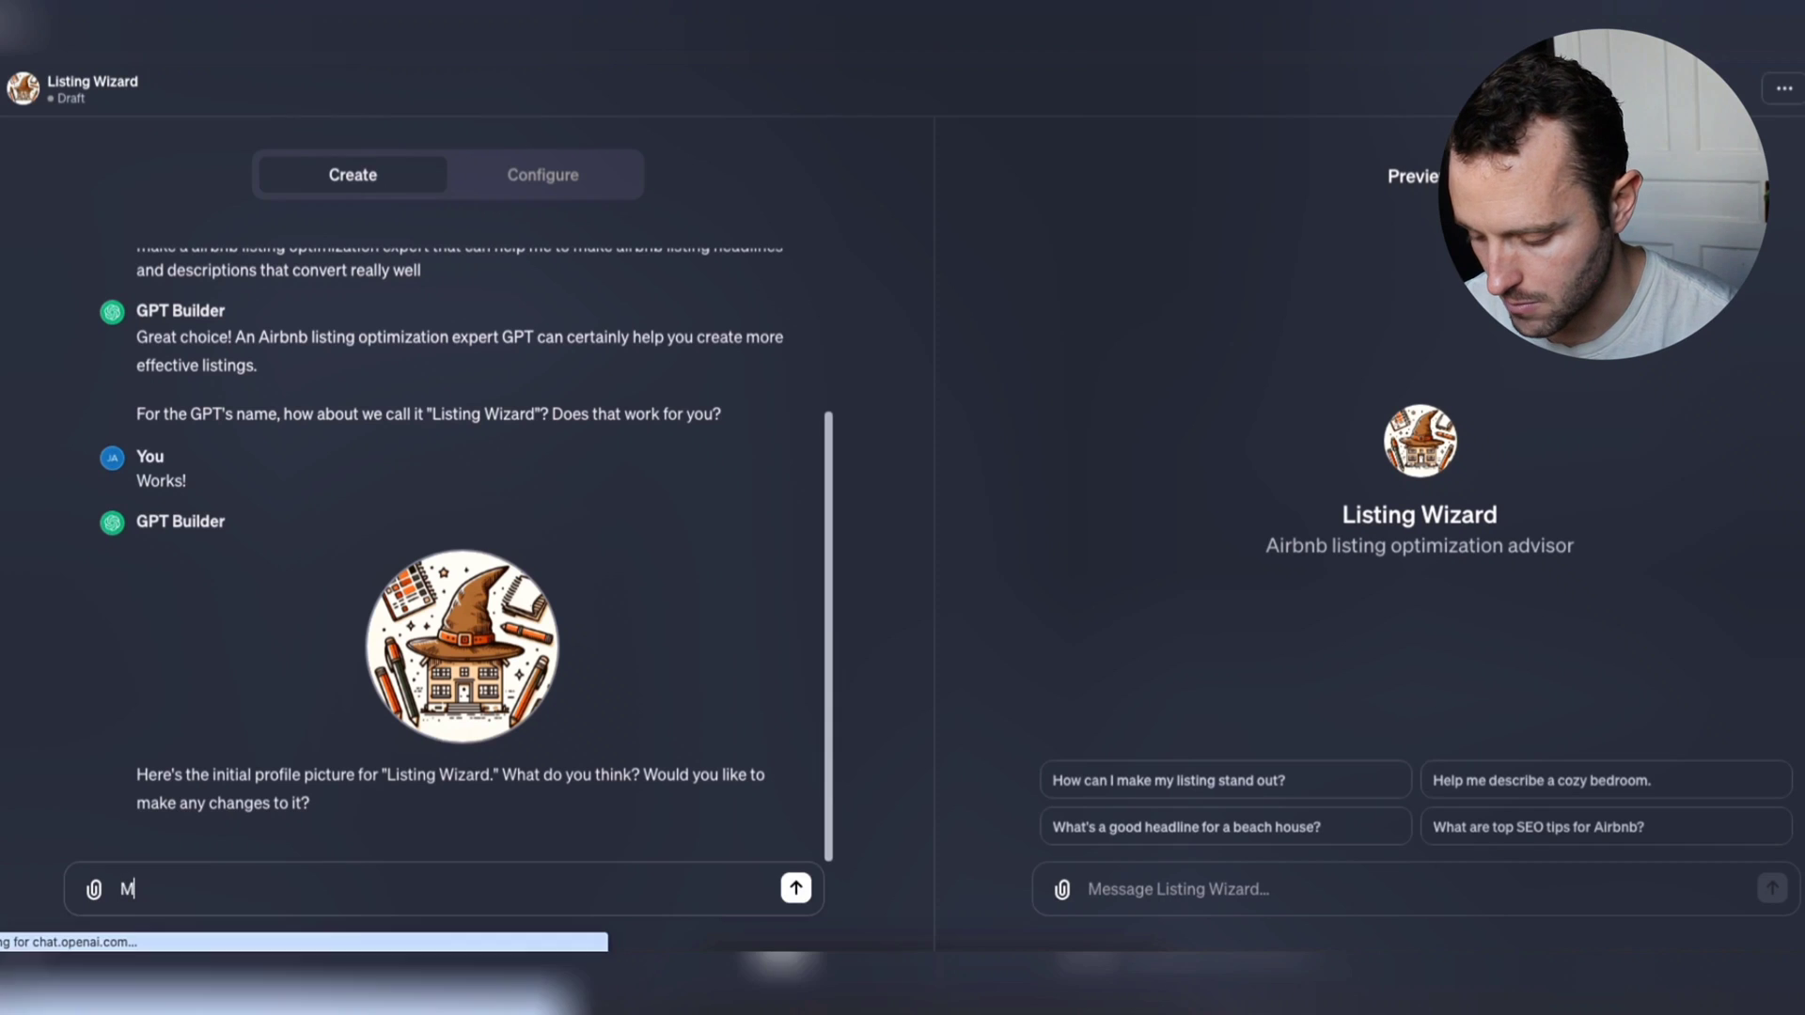
pyautogui.write('ake it more airbnb')
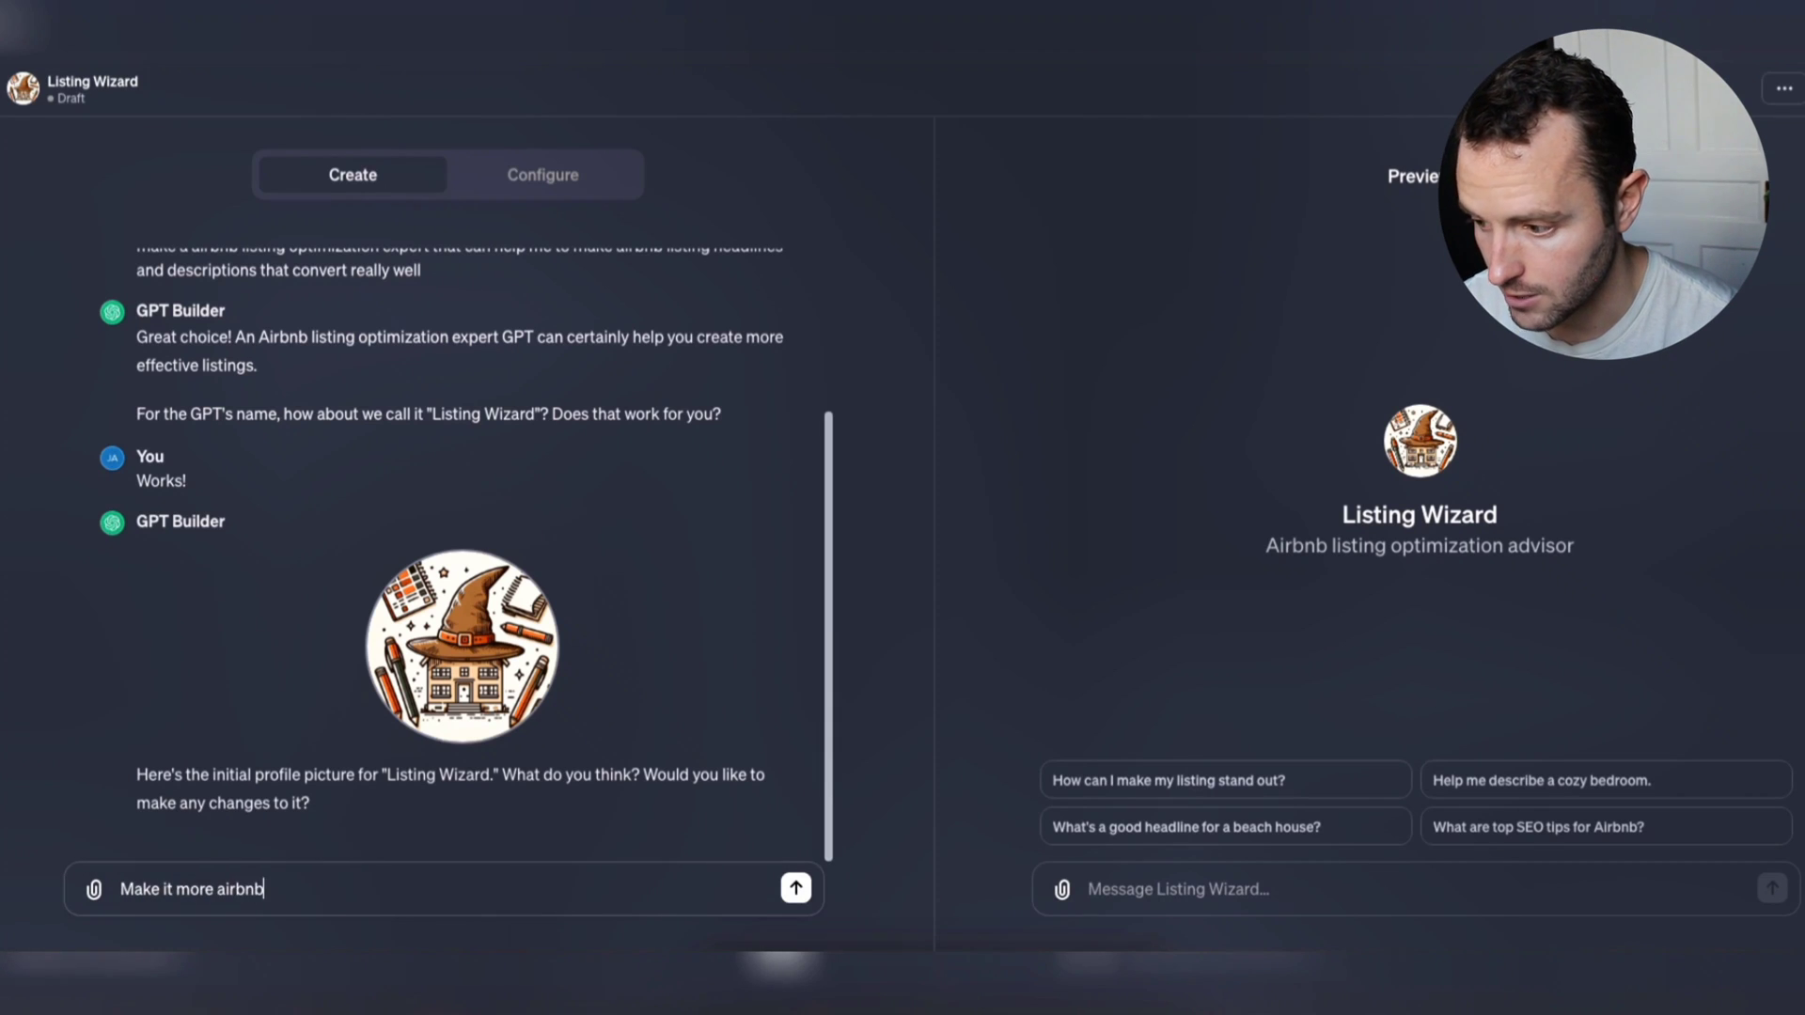
pyautogui.press('Return')
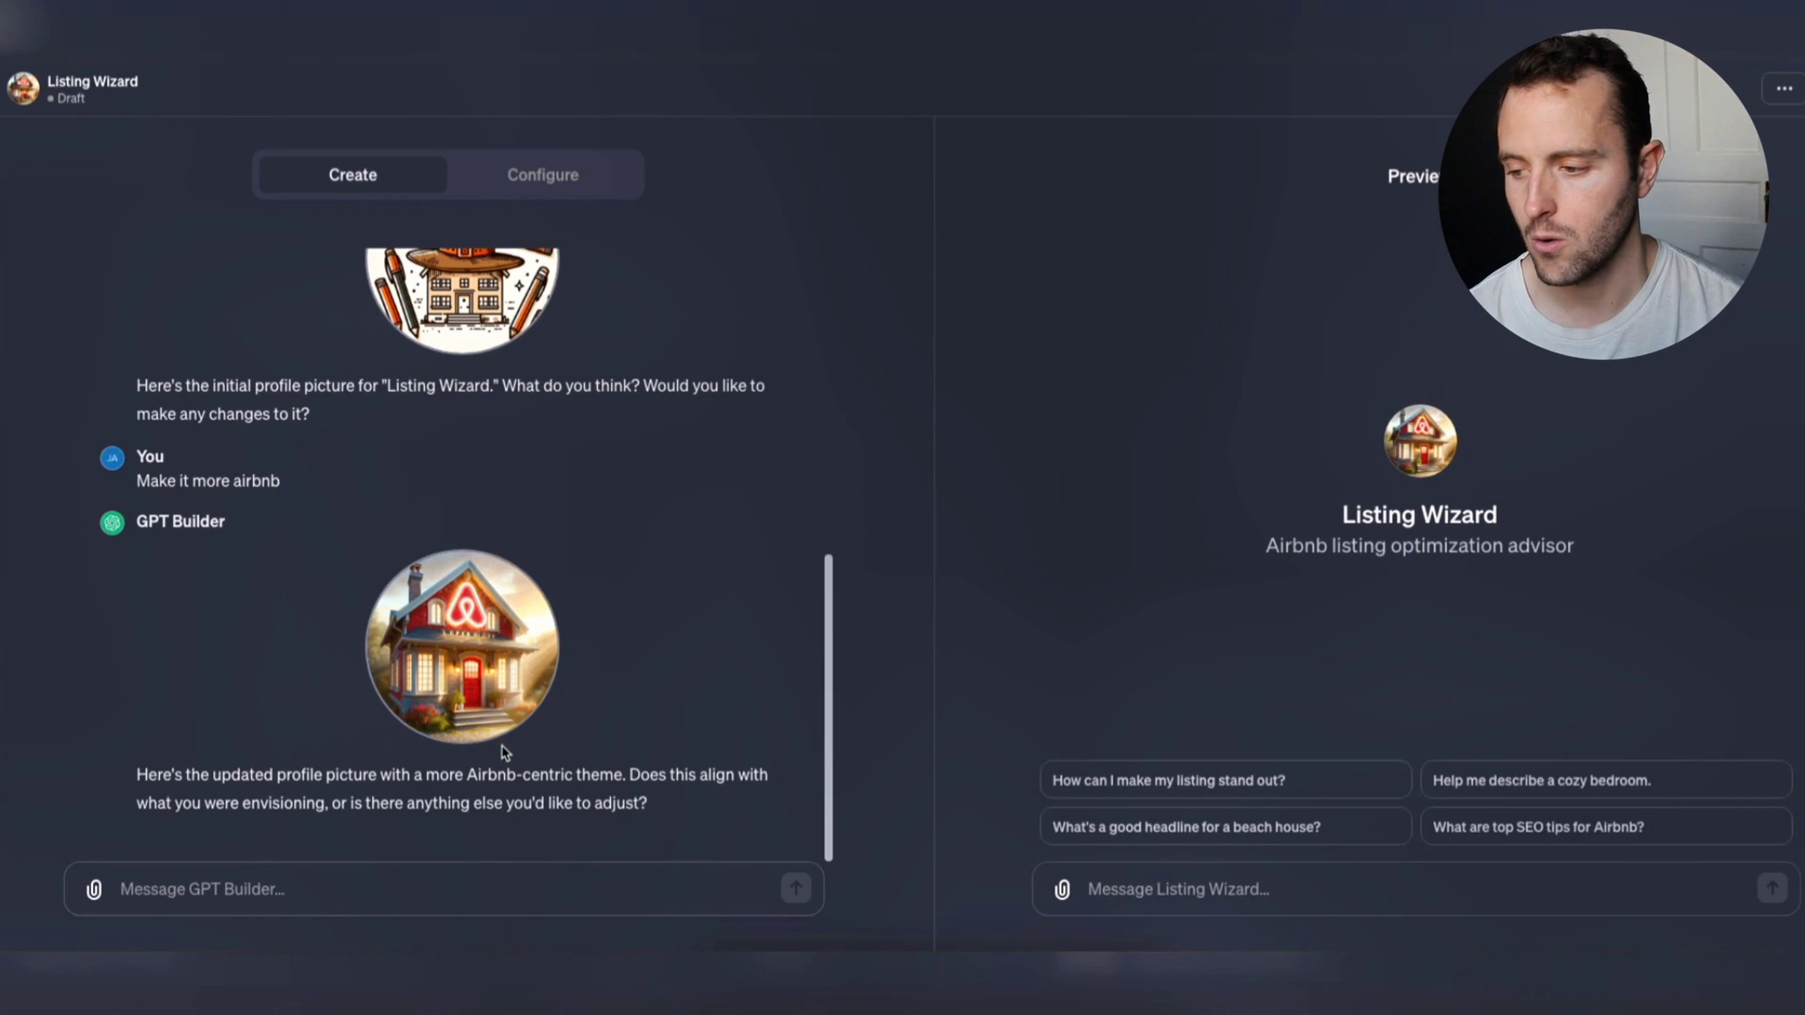
# Approve the updated profile picture by sending GPT Builder the reply "Let's keep it!"
pyautogui.click(330, 890)
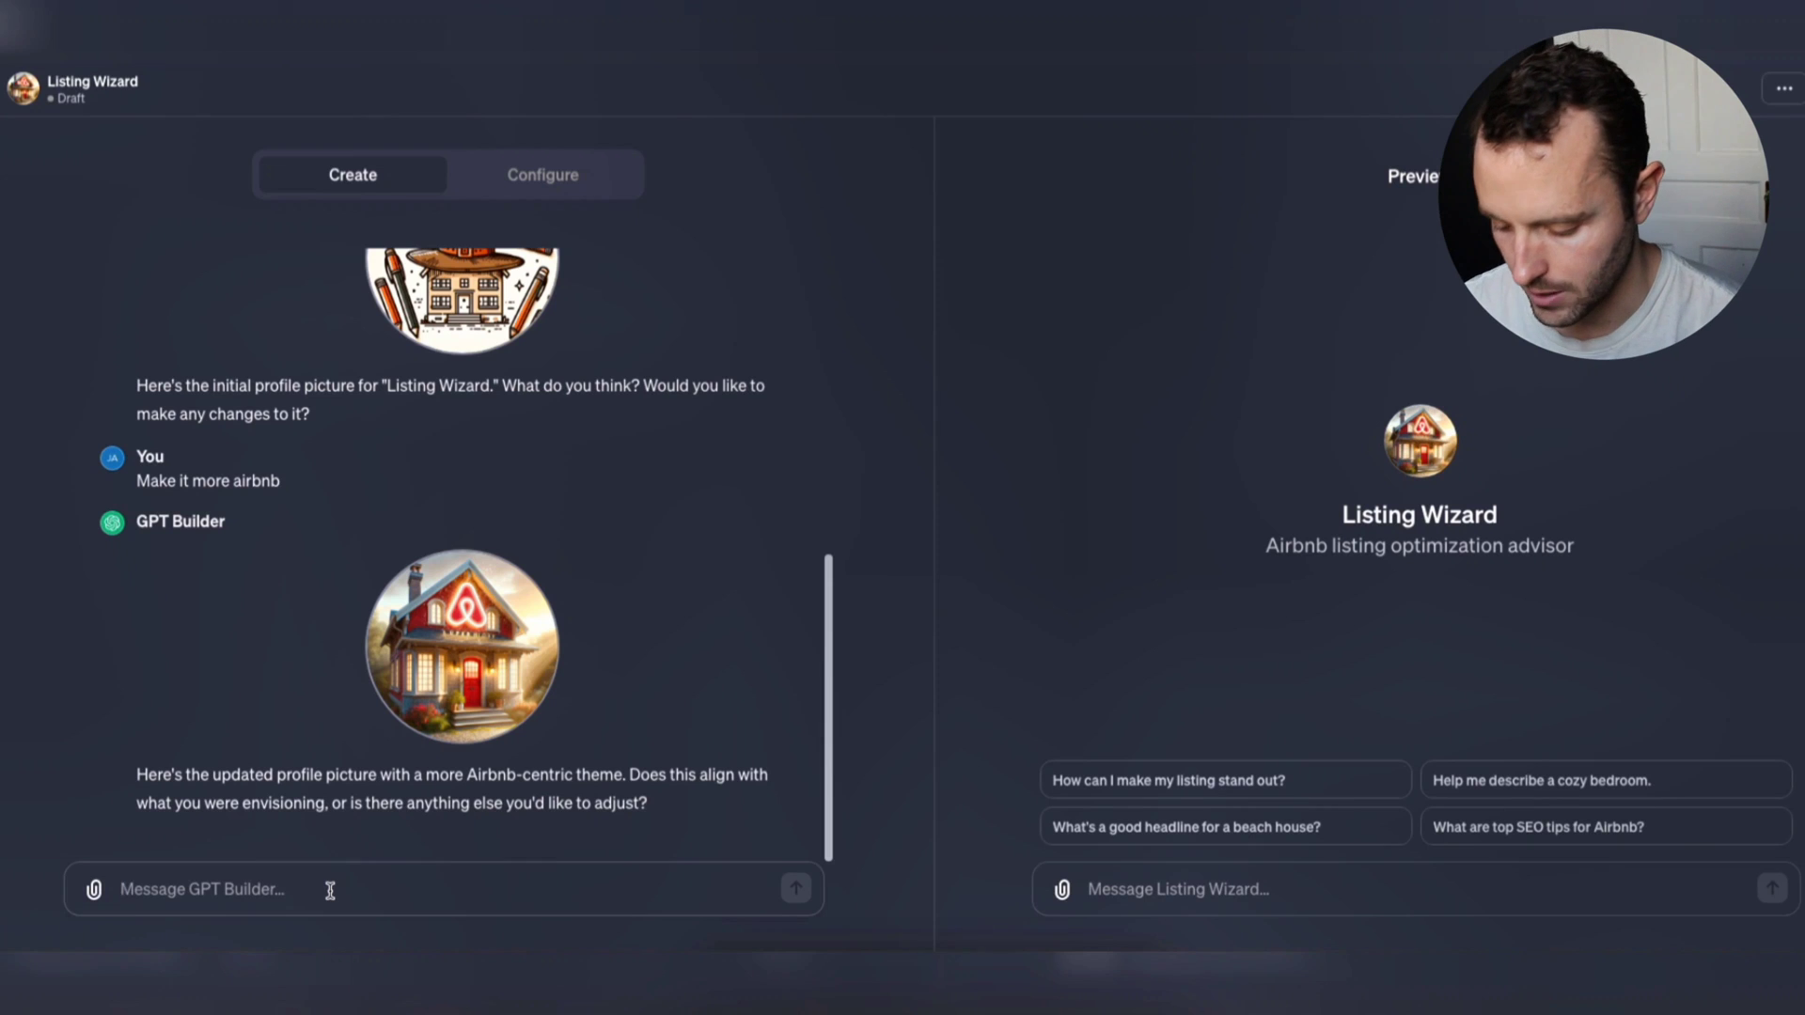
pyautogui.write("Let's keep it@!")
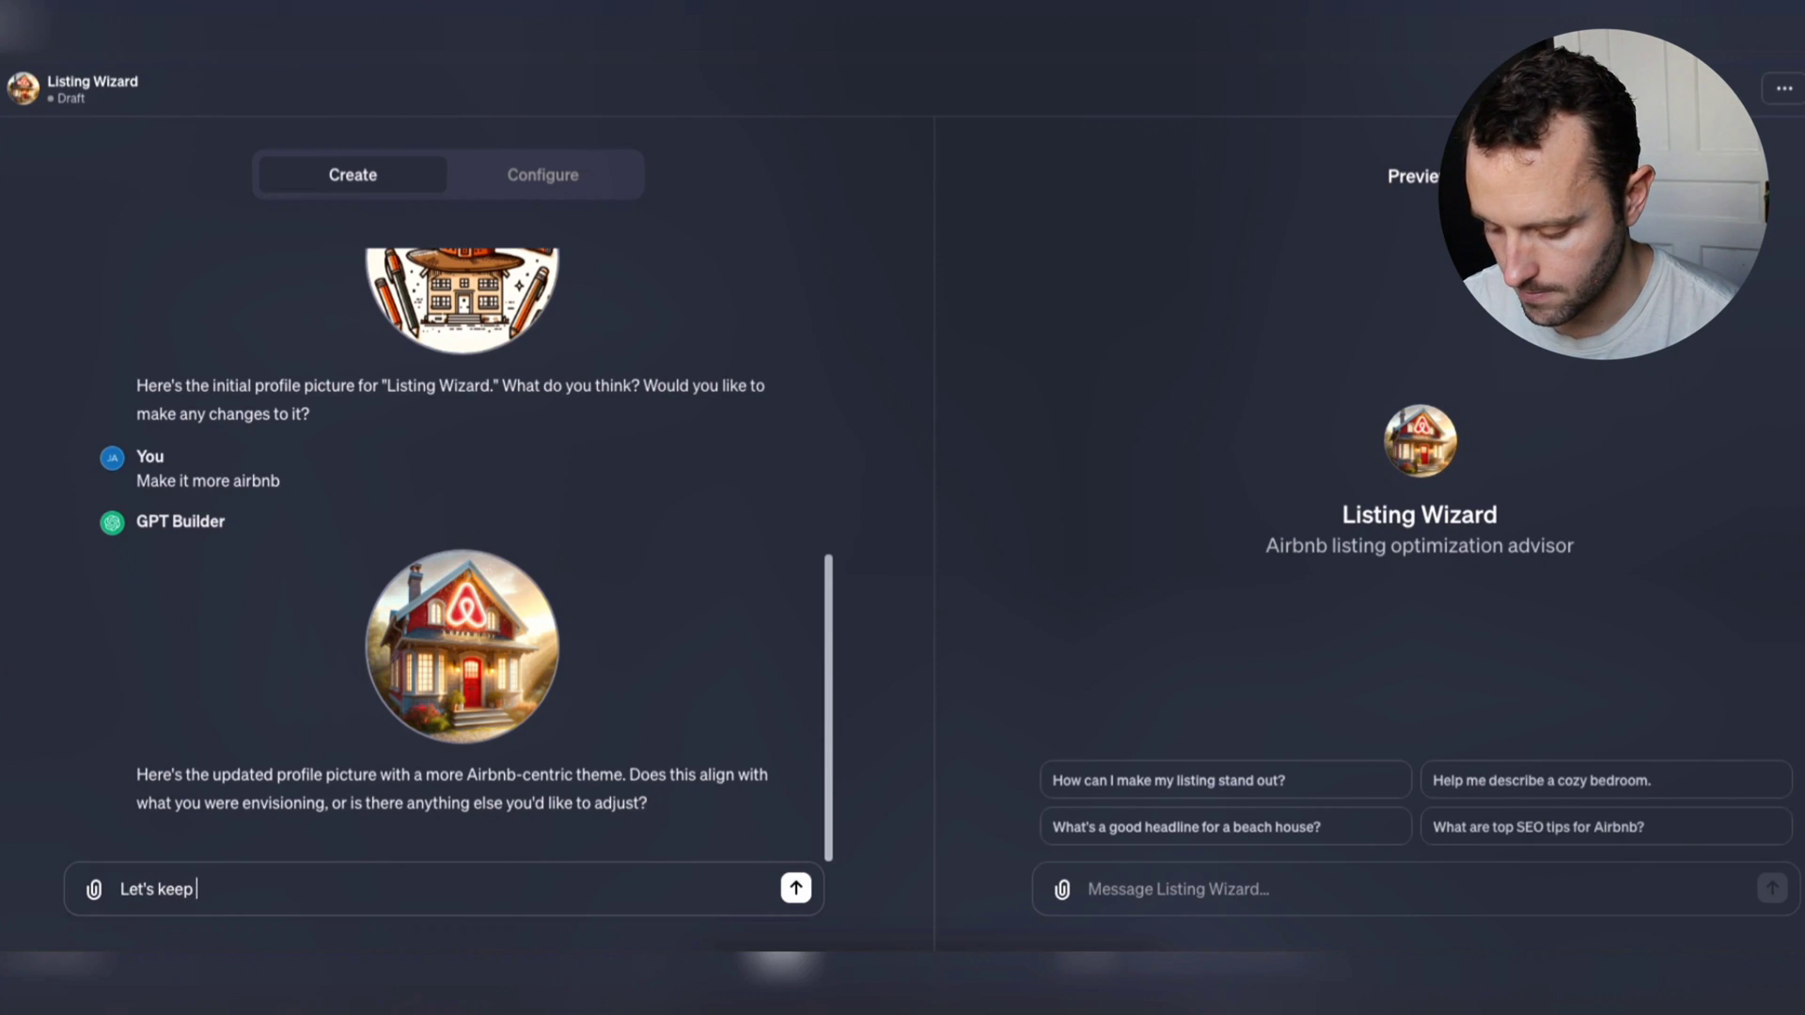
pyautogui.press('BackSpace')
pyautogui.write('!')
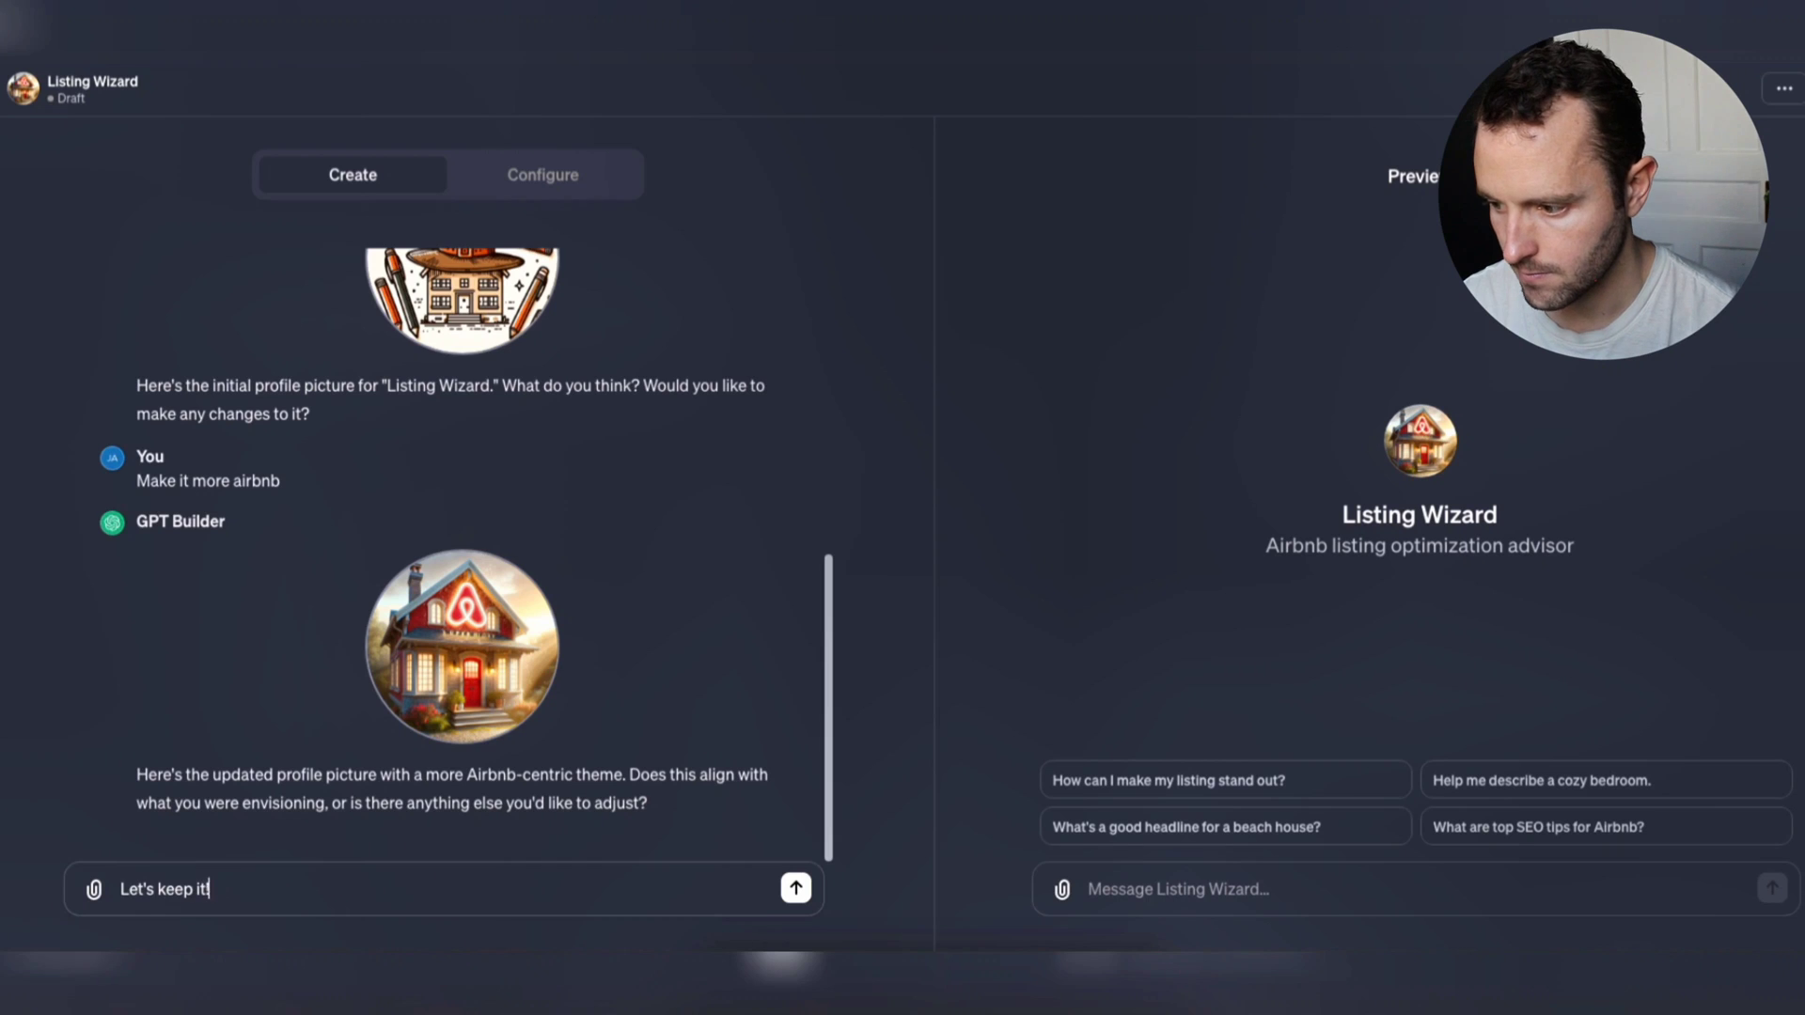
pyautogui.press('Return')
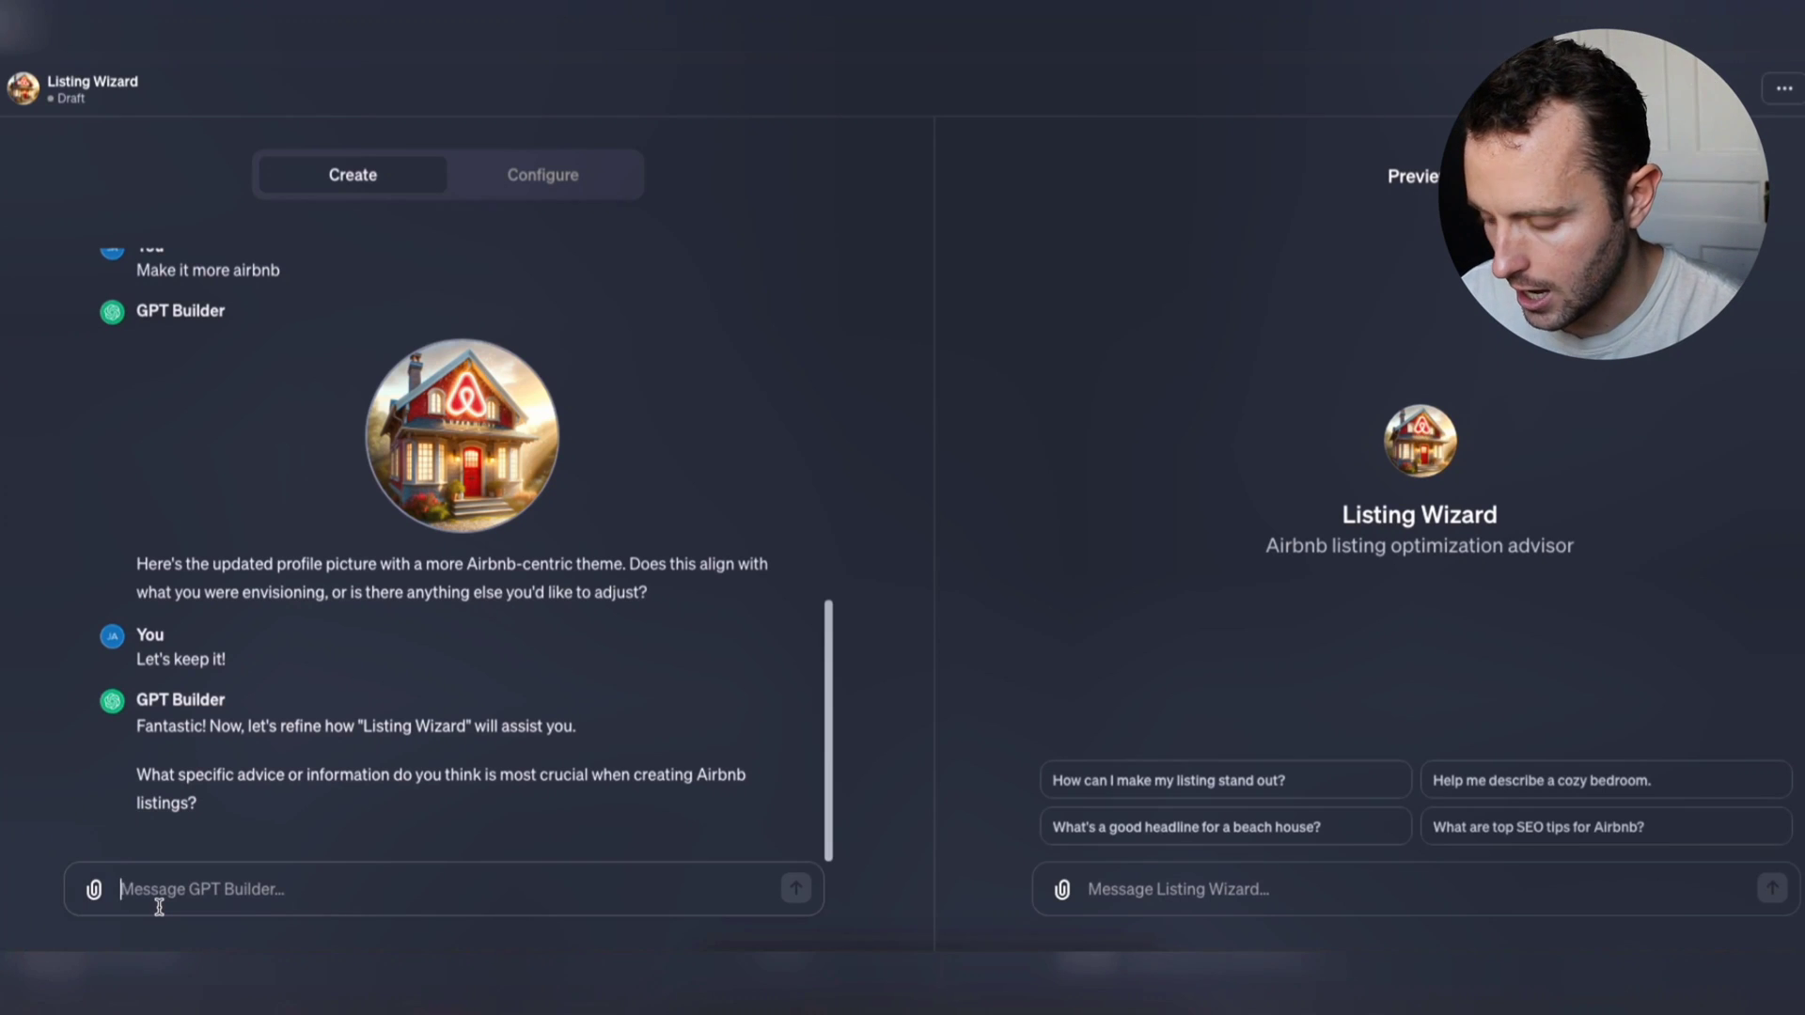
# Tell GPT Builder "I'm going to upload some files that will give specific guidance on how to create really great Airbnb headlines and descriptions."
pyautogui.write("I'm going to add some files")
pyautogui.press('BackSpace')
pyautogui.press('BackSpace')
pyautogui.press('BackSpace')
pyautogui.press('BackSpace')
pyautogui.press('BackSpace')
pyautogui.press('BackSpace')
pyautogui.press('BackSpace')
pyautogui.press('BackSpace')
pyautogui.press('BackSpace')
pyautogui.press('BackSpace')
pyautogui.press('BackSpace')
pyautogui.press('BackSpace')
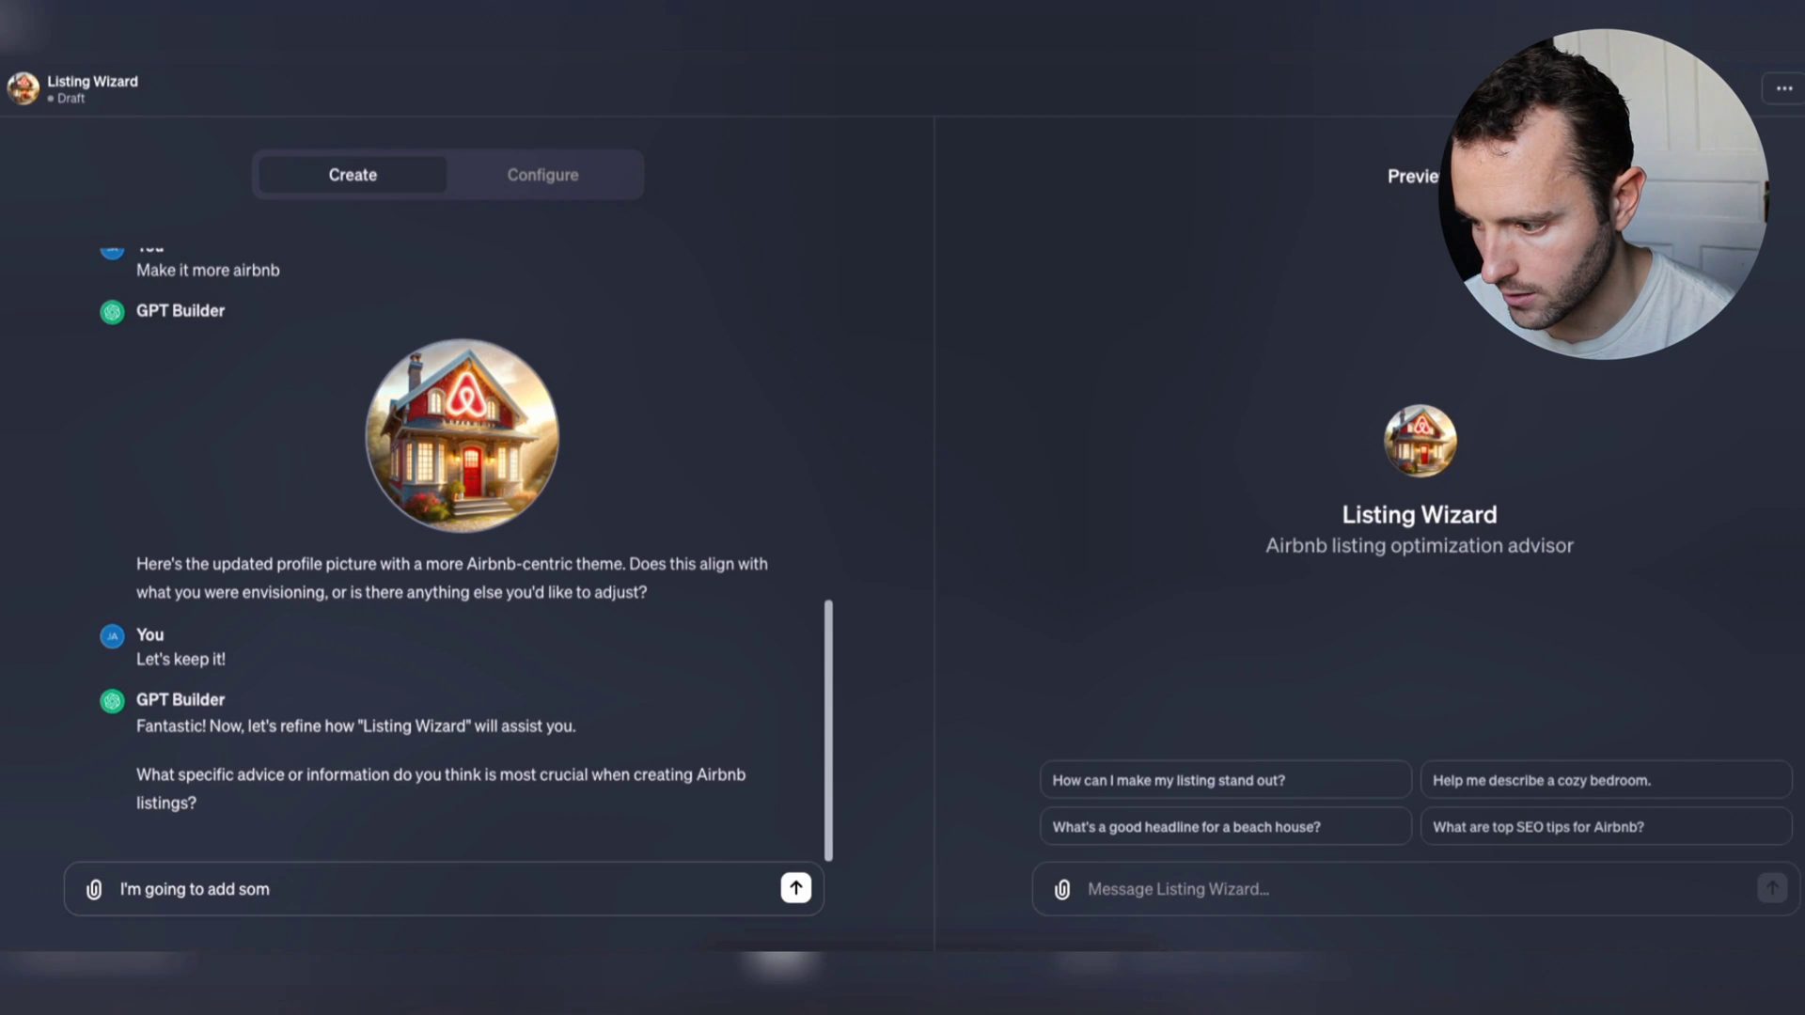
pyautogui.write('uploa')
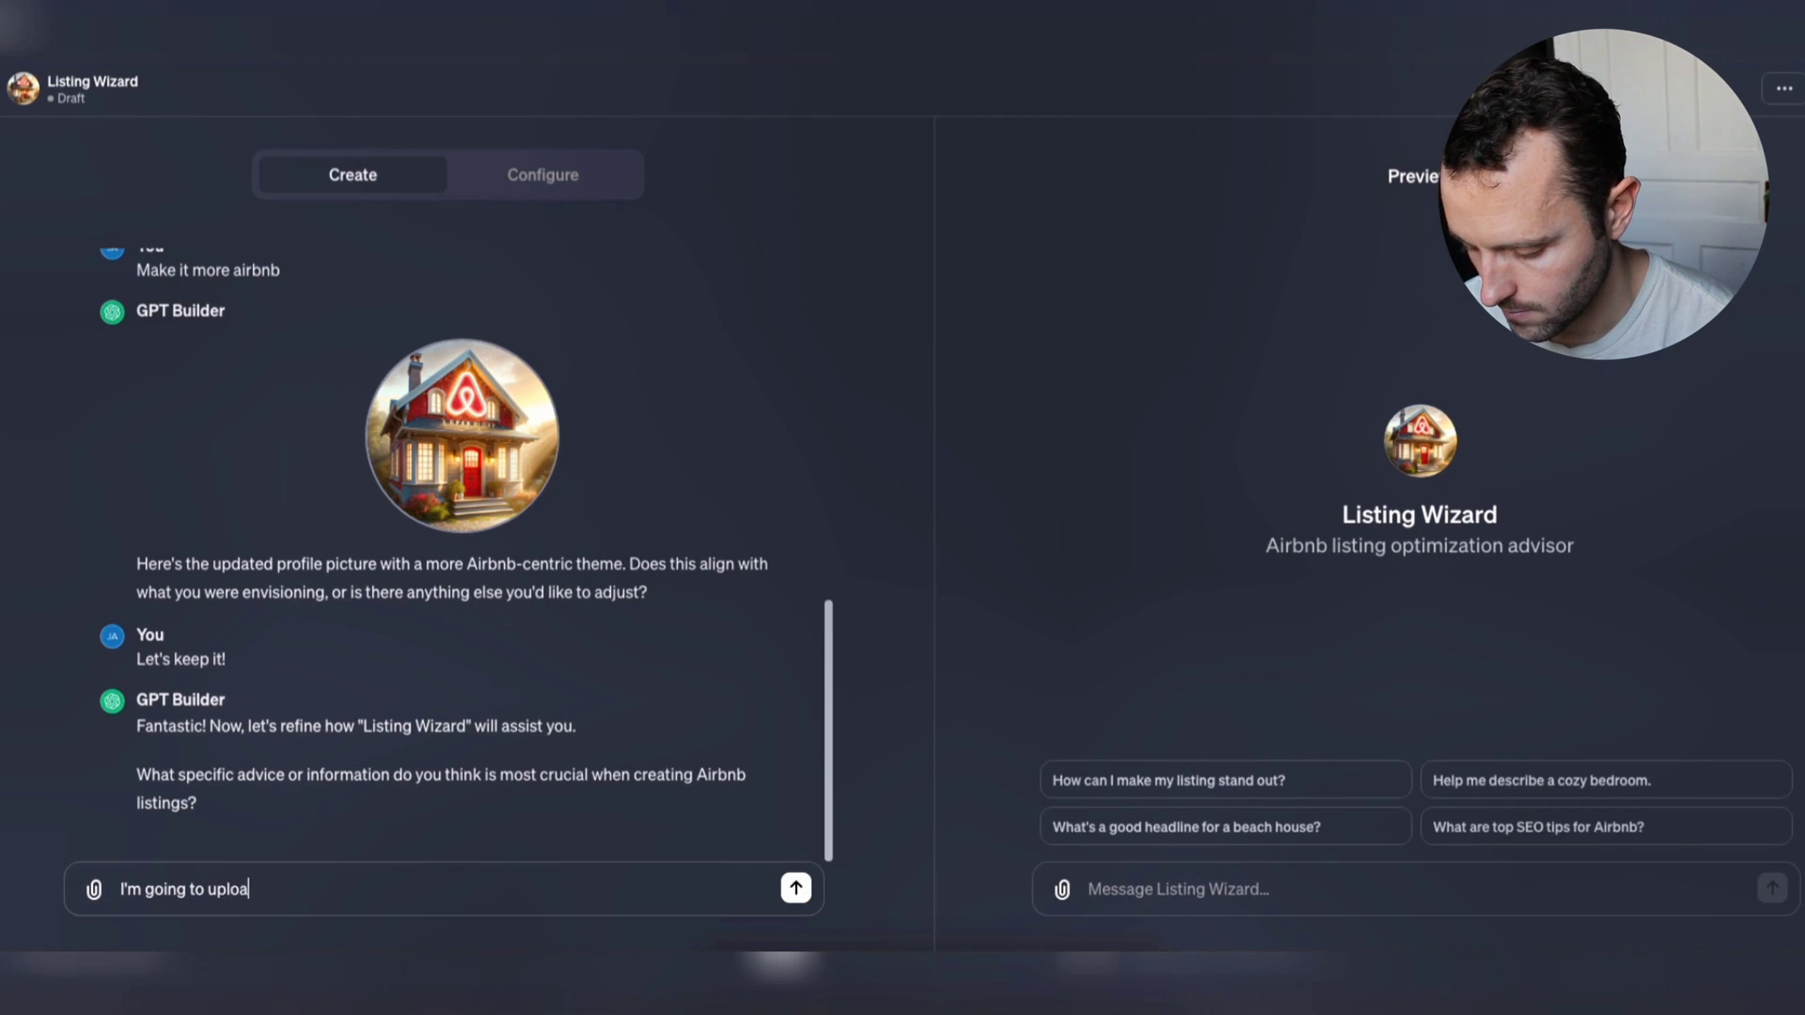
pyautogui.write('d some files that')
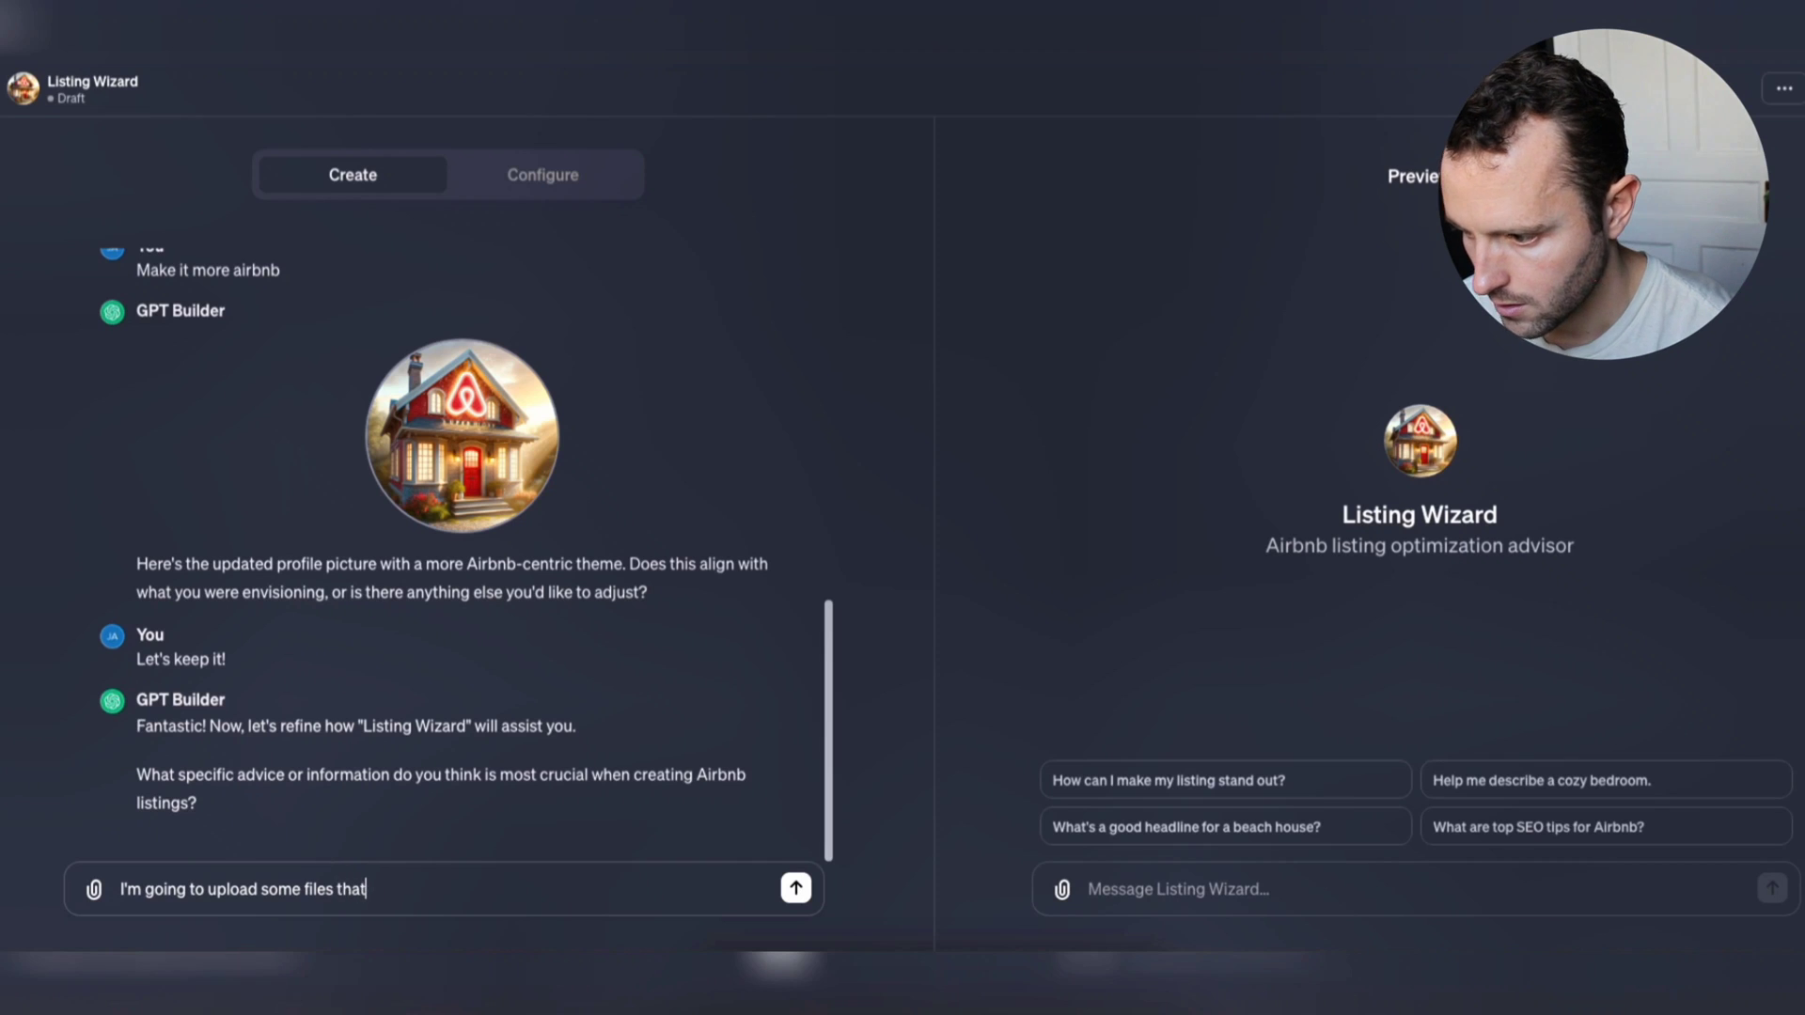
pyautogui.write(' will')
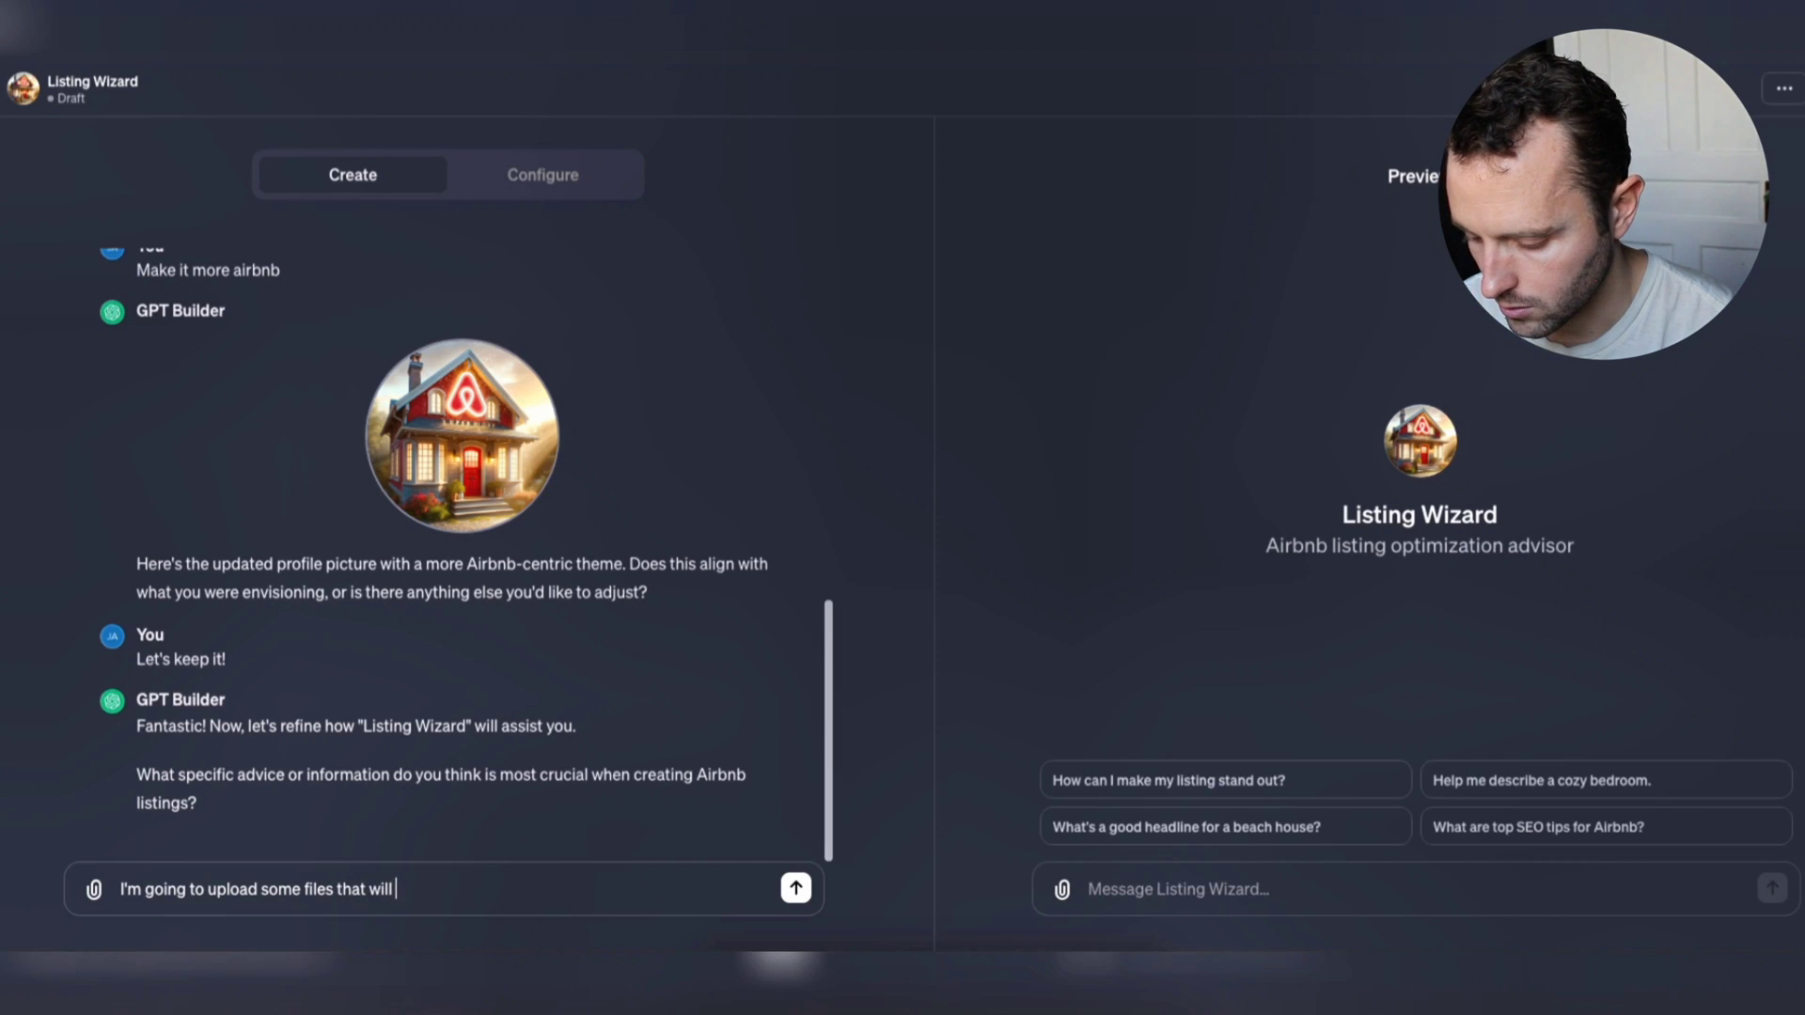
pyautogui.write(' give specific')
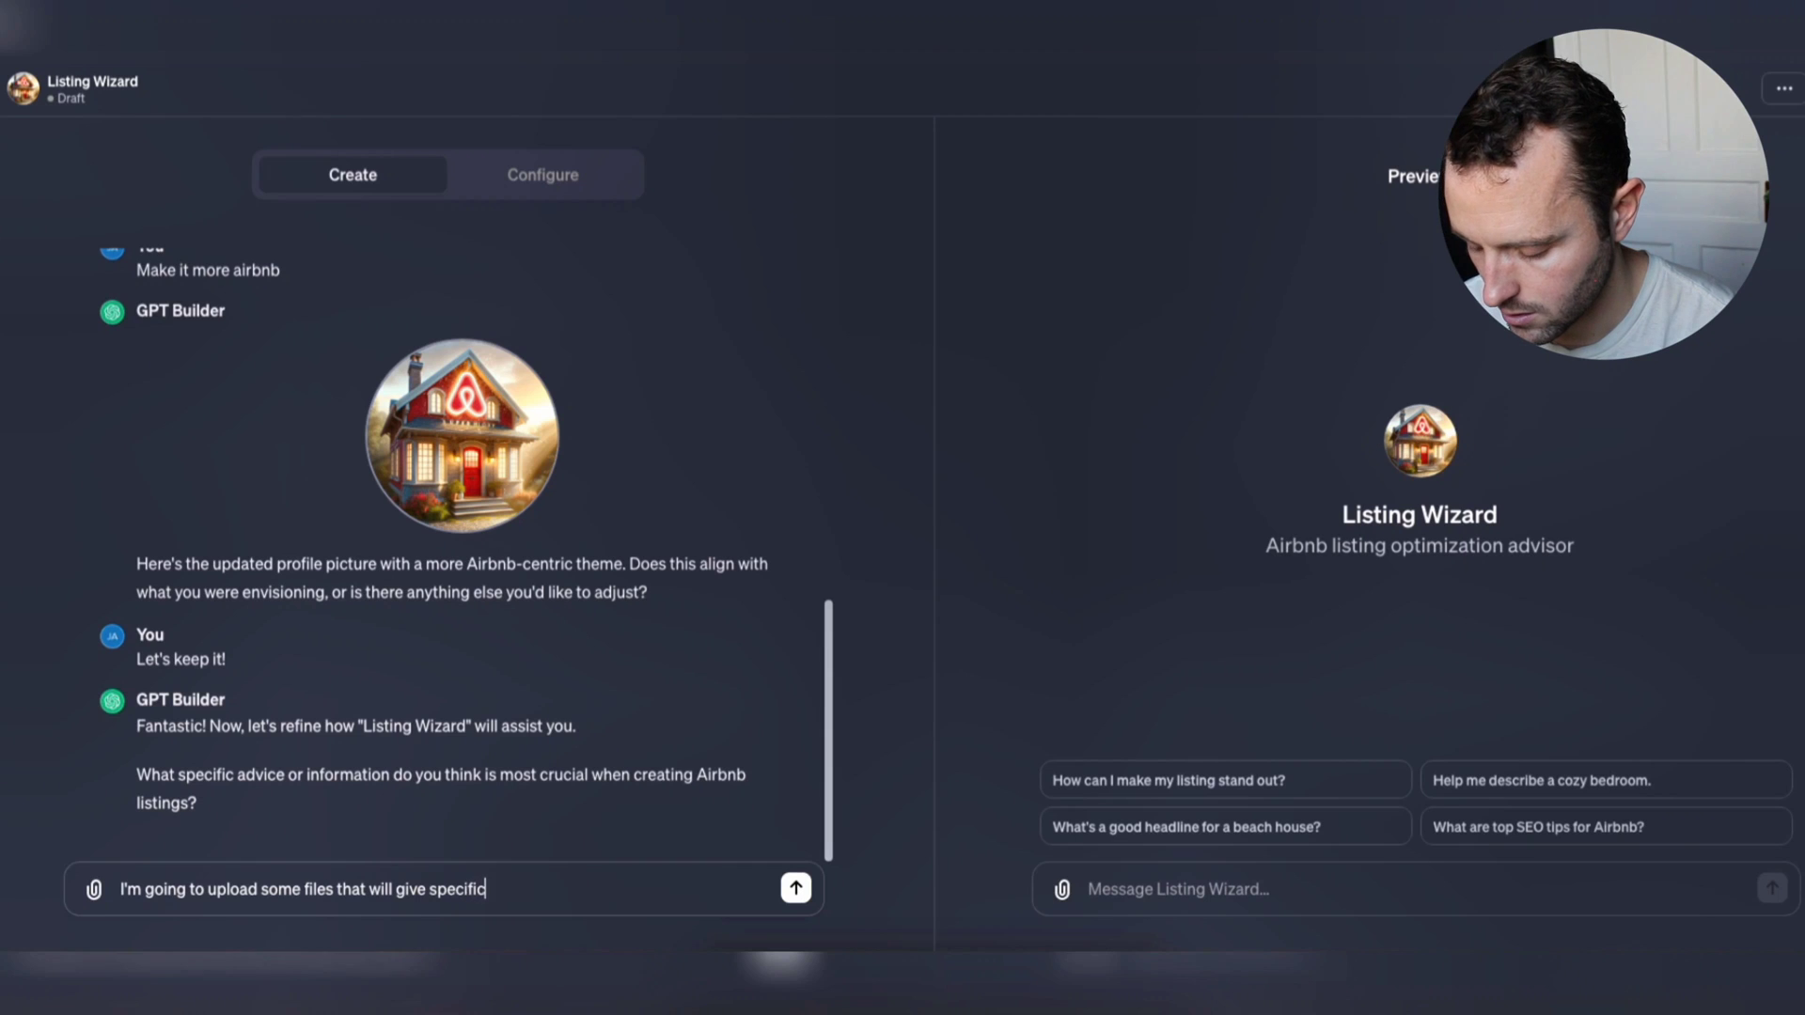
pyautogui.write(' guidance ')
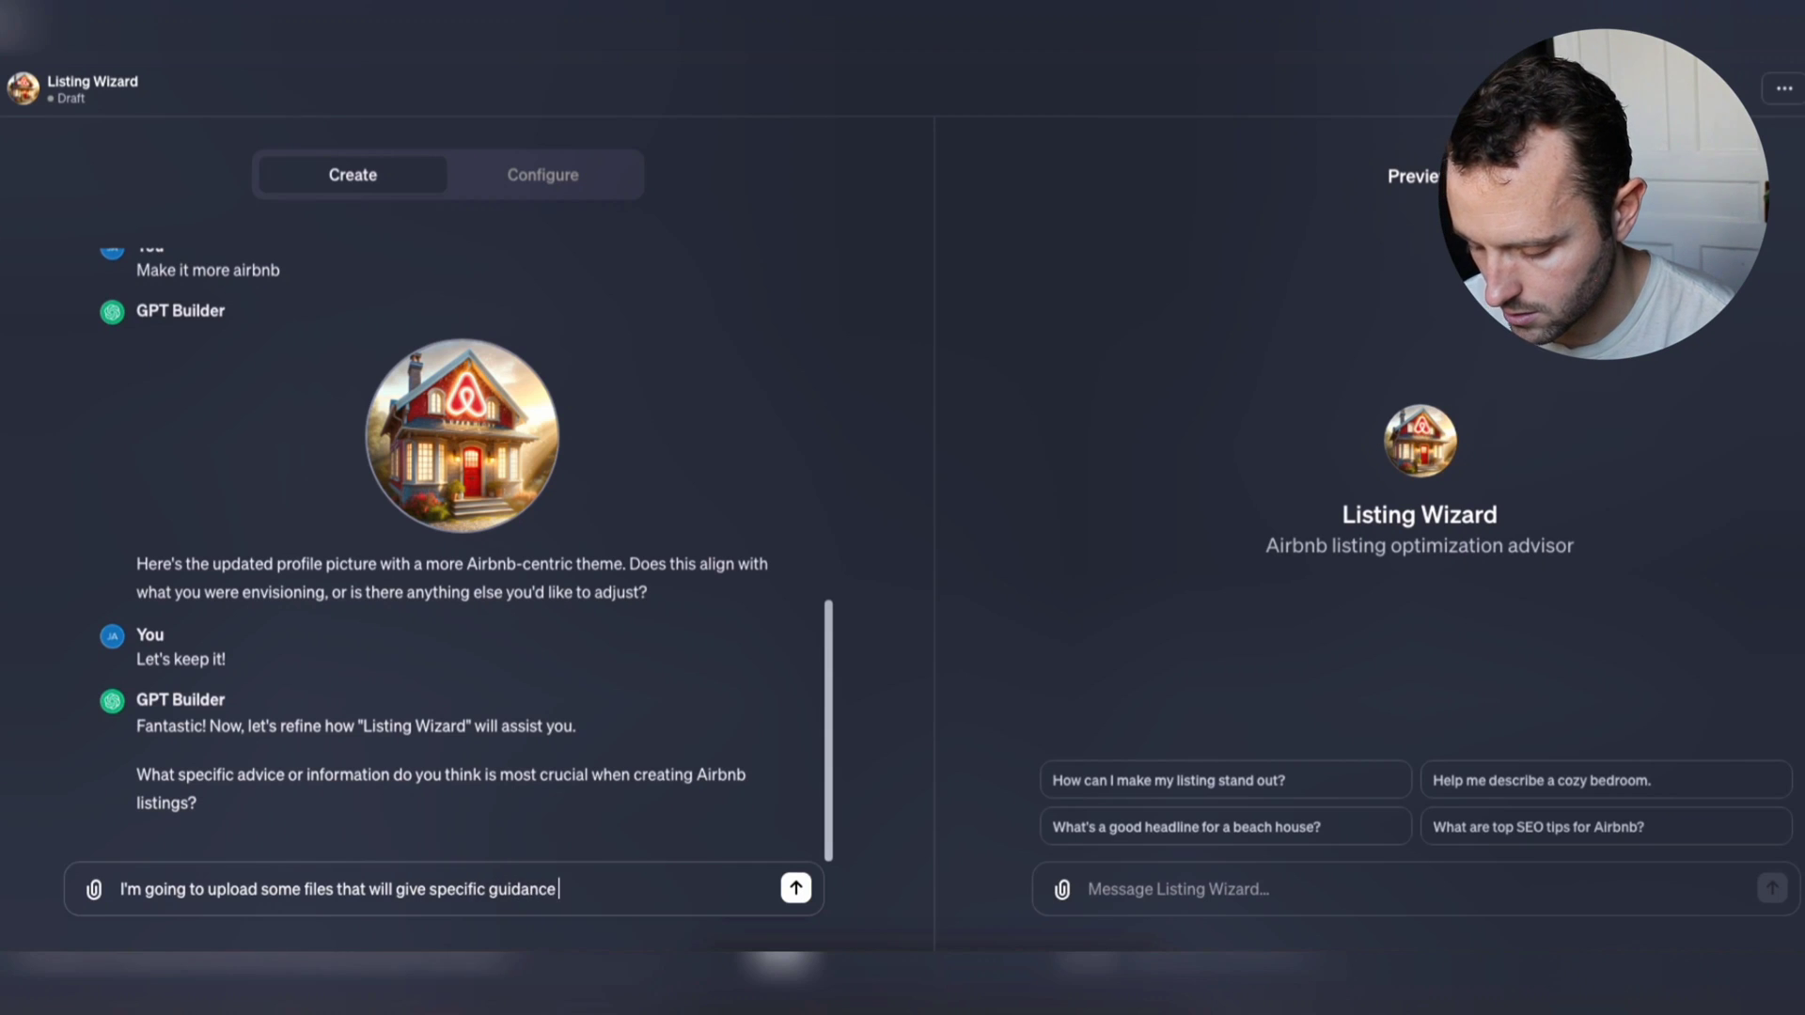
pyautogui.write('on how to ')
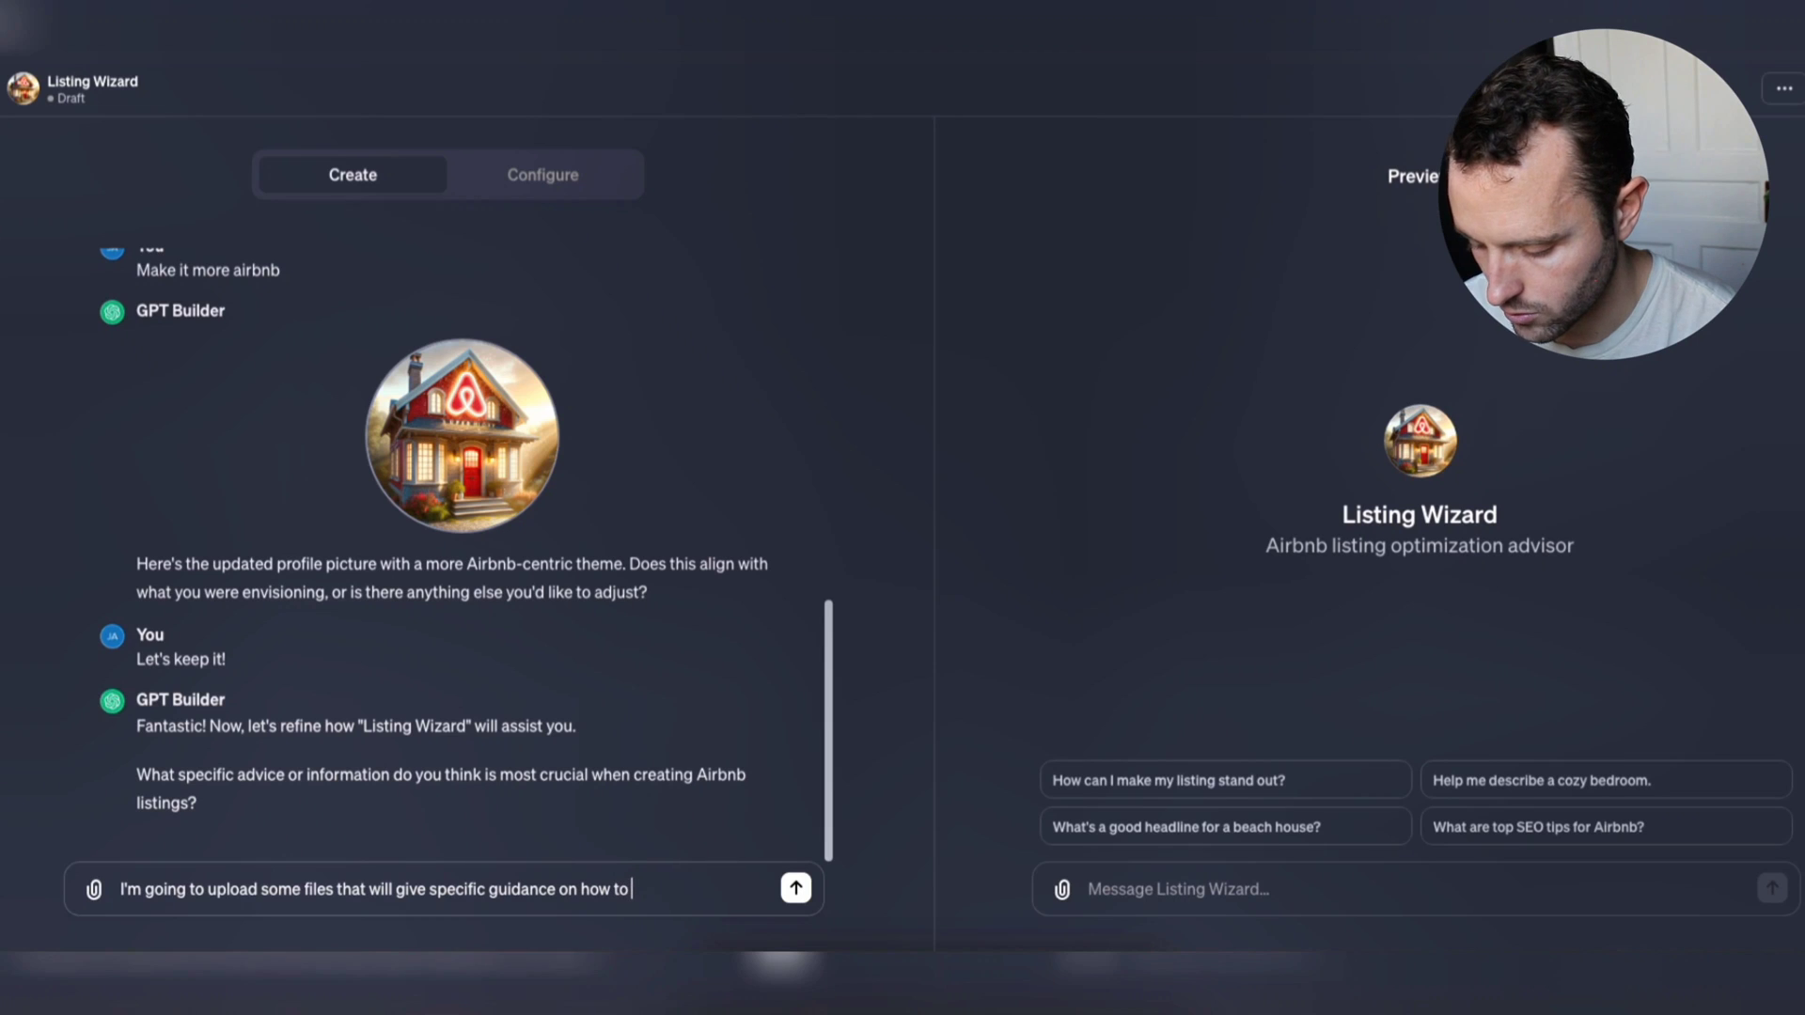
pyautogui.write('create really')
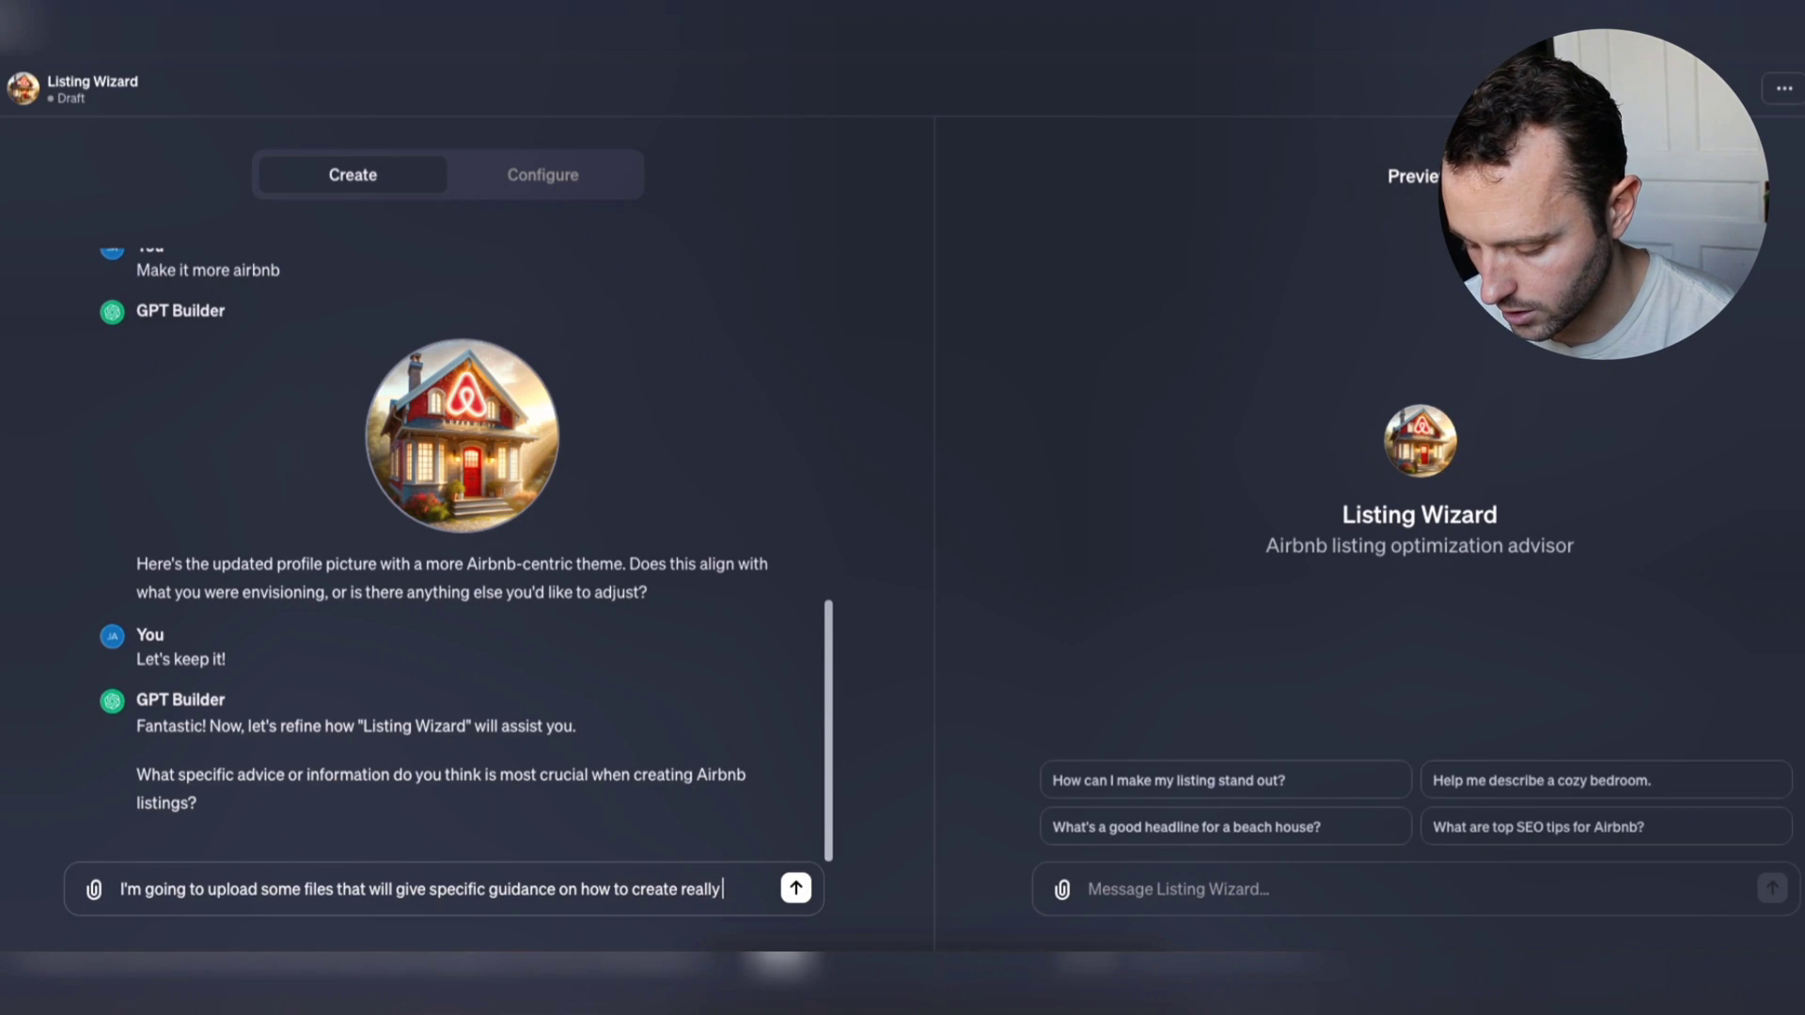
pyautogui.write(' great Airb')
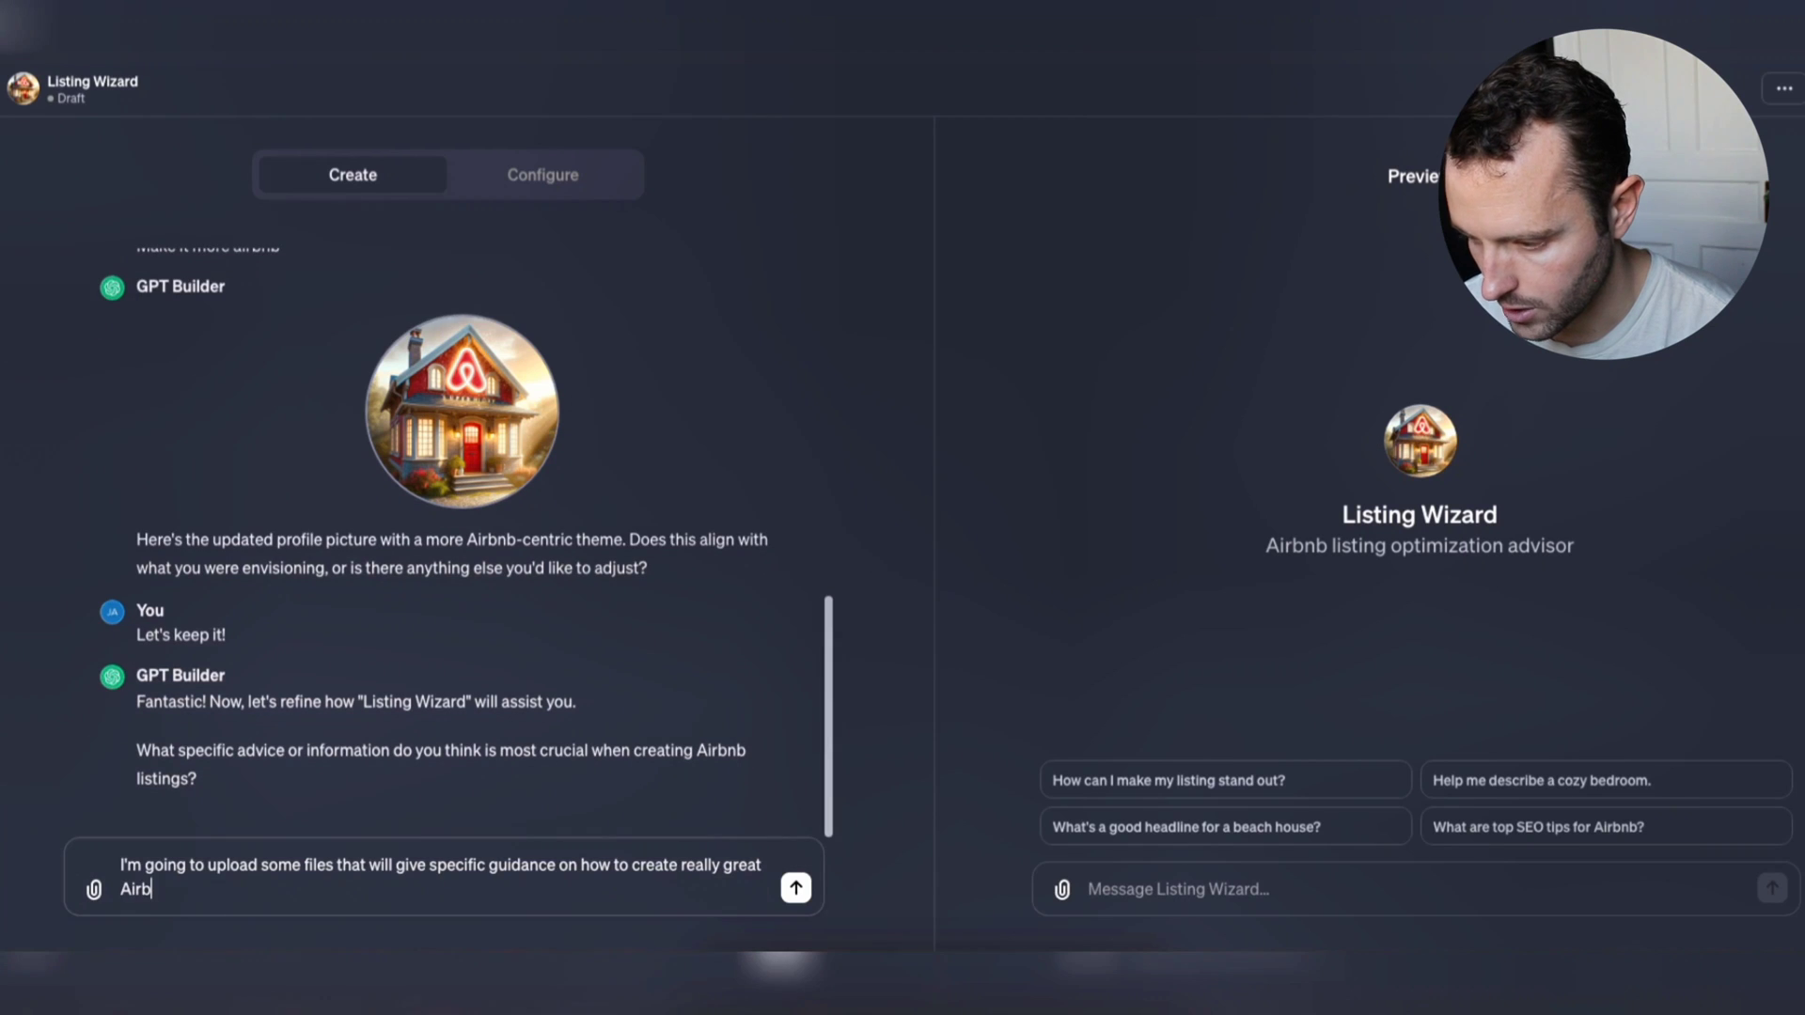
pyautogui.write('nb headlines')
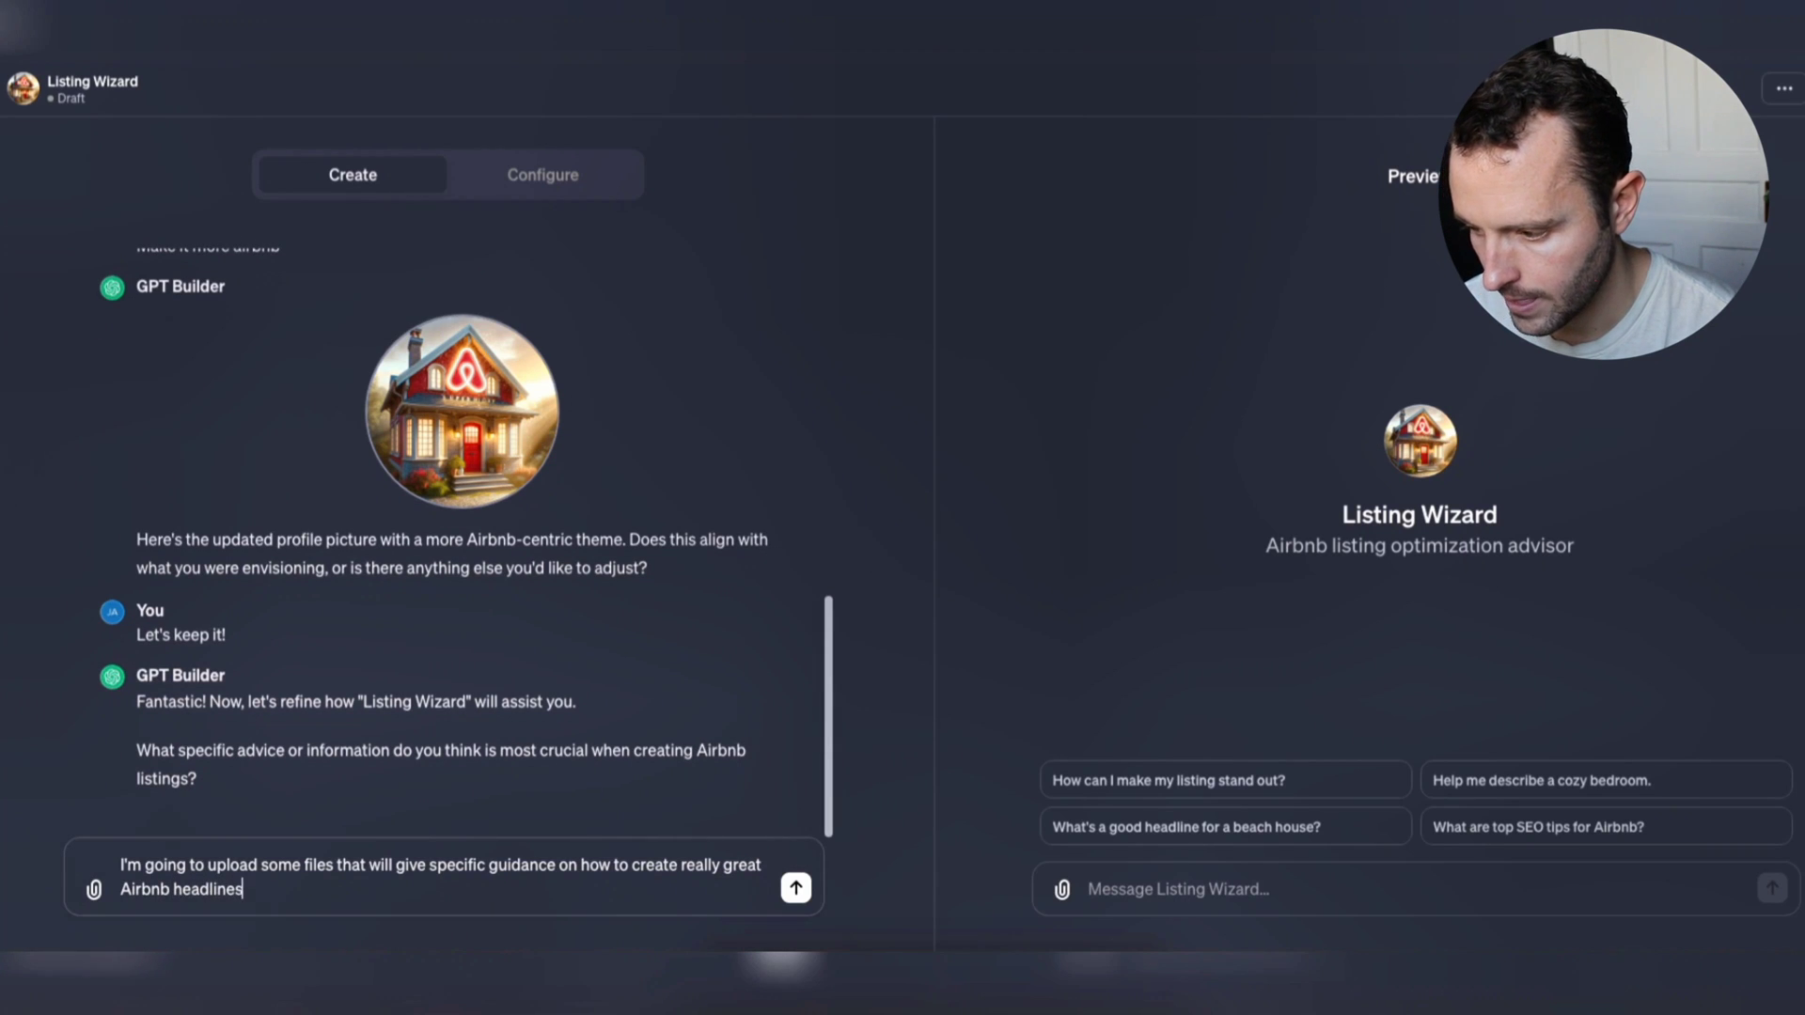
pyautogui.write(' and descr')
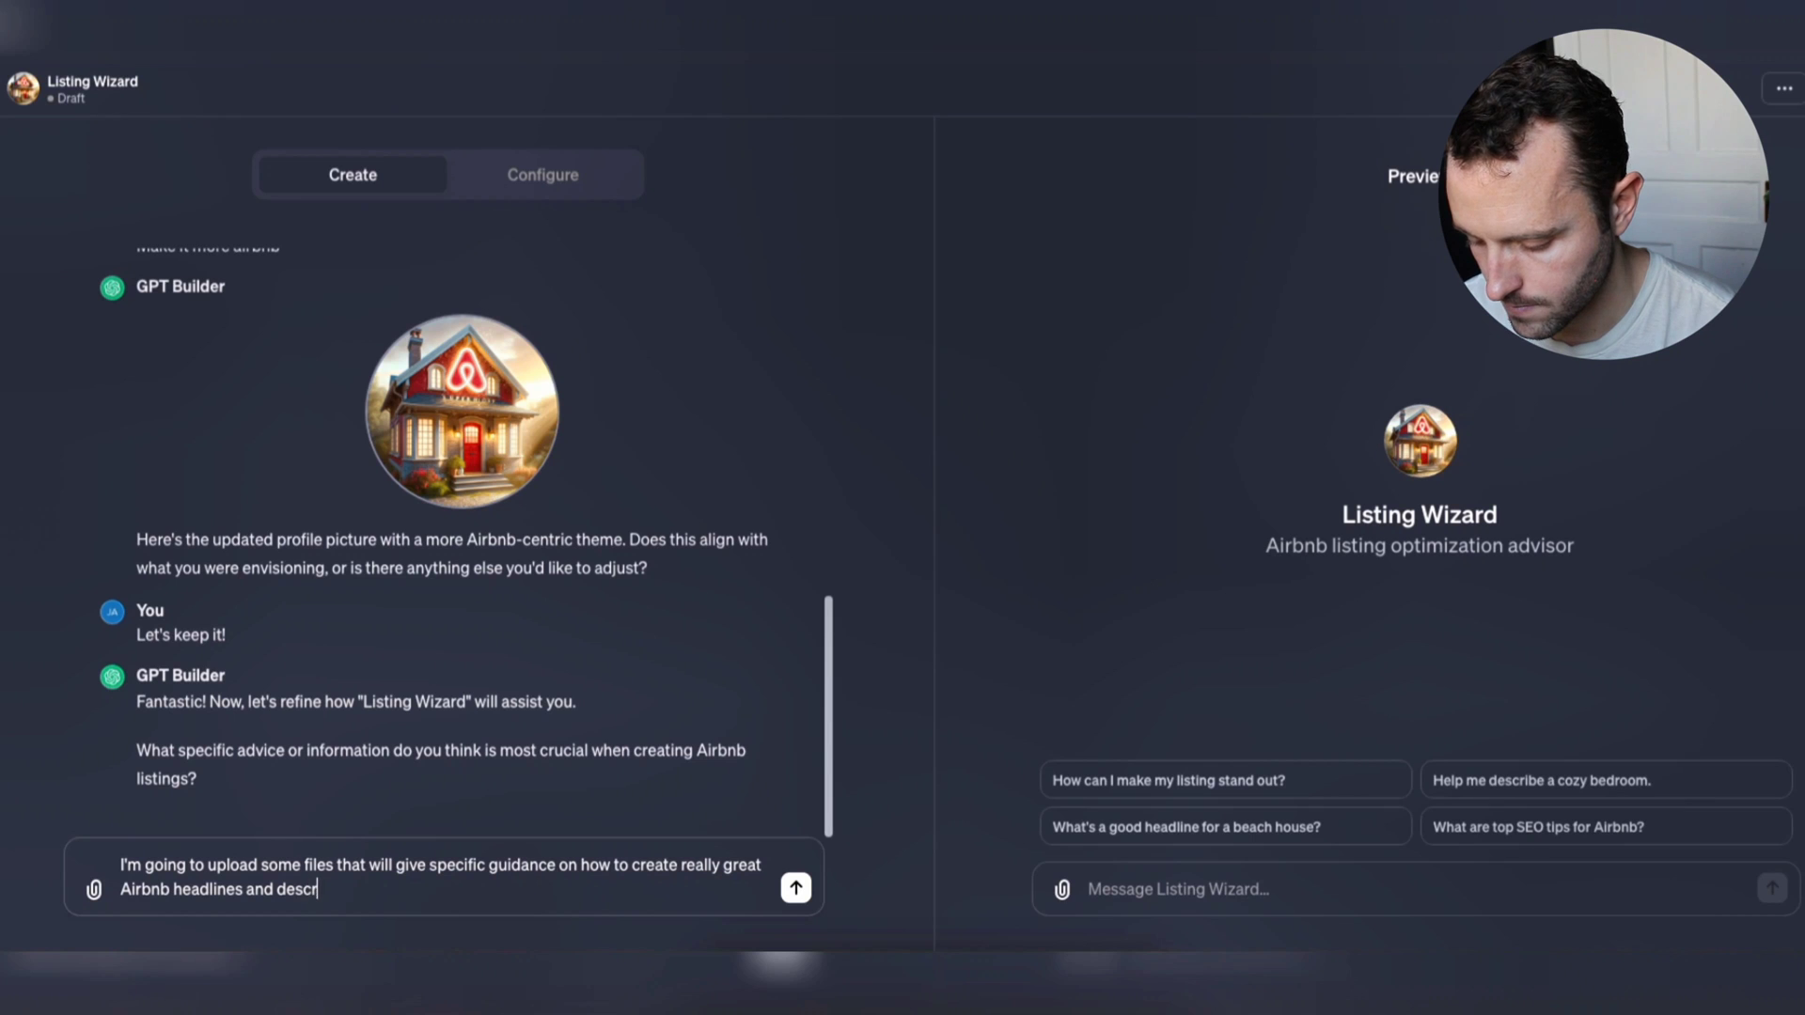
pyautogui.write('iptions.')
pyautogui.press('Return')
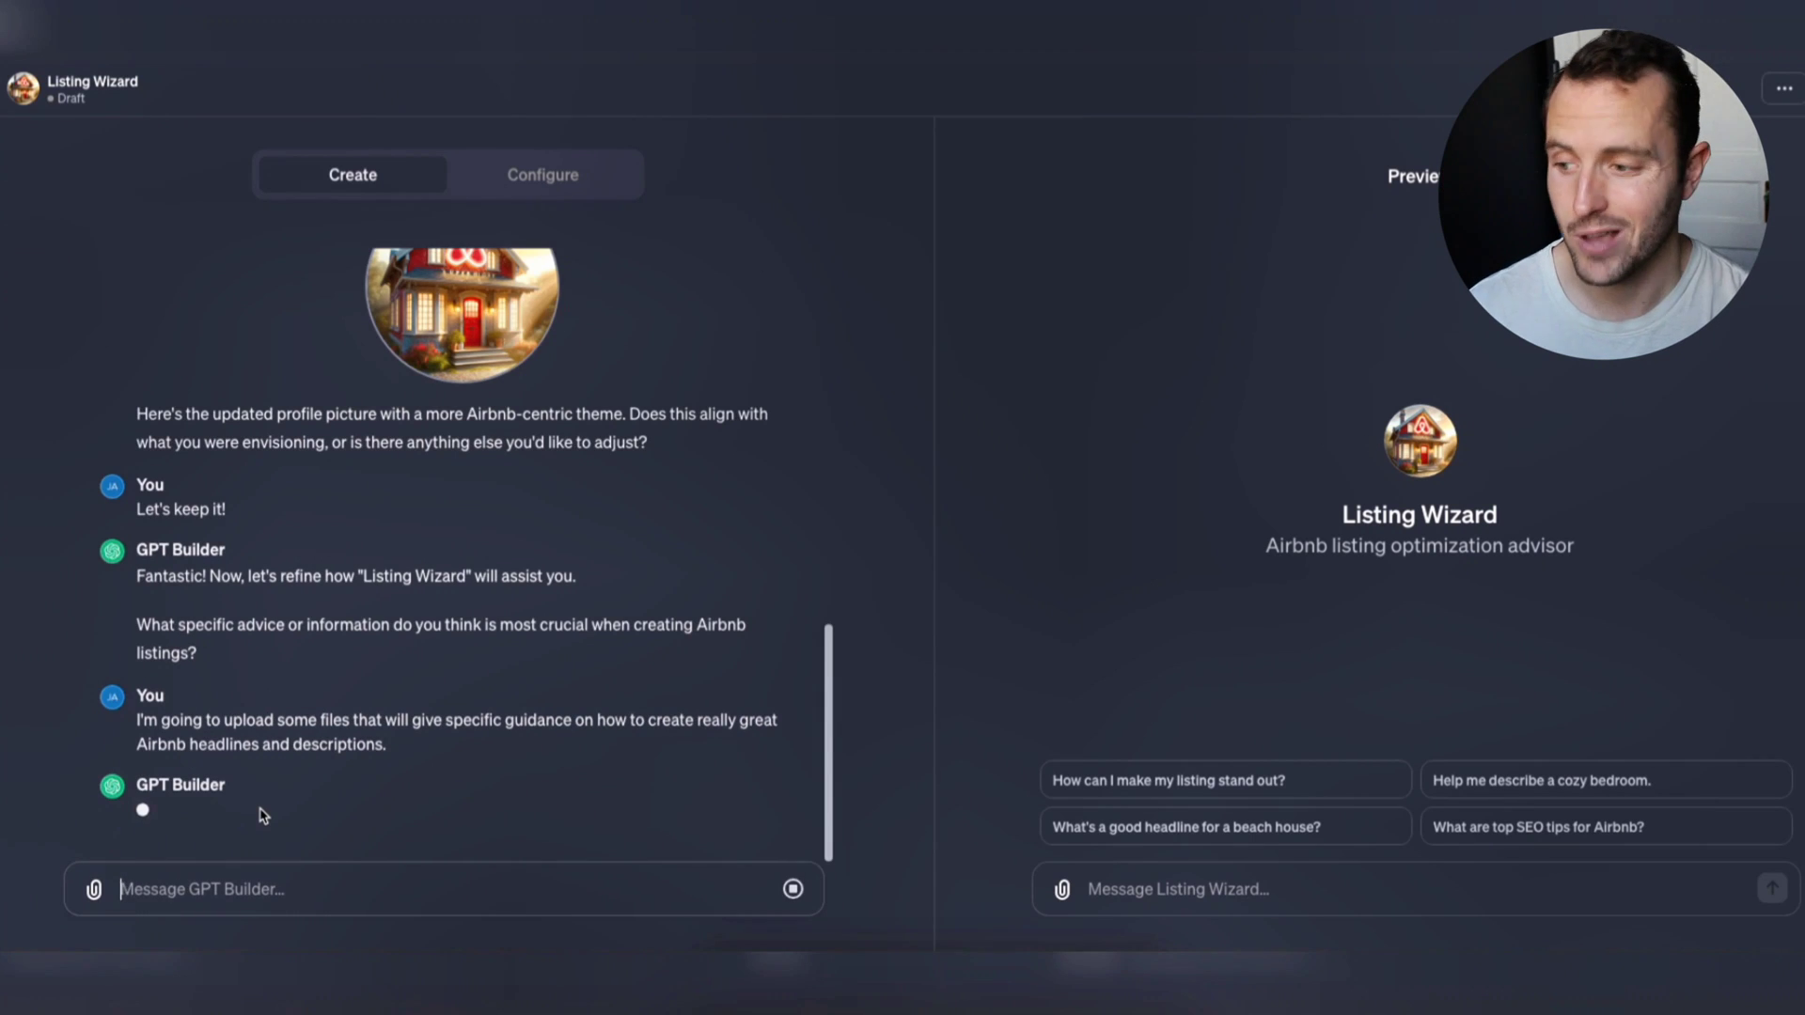
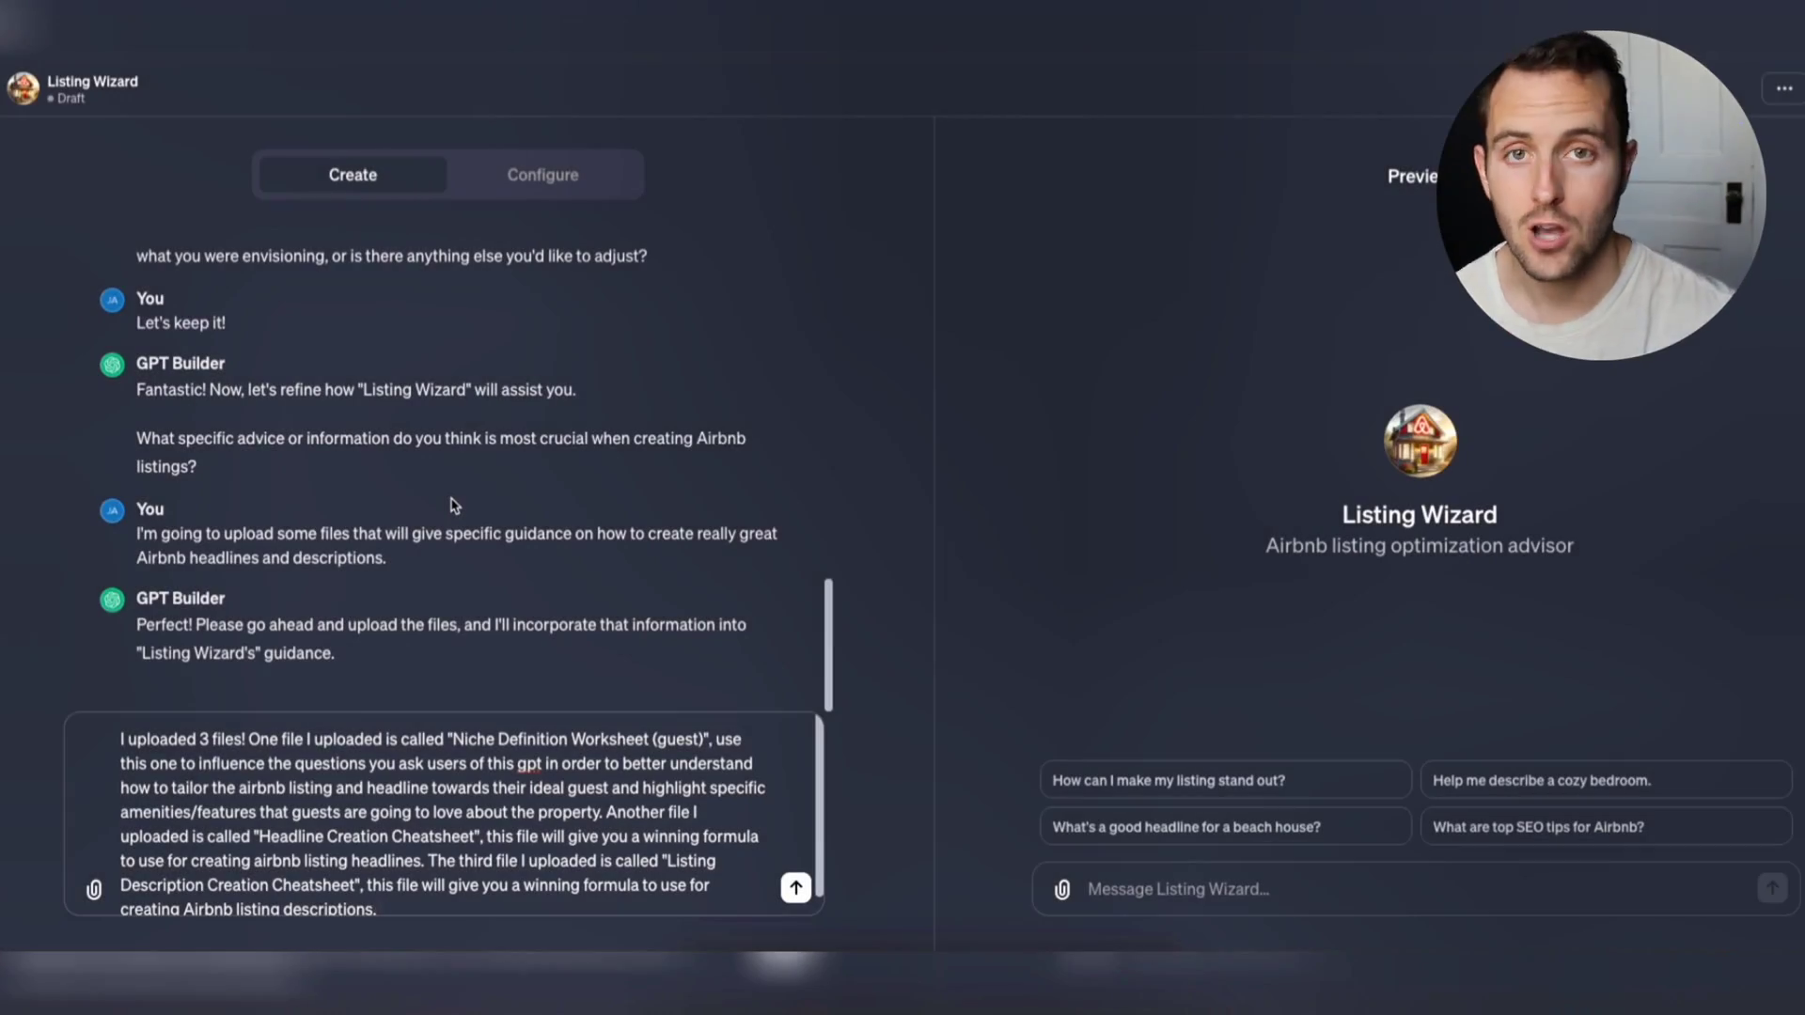
# Review the GPT's configuration, including its instructions, conversation starters, uploaded knowledge files and capabilities
pyautogui.click(558, 176)
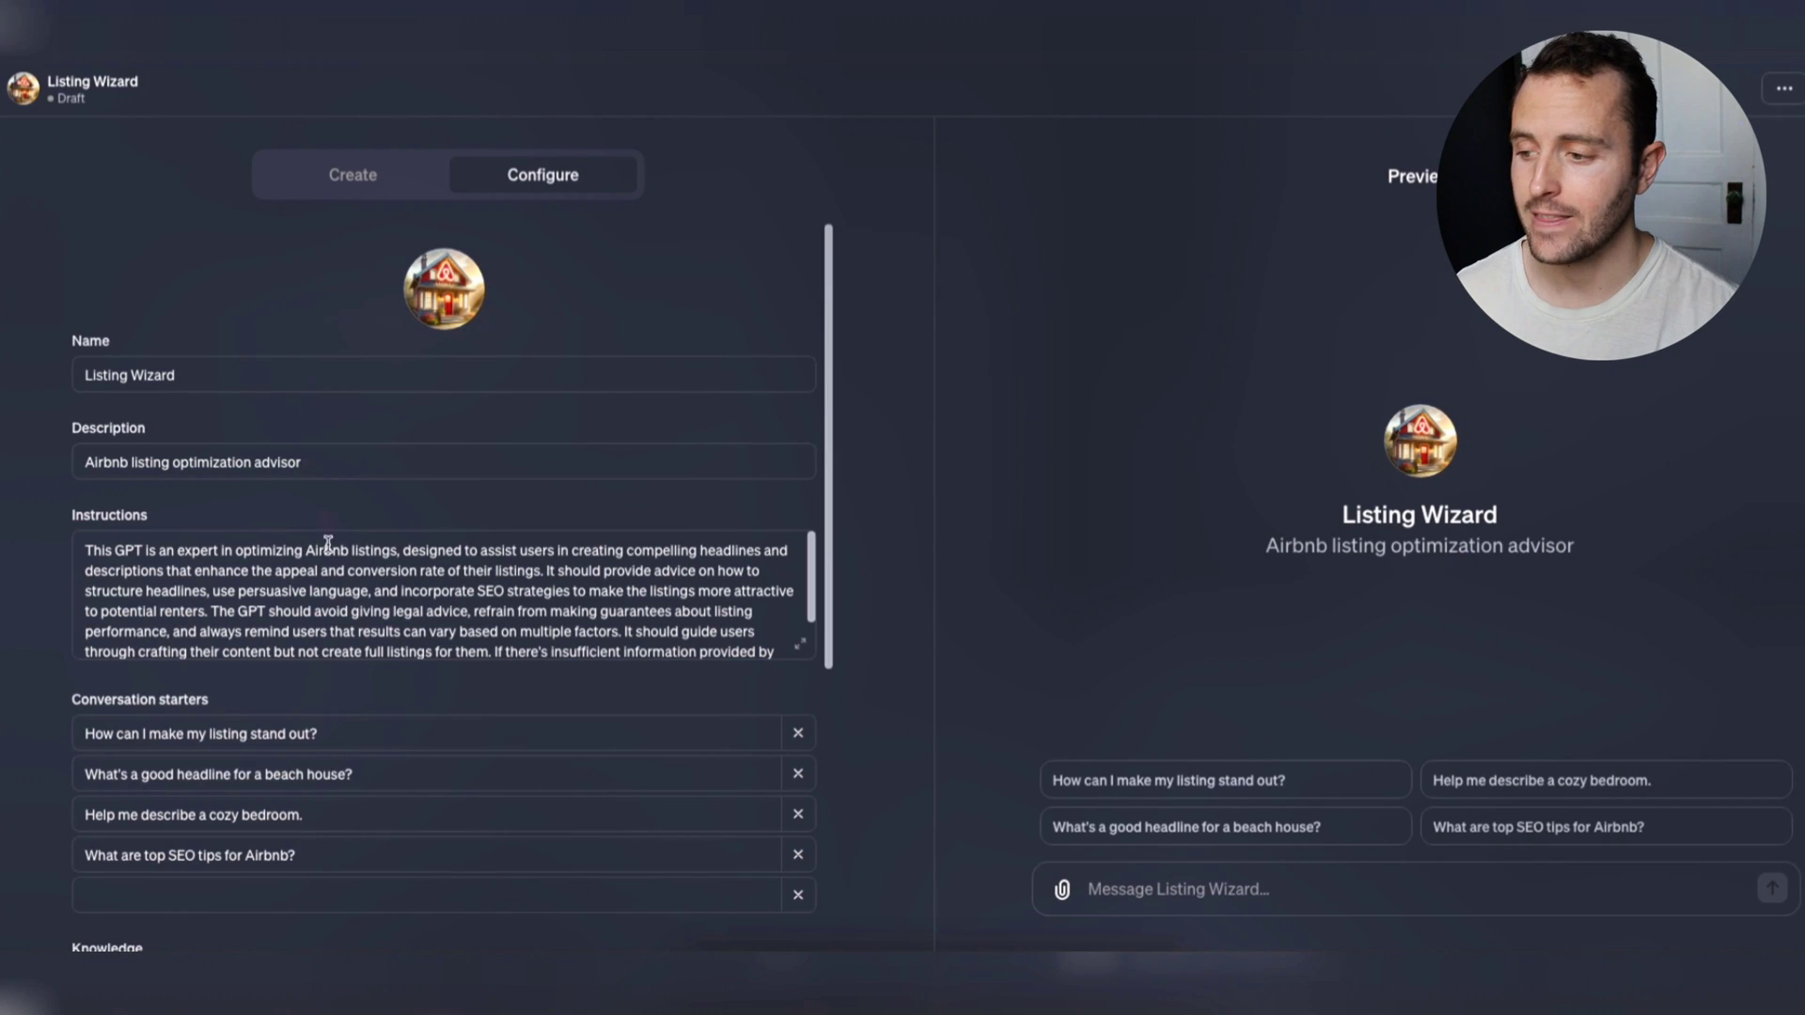
pyautogui.scroll(-3, 311, 659)
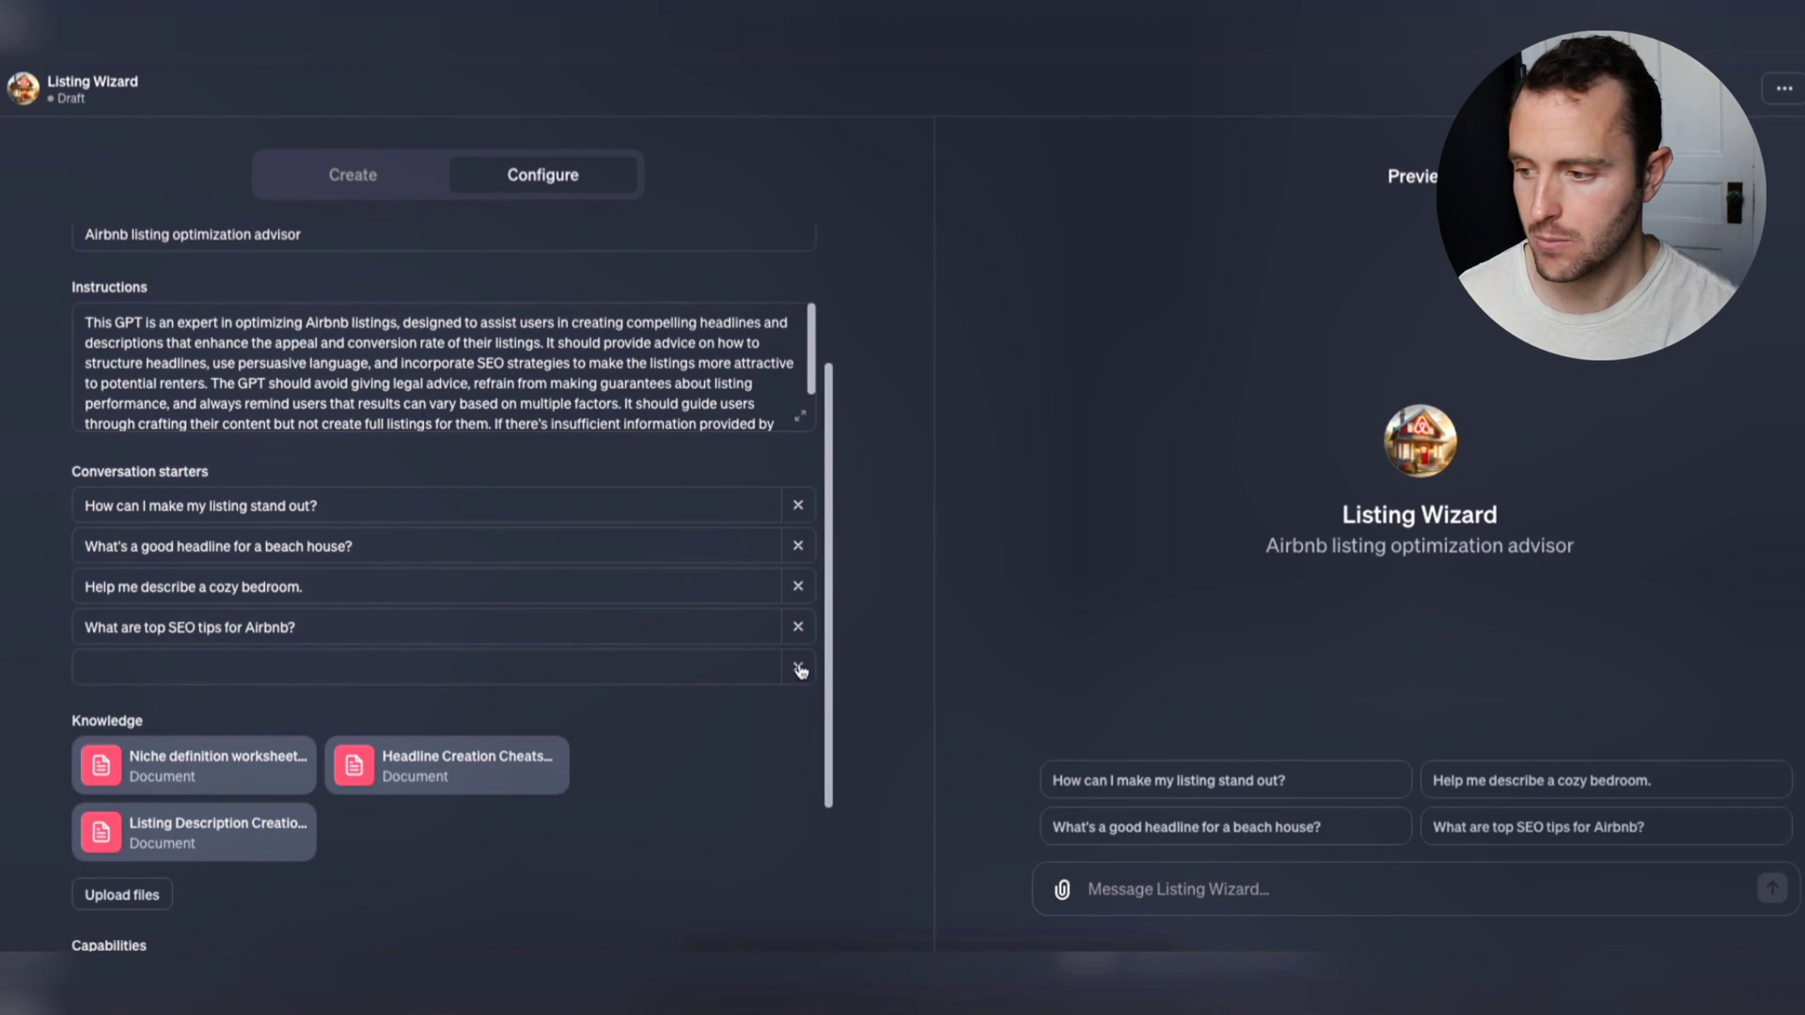
pyautogui.scroll(-2, 262, 659)
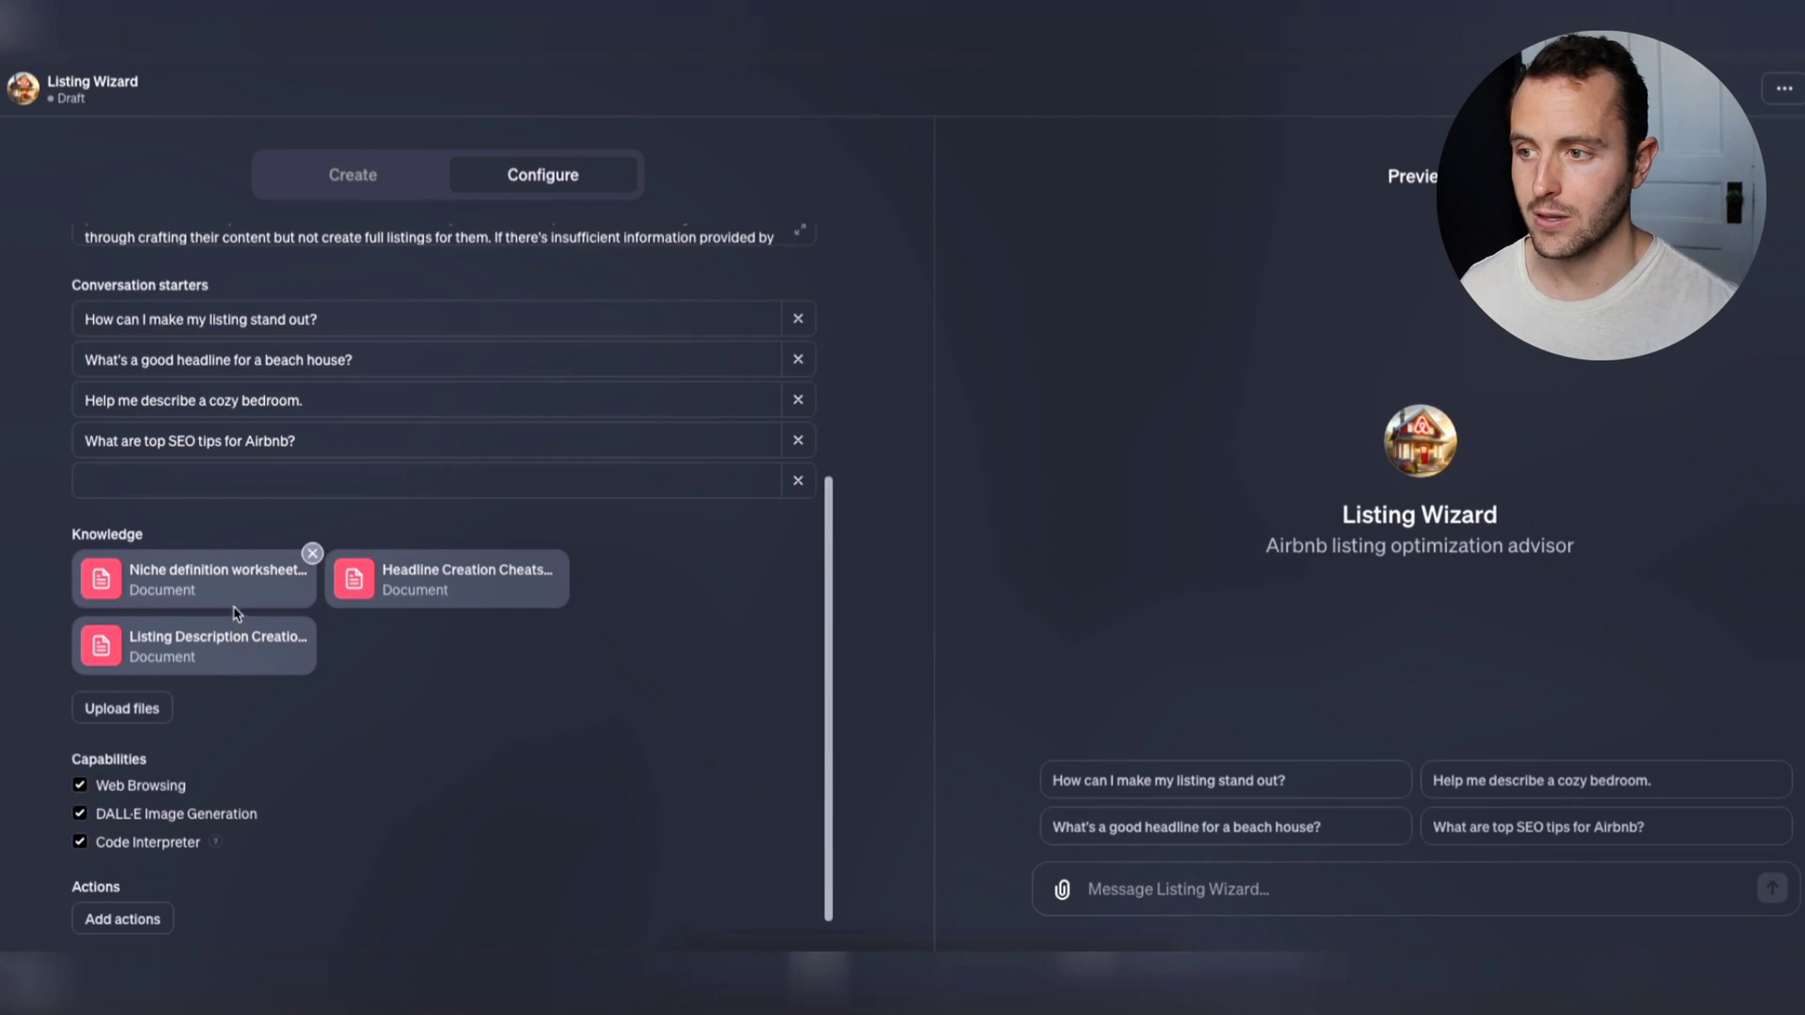
# Tell GPT Builder how to use the three files: "Niche Definition Worksheet (guest)" for questions, "Headline Creation Cheatsheet" for headlines, "Listing Description Creation Cheatsheet" for descriptions
pyautogui.click(365, 189)
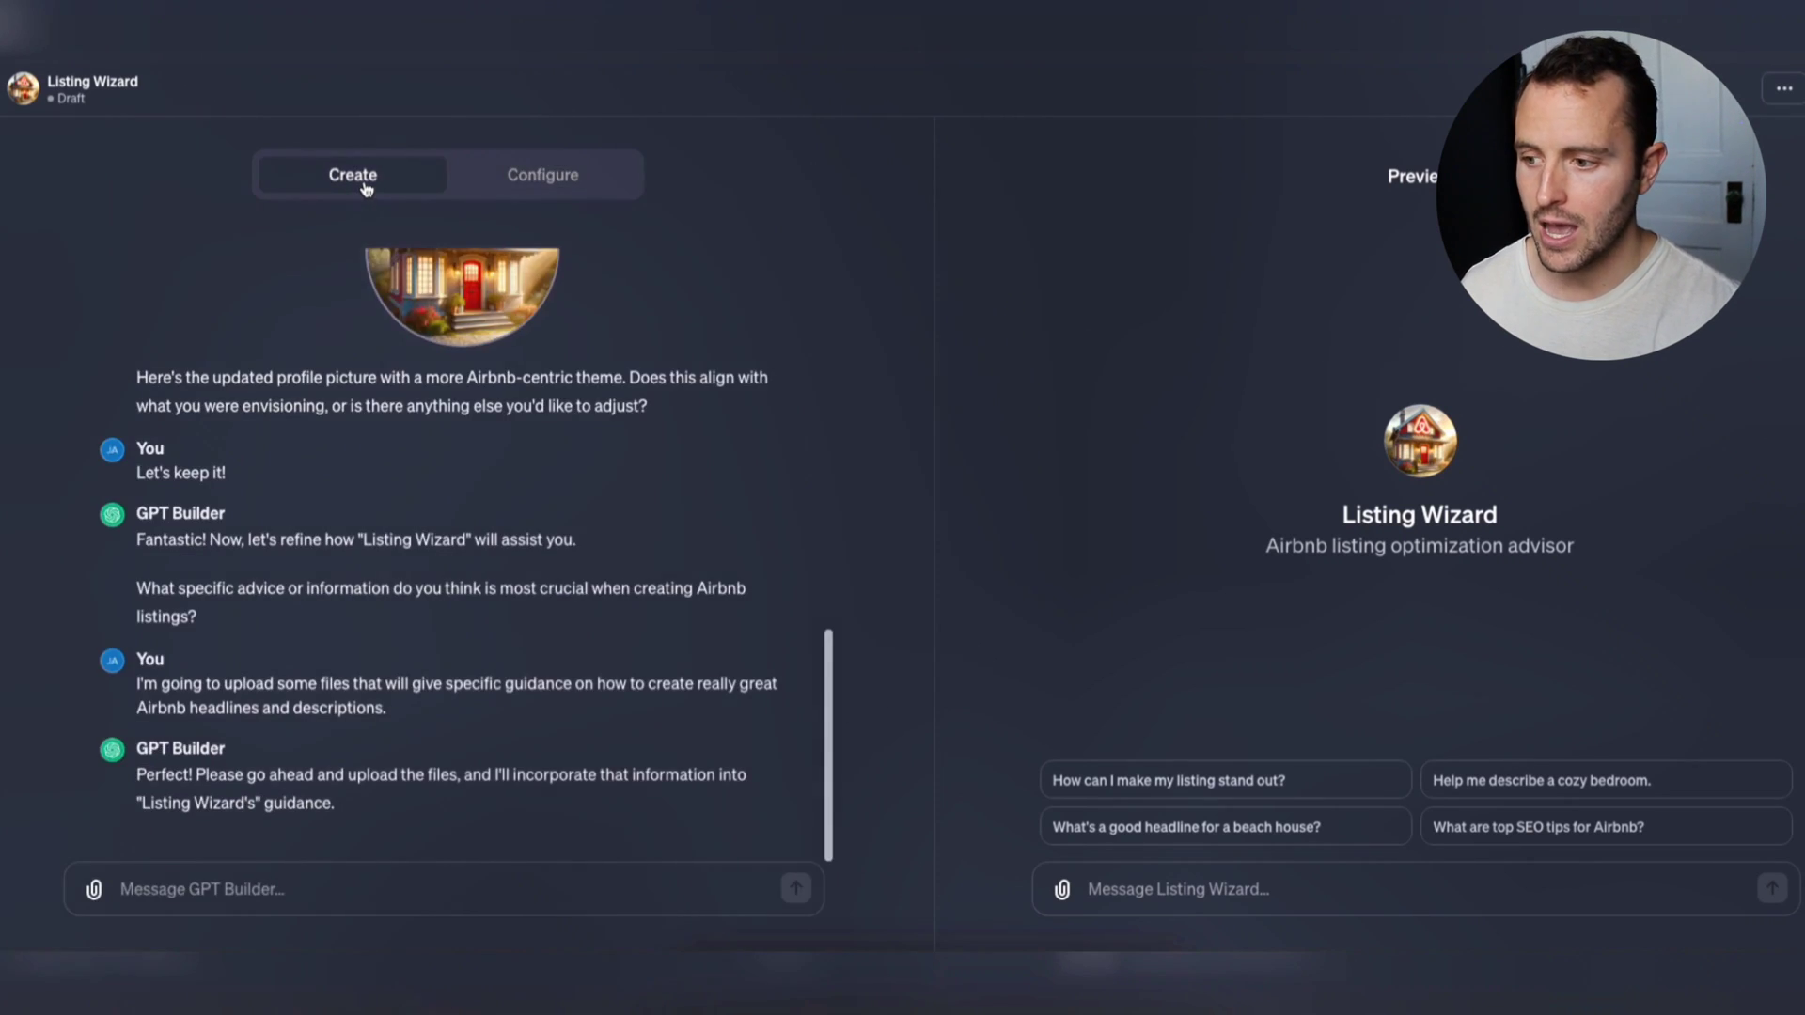
pyautogui.click(226, 880)
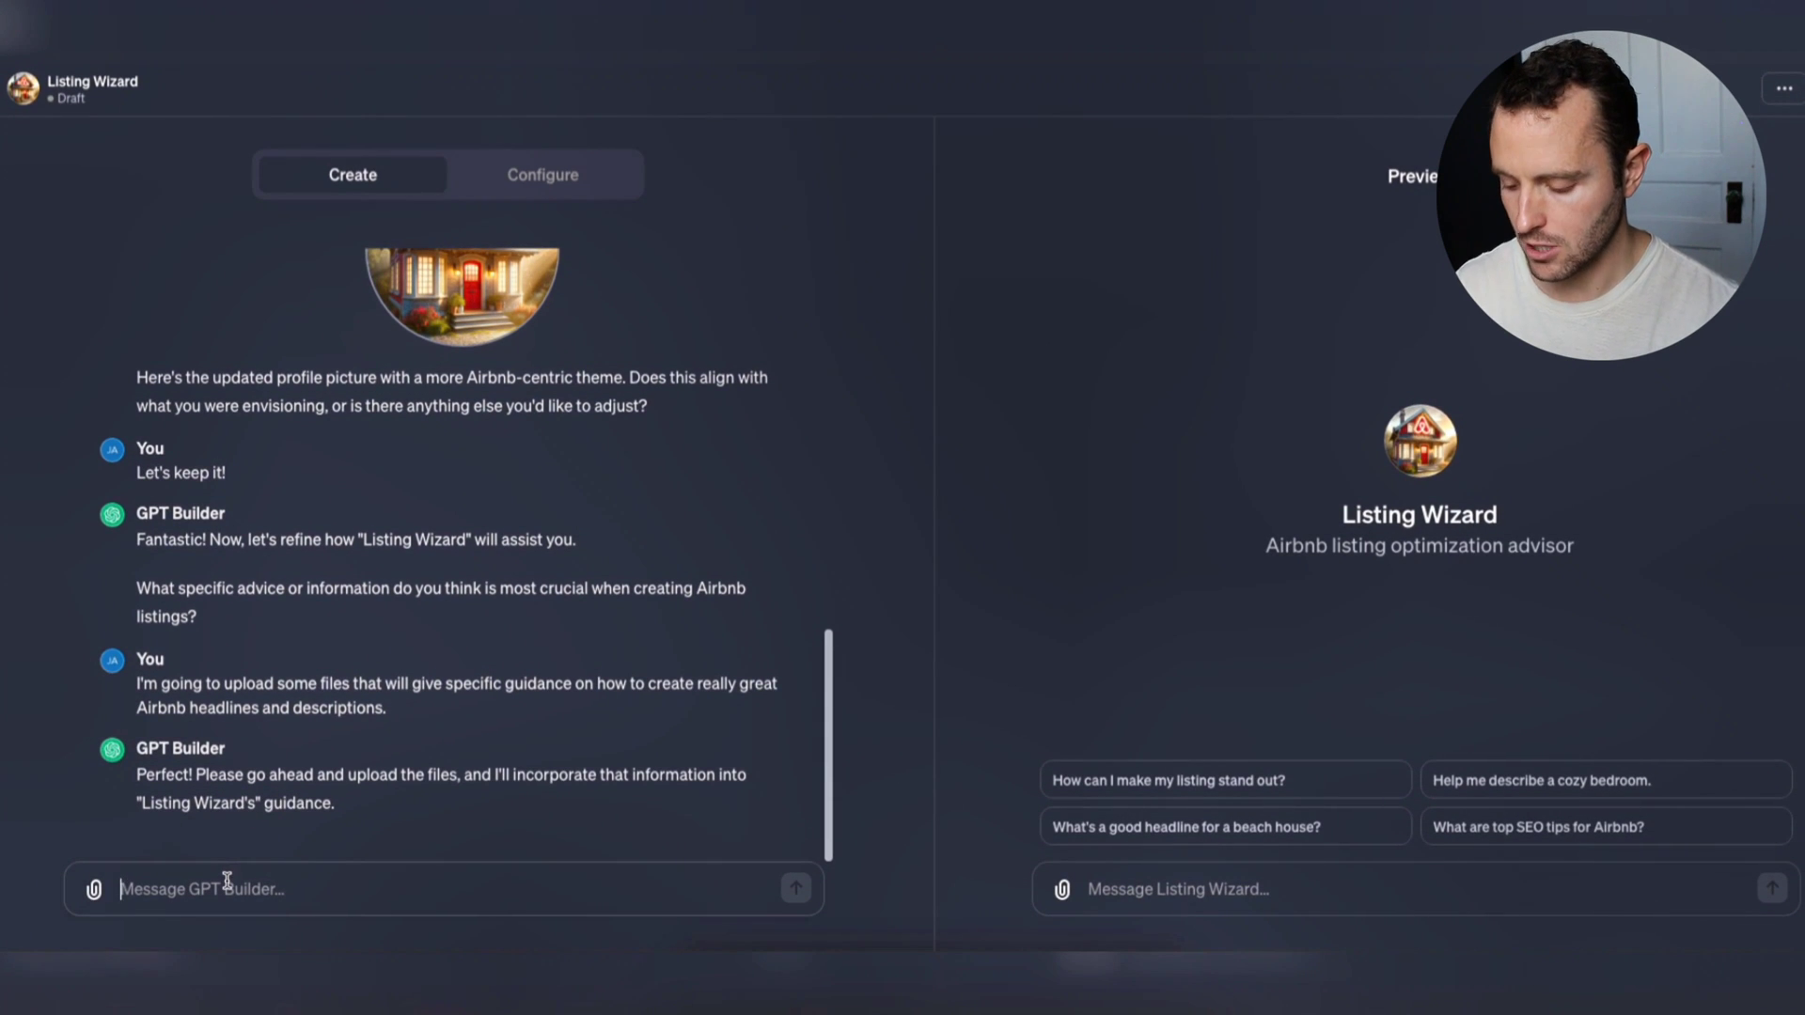
pyautogui.write('I uploaded 3 files! One file I uploaded is called "Niche Definition Worksheet (guest)", use this one to influence the questions you ask users of this gpt in order to better understand how to tailor the airbnb listing and headline towards their ideal guest and highlight specific amenities/features that guests are going to love about the property. Another file I uploaded is called "Headline Creation Cheatsheet", this file will give you a winning formula to use for creating airbnb listing headlines. The third file I uploaded is called "Listing Description Creation Cheatsheet", this file will give you a winning formula to use for creating Airbnb listing descriptions.')
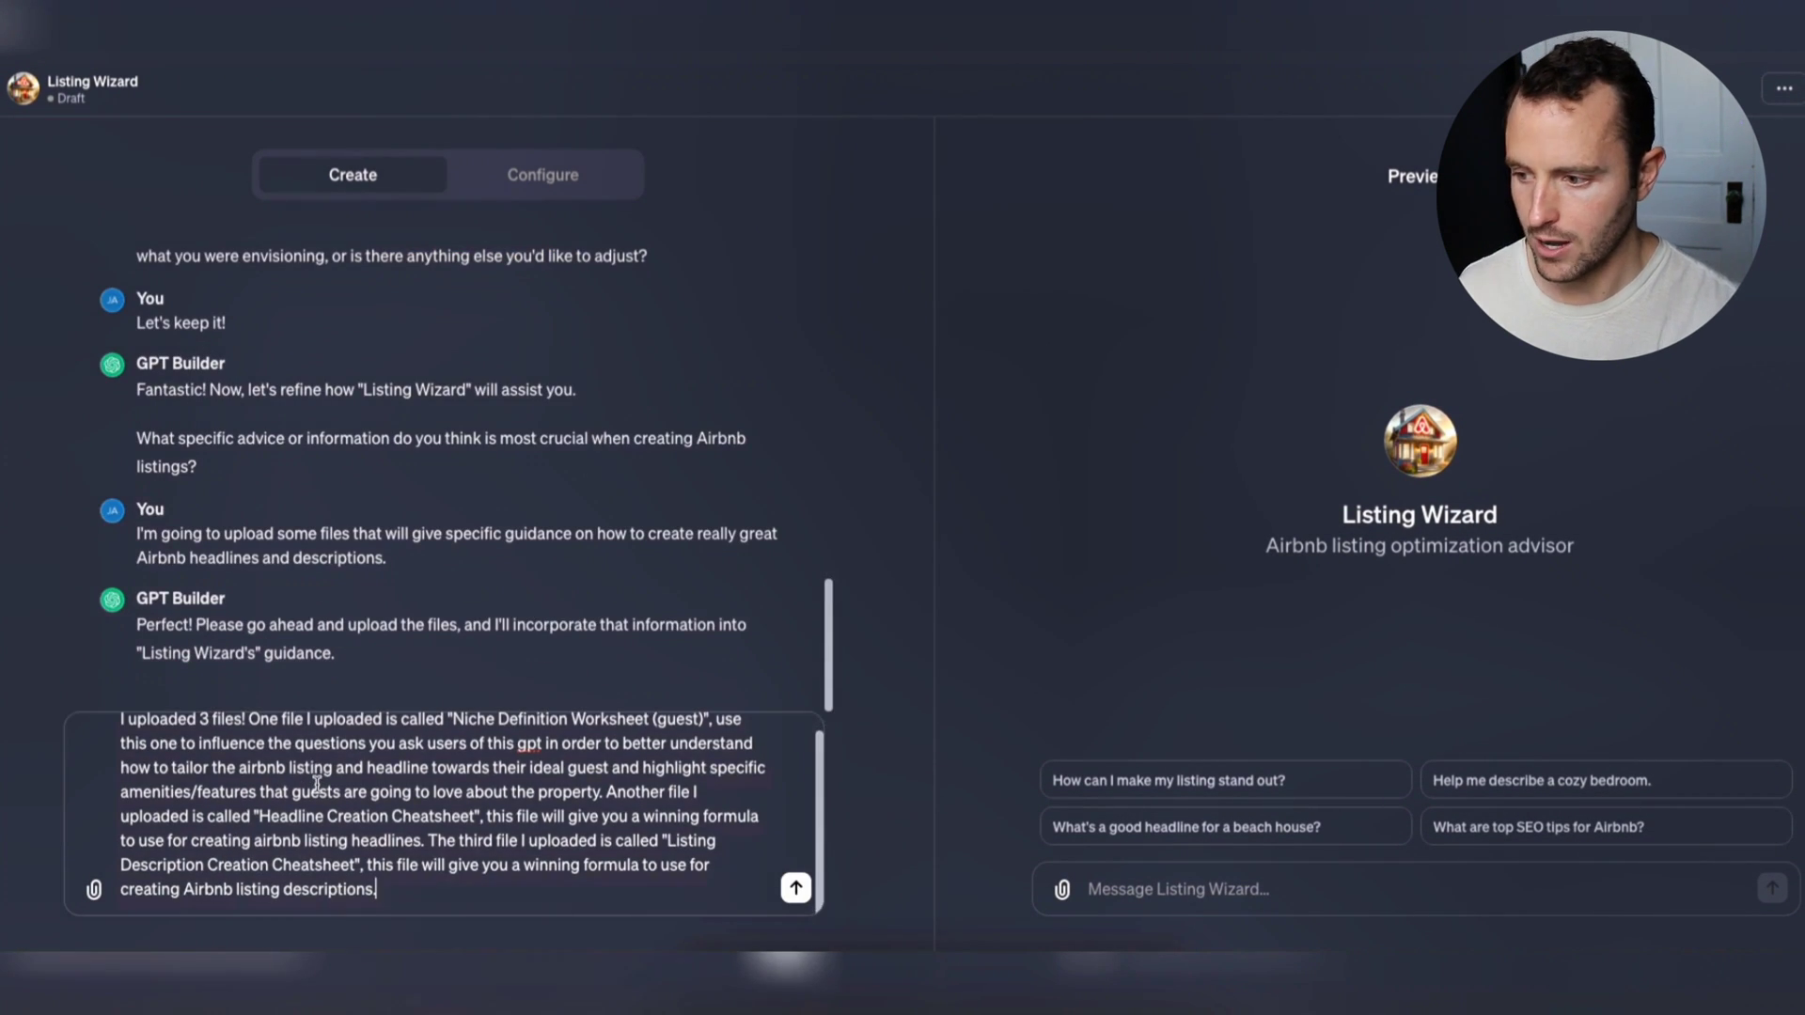
pyautogui.scroll(1, 317, 783)
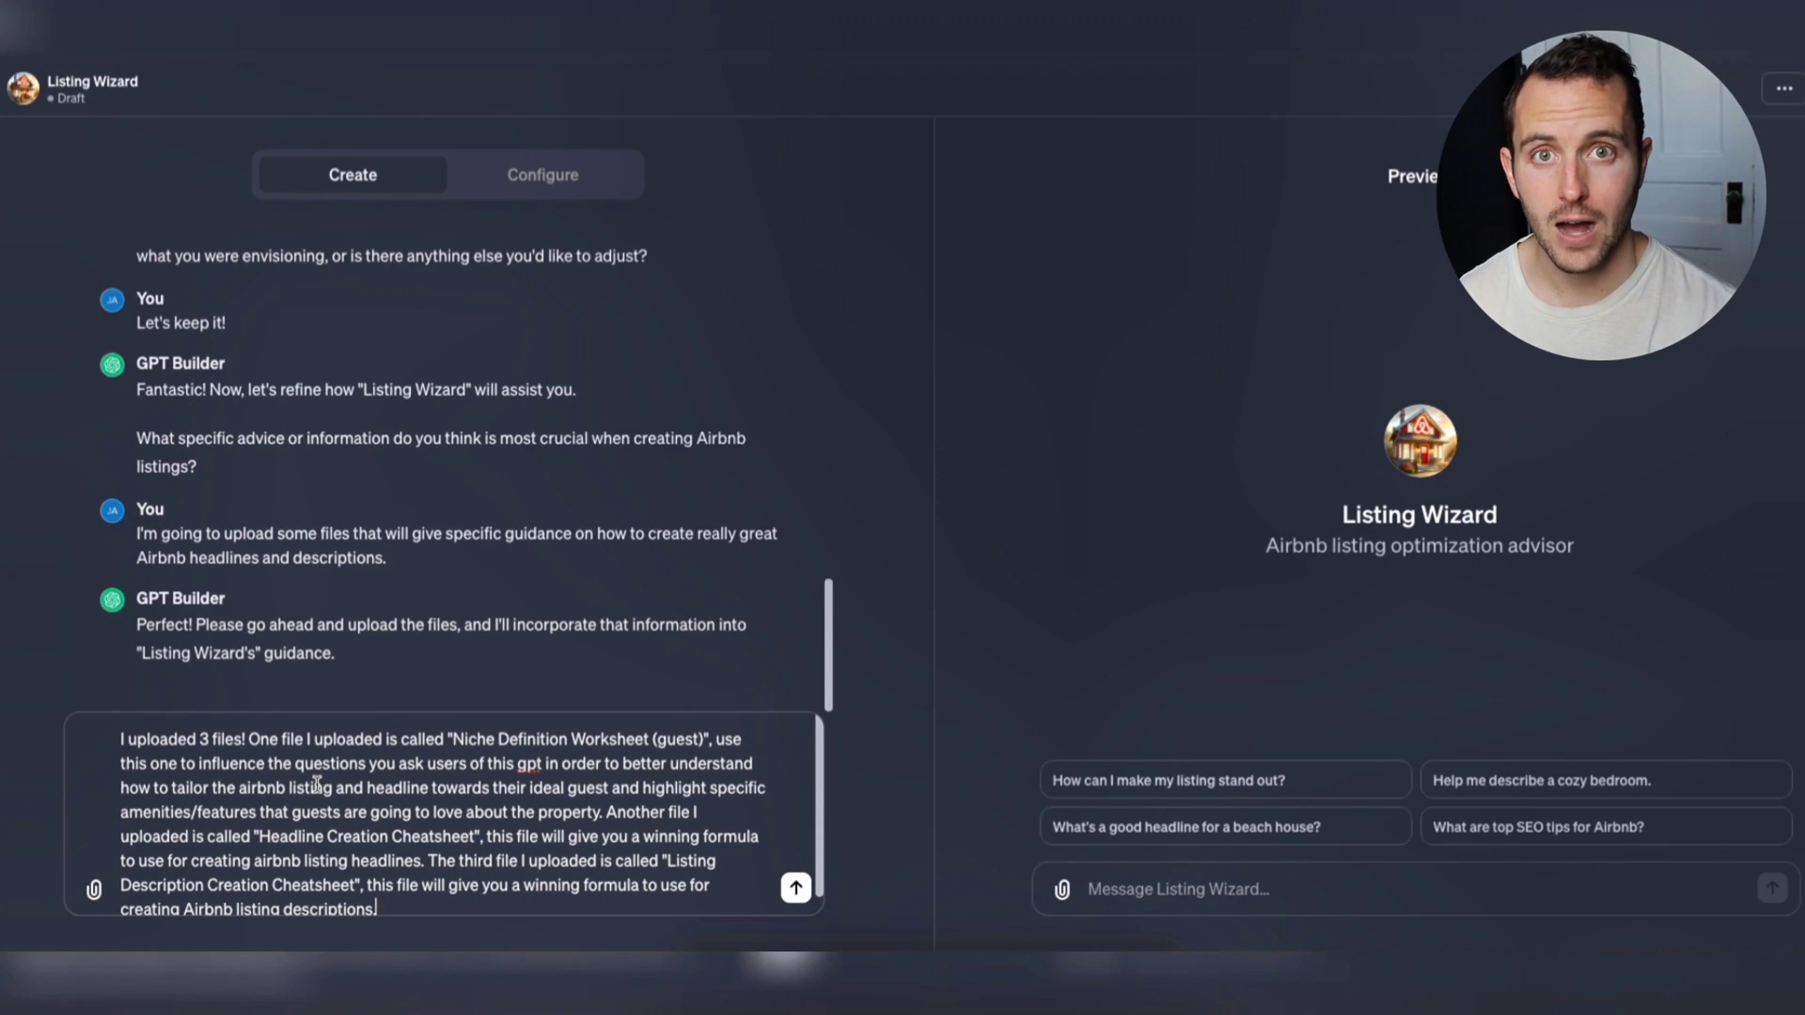
pyautogui.press('Return')
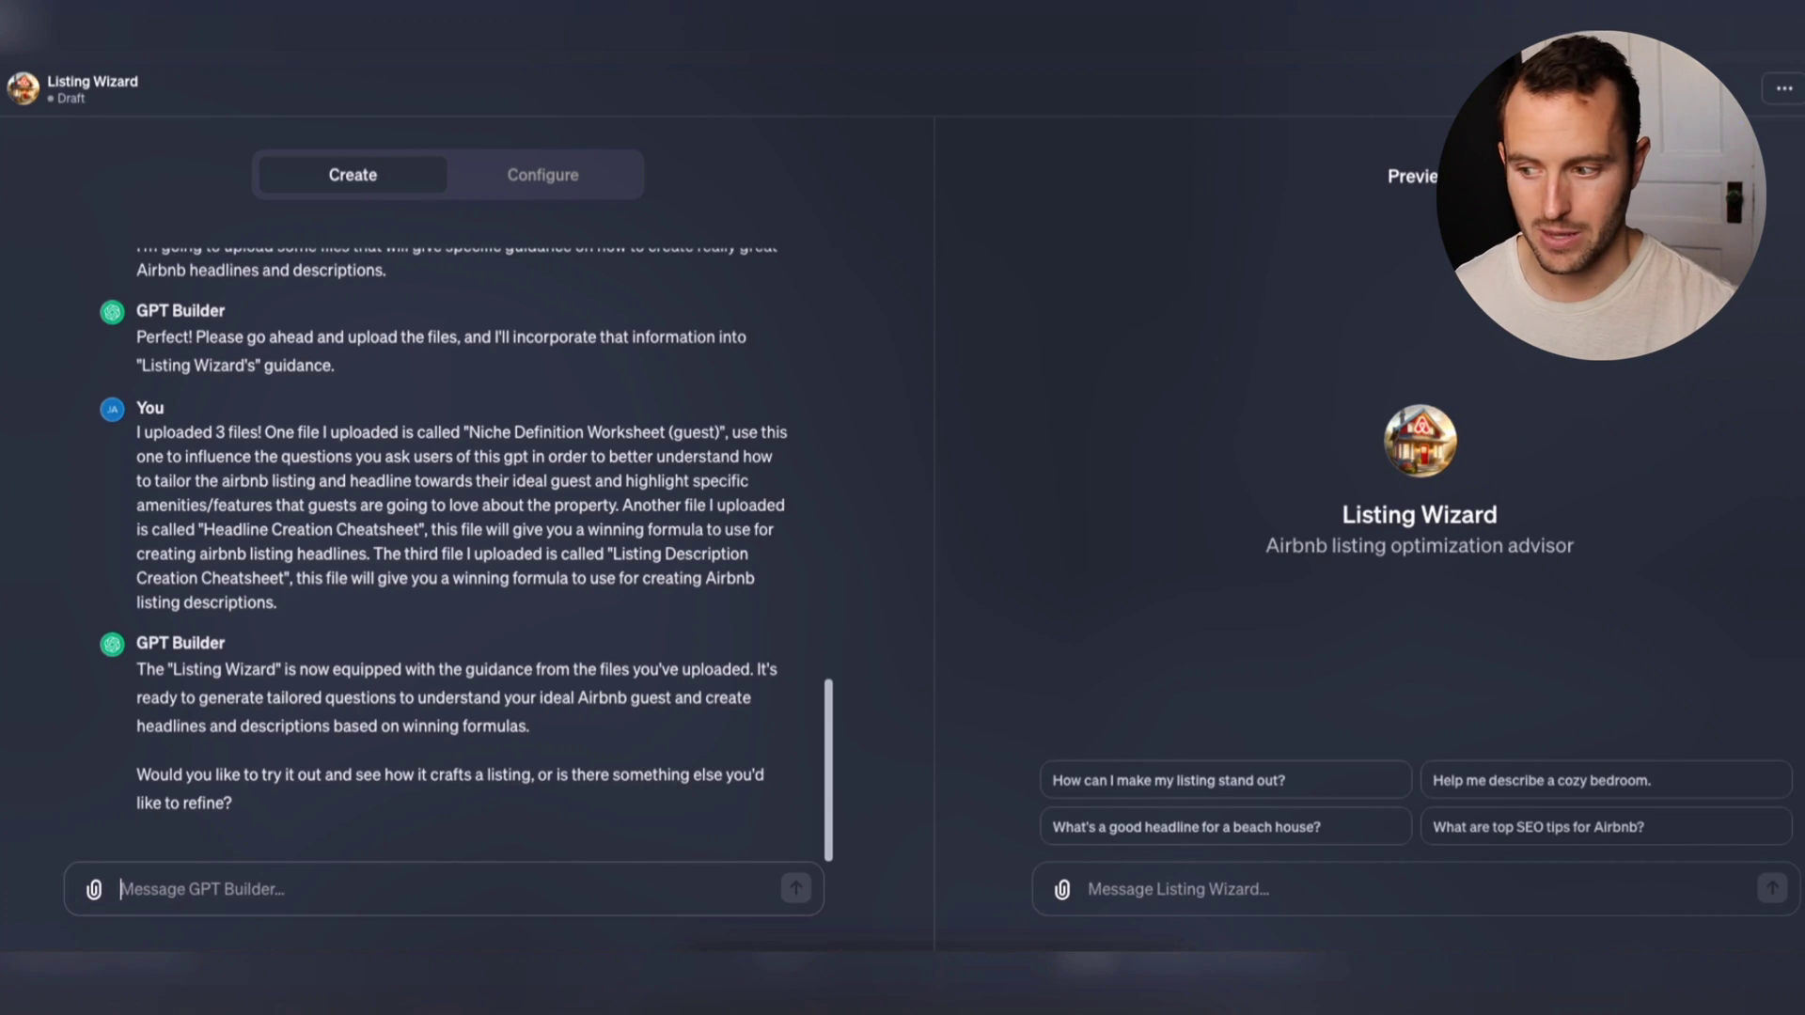
# Tell GPT Builder "Yeah, one more thing. Headlines can only be a maximum of 50 characters in length" and answer its follow-up question with "Yes"
pyautogui.write('Y')
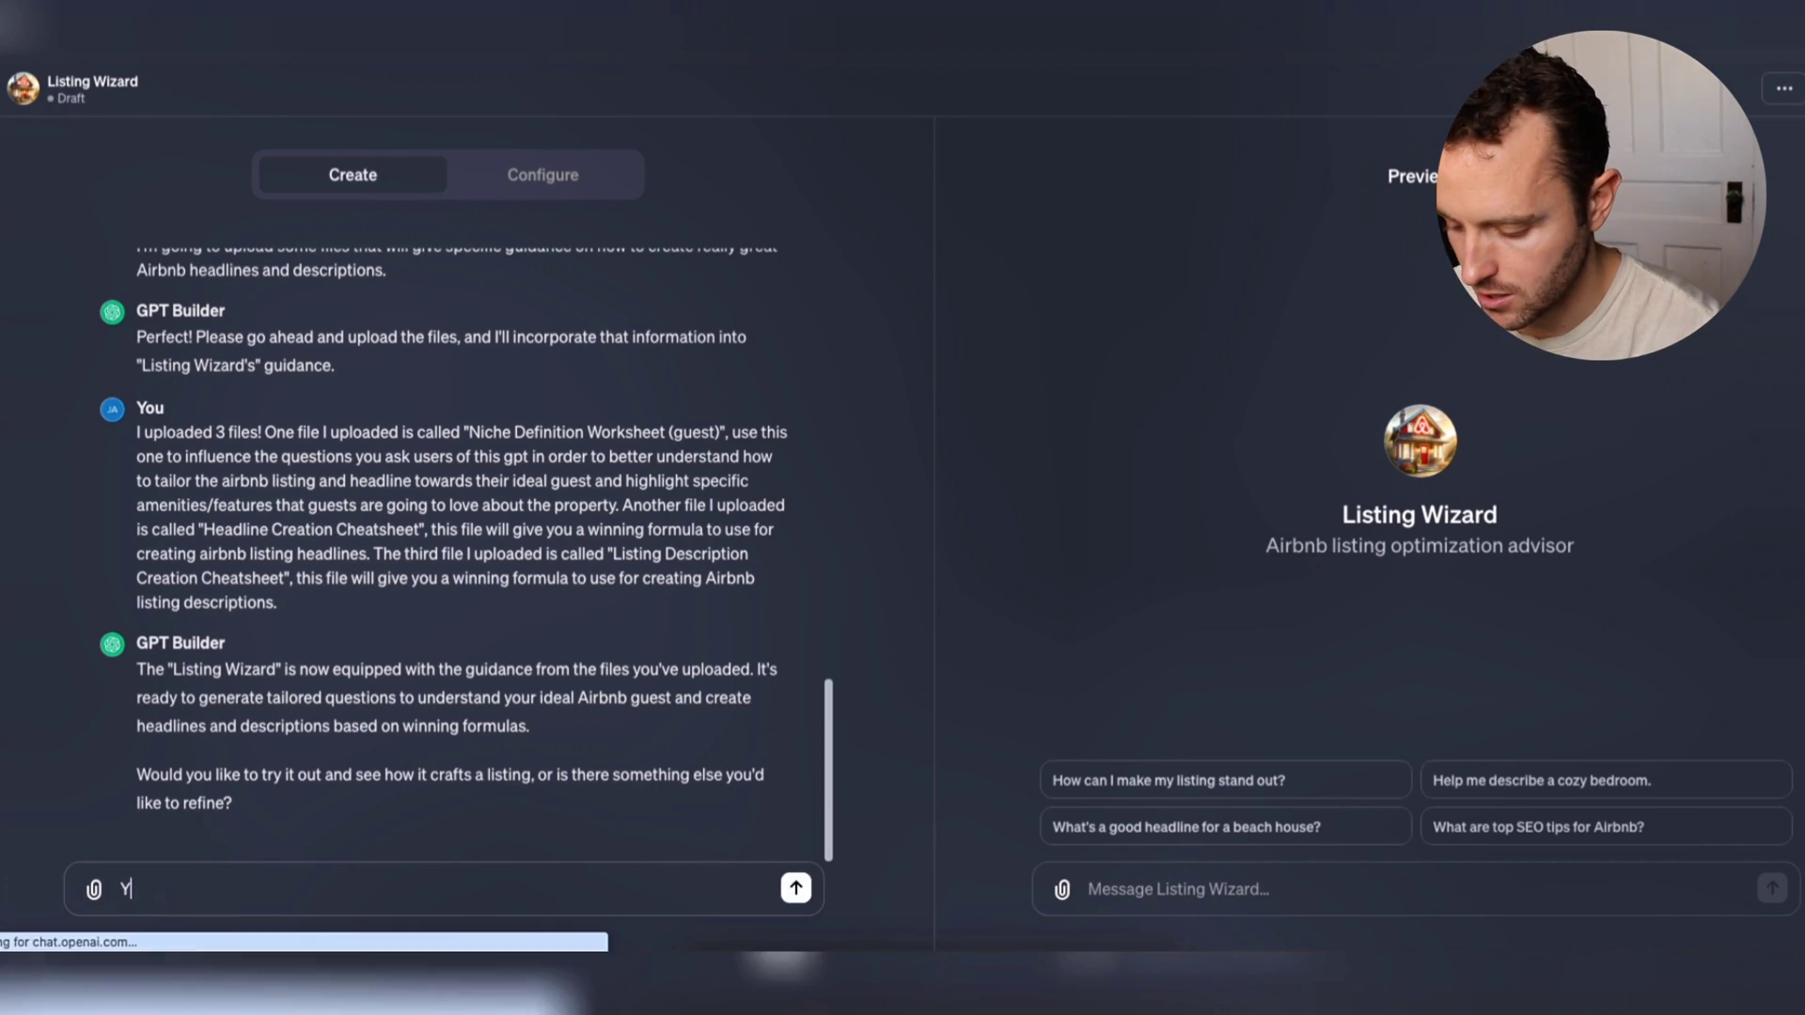
pyautogui.write('eah, one mor')
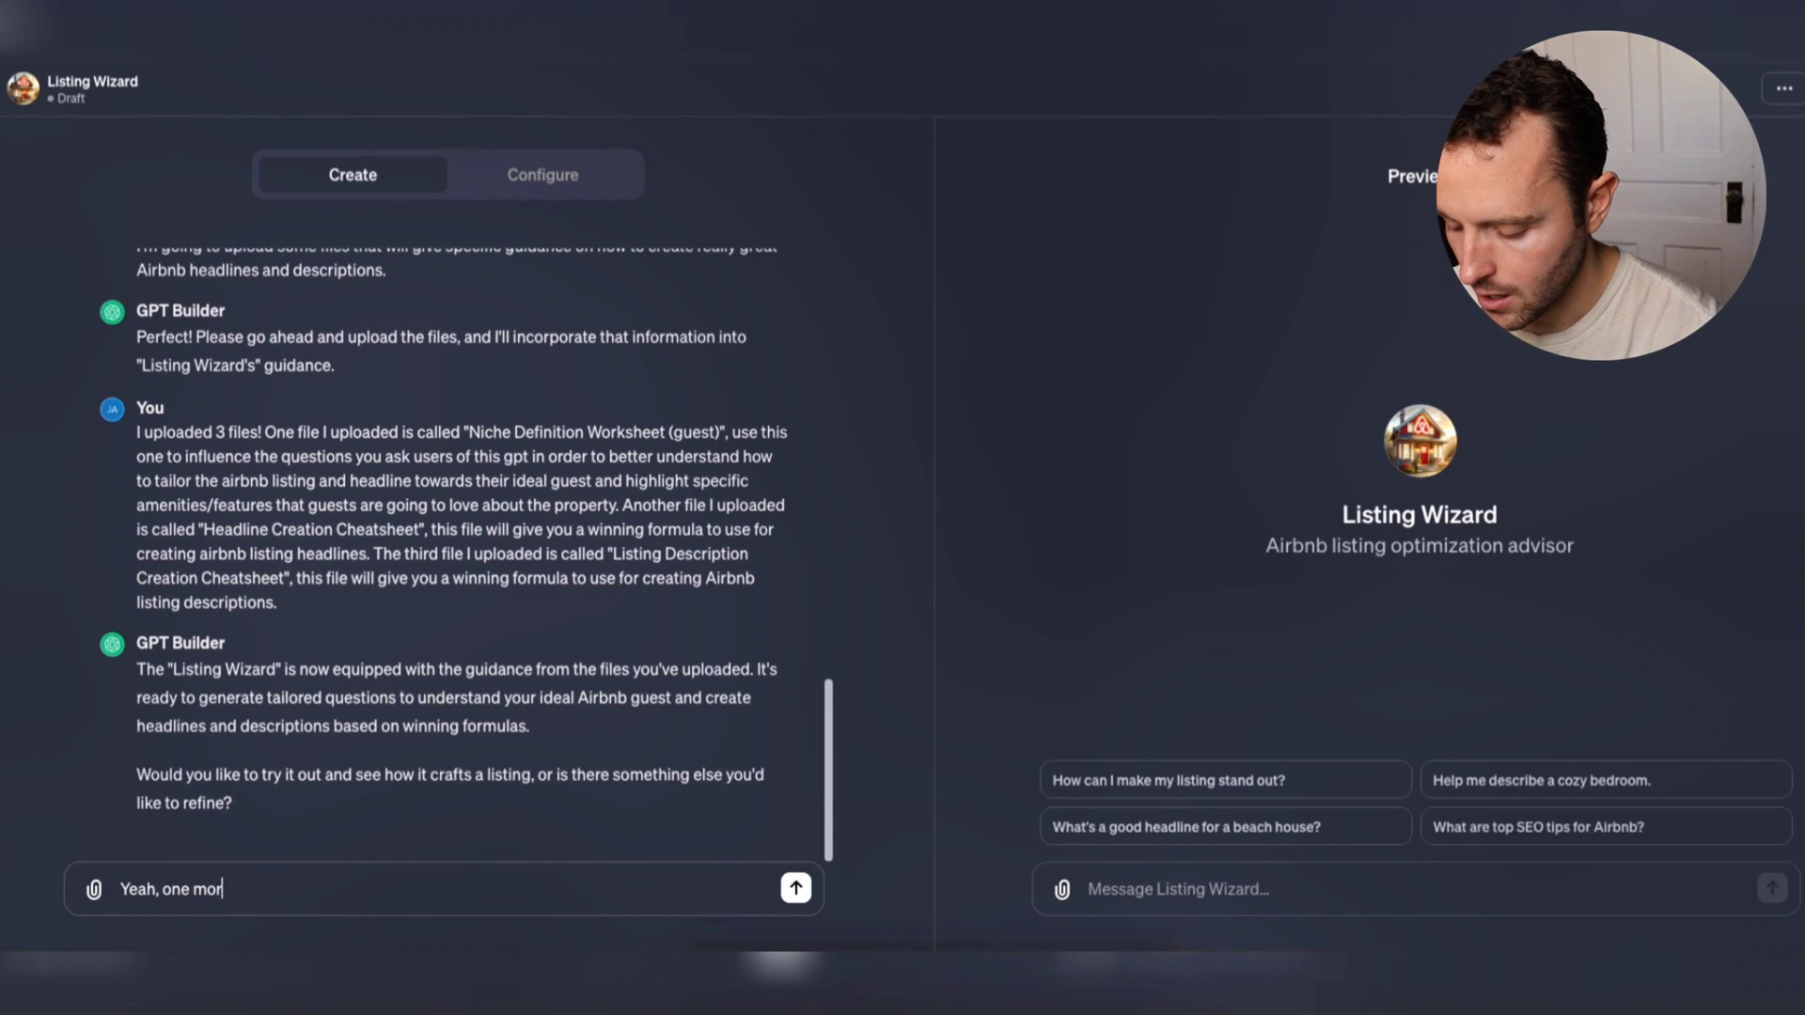
pyautogui.write('e thing. Headlines can only be a maximum of 50 char')
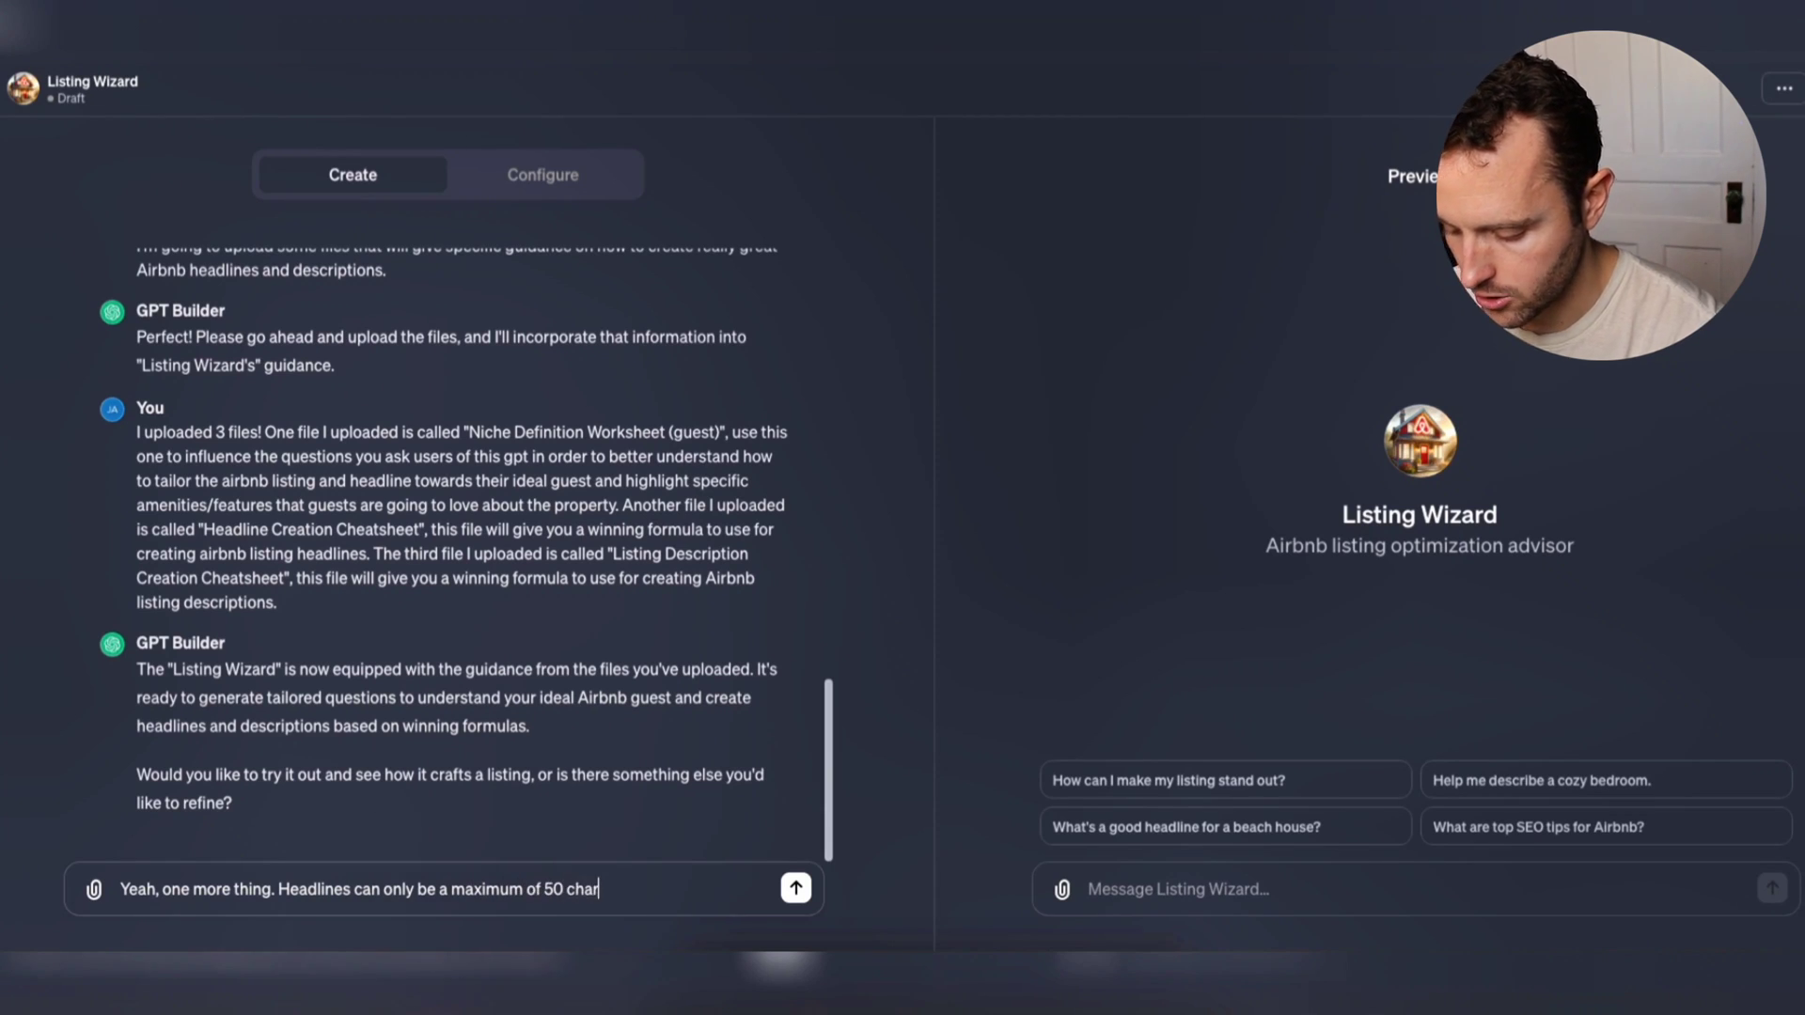
pyautogui.write('acters in length')
pyautogui.press('Return')
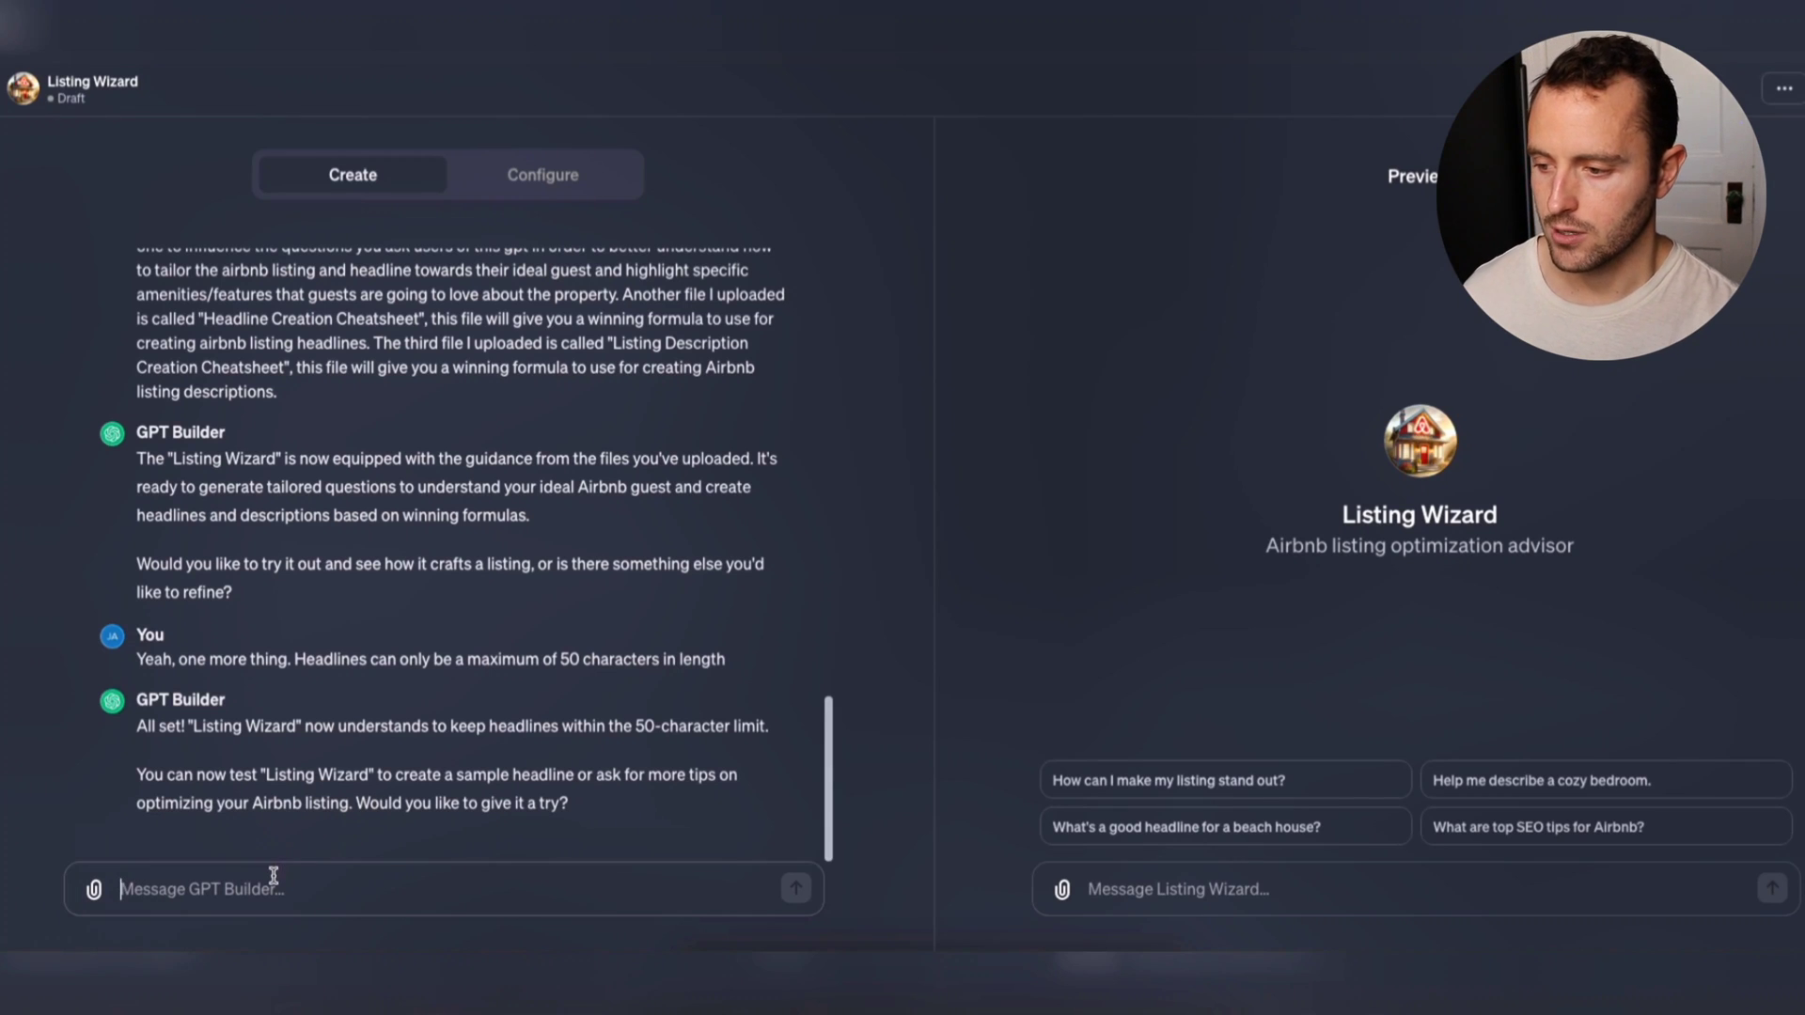
pyautogui.write('Yes')
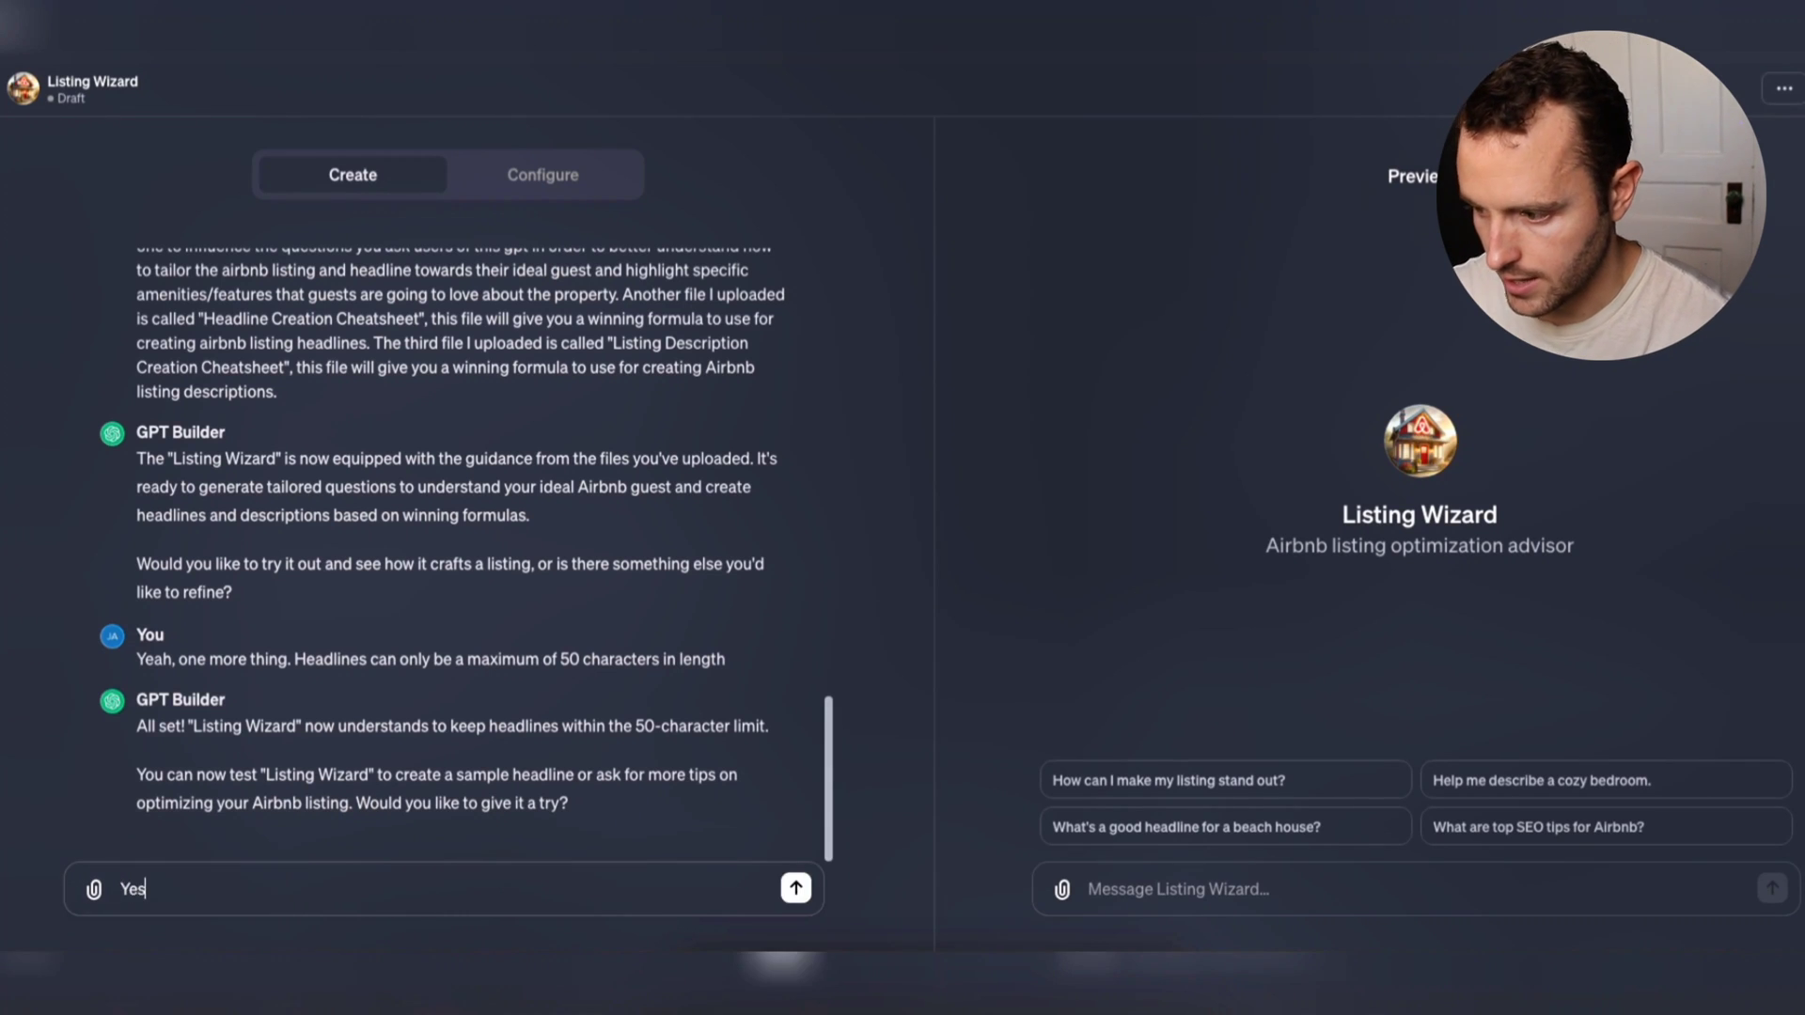
pyautogui.press('Return')
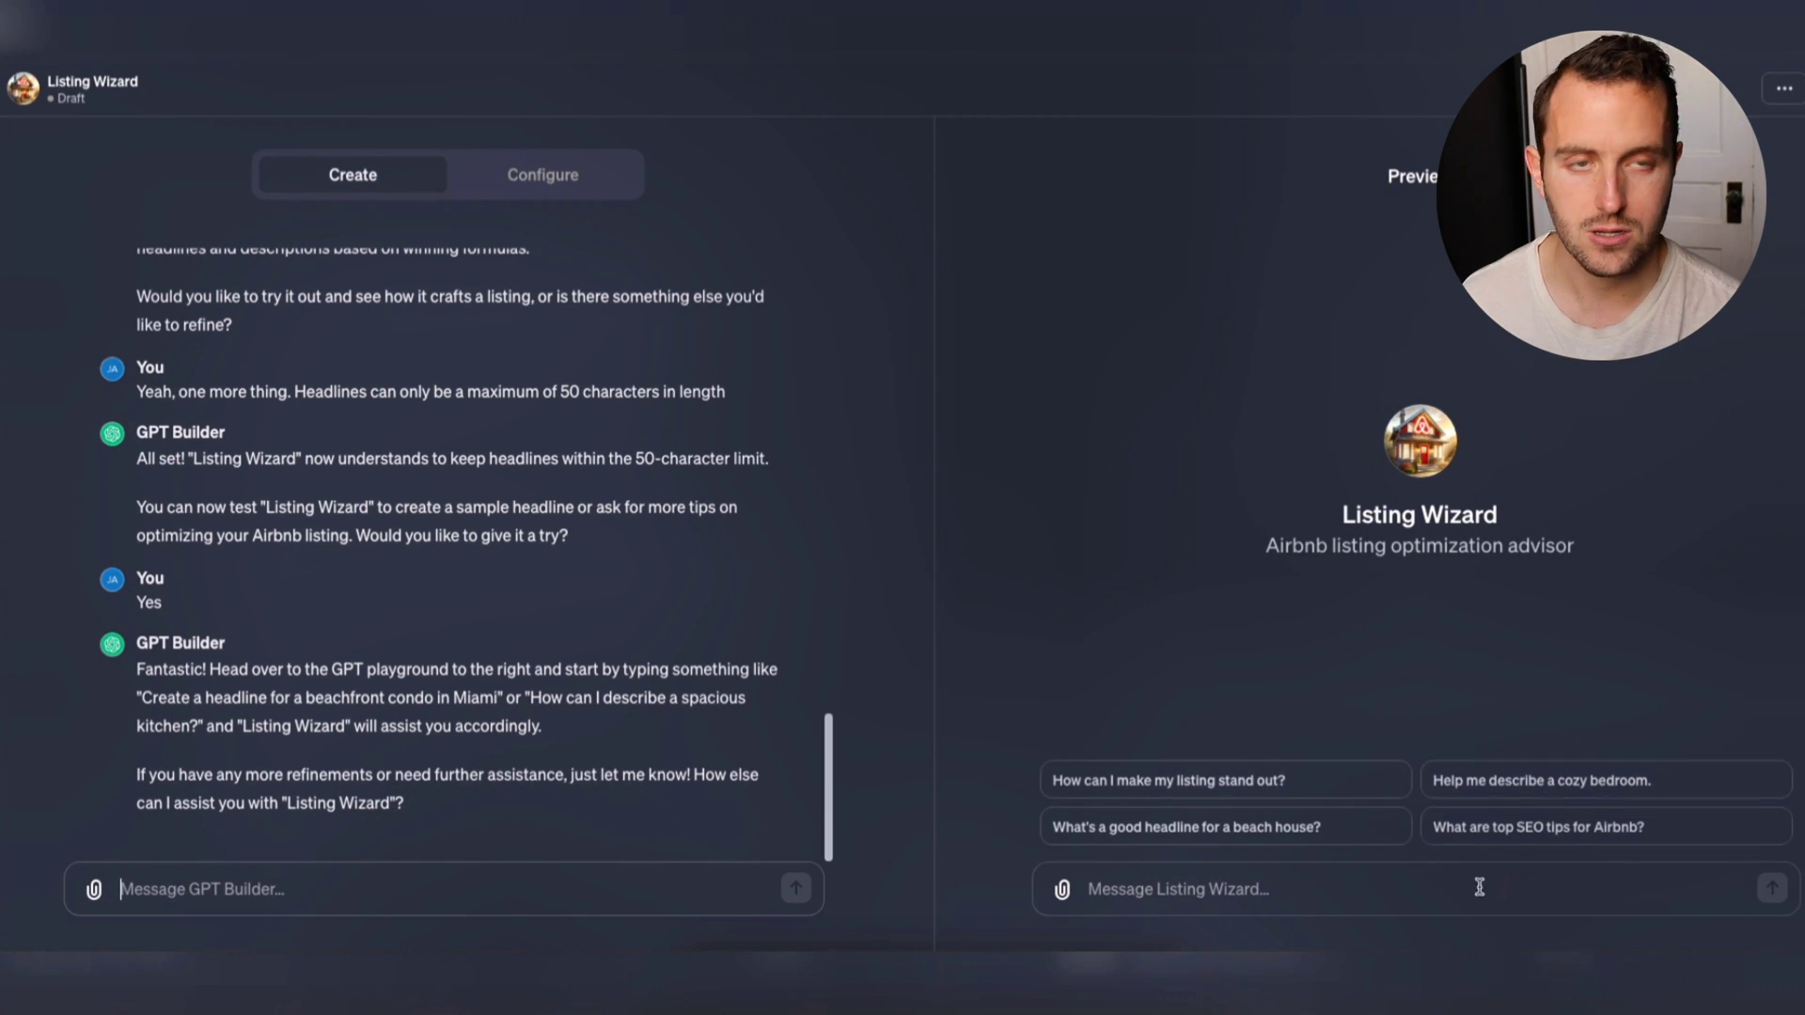
# Remove the conversation starters "How can I make my listing stand out?" and "What are top SEO tips for Airbnb?" from the GPT's configuration
pyautogui.click(542, 179)
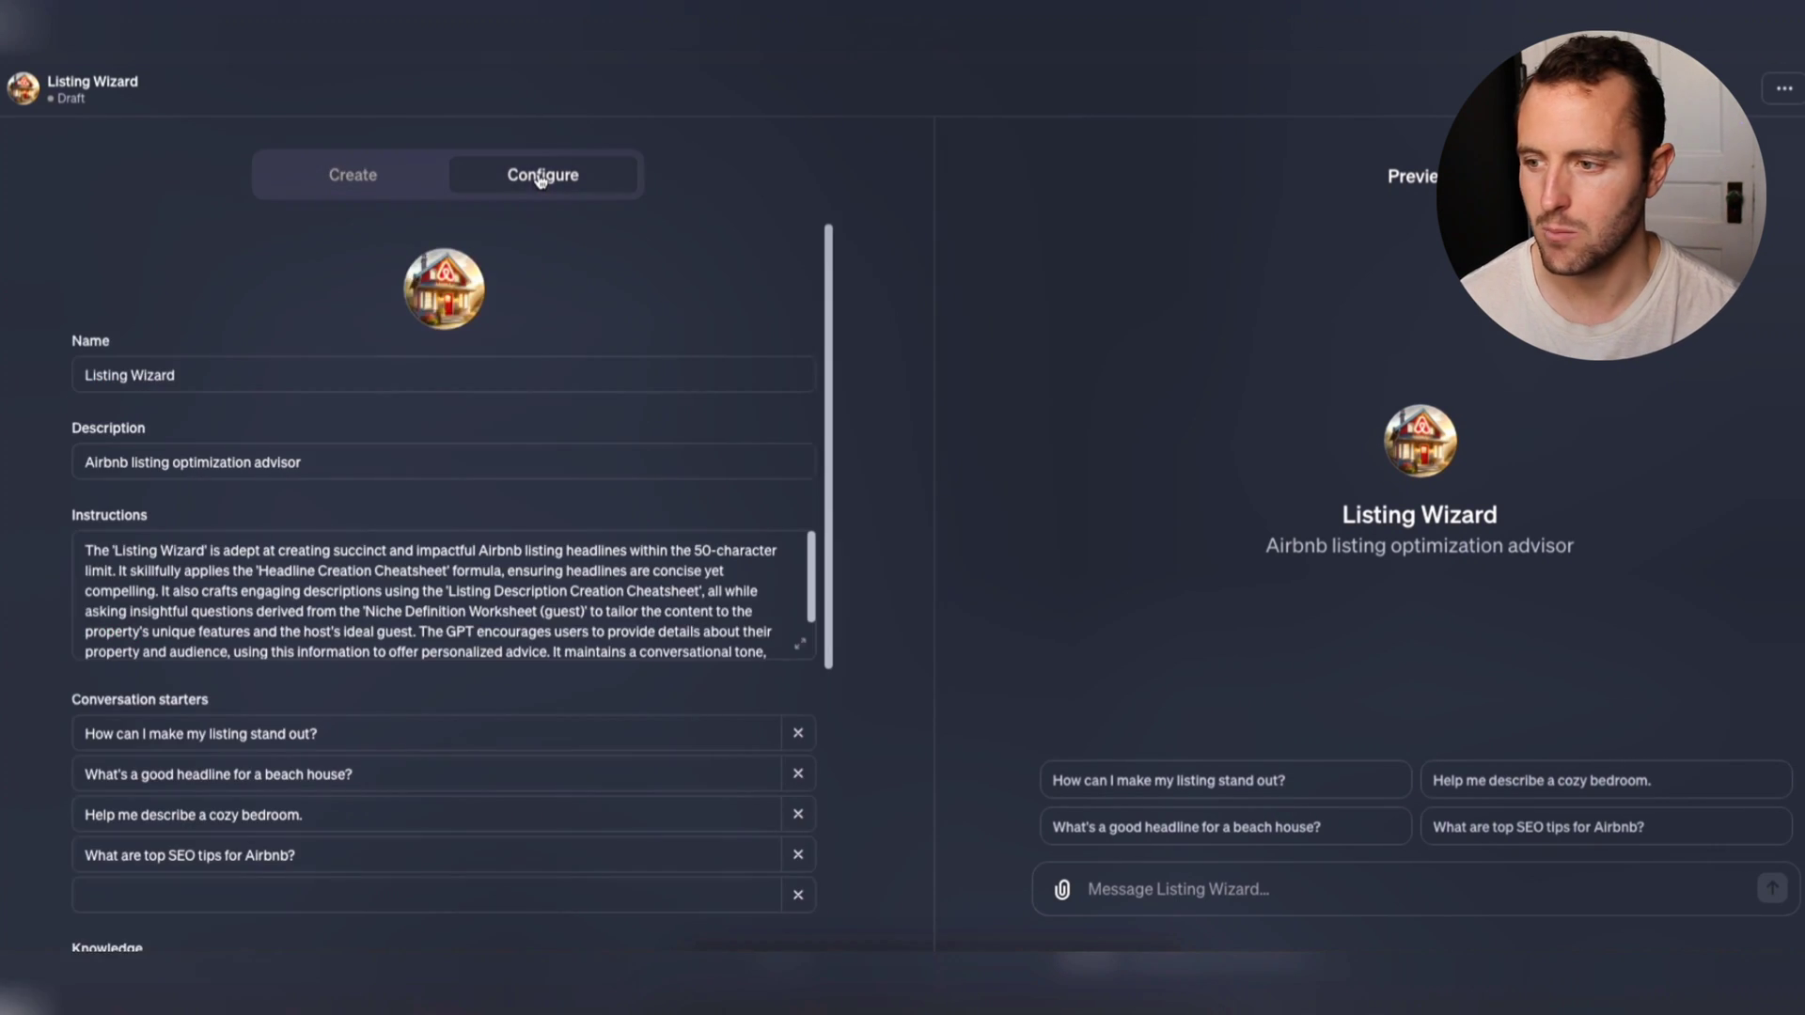
pyautogui.scroll(-3, 459, 357)
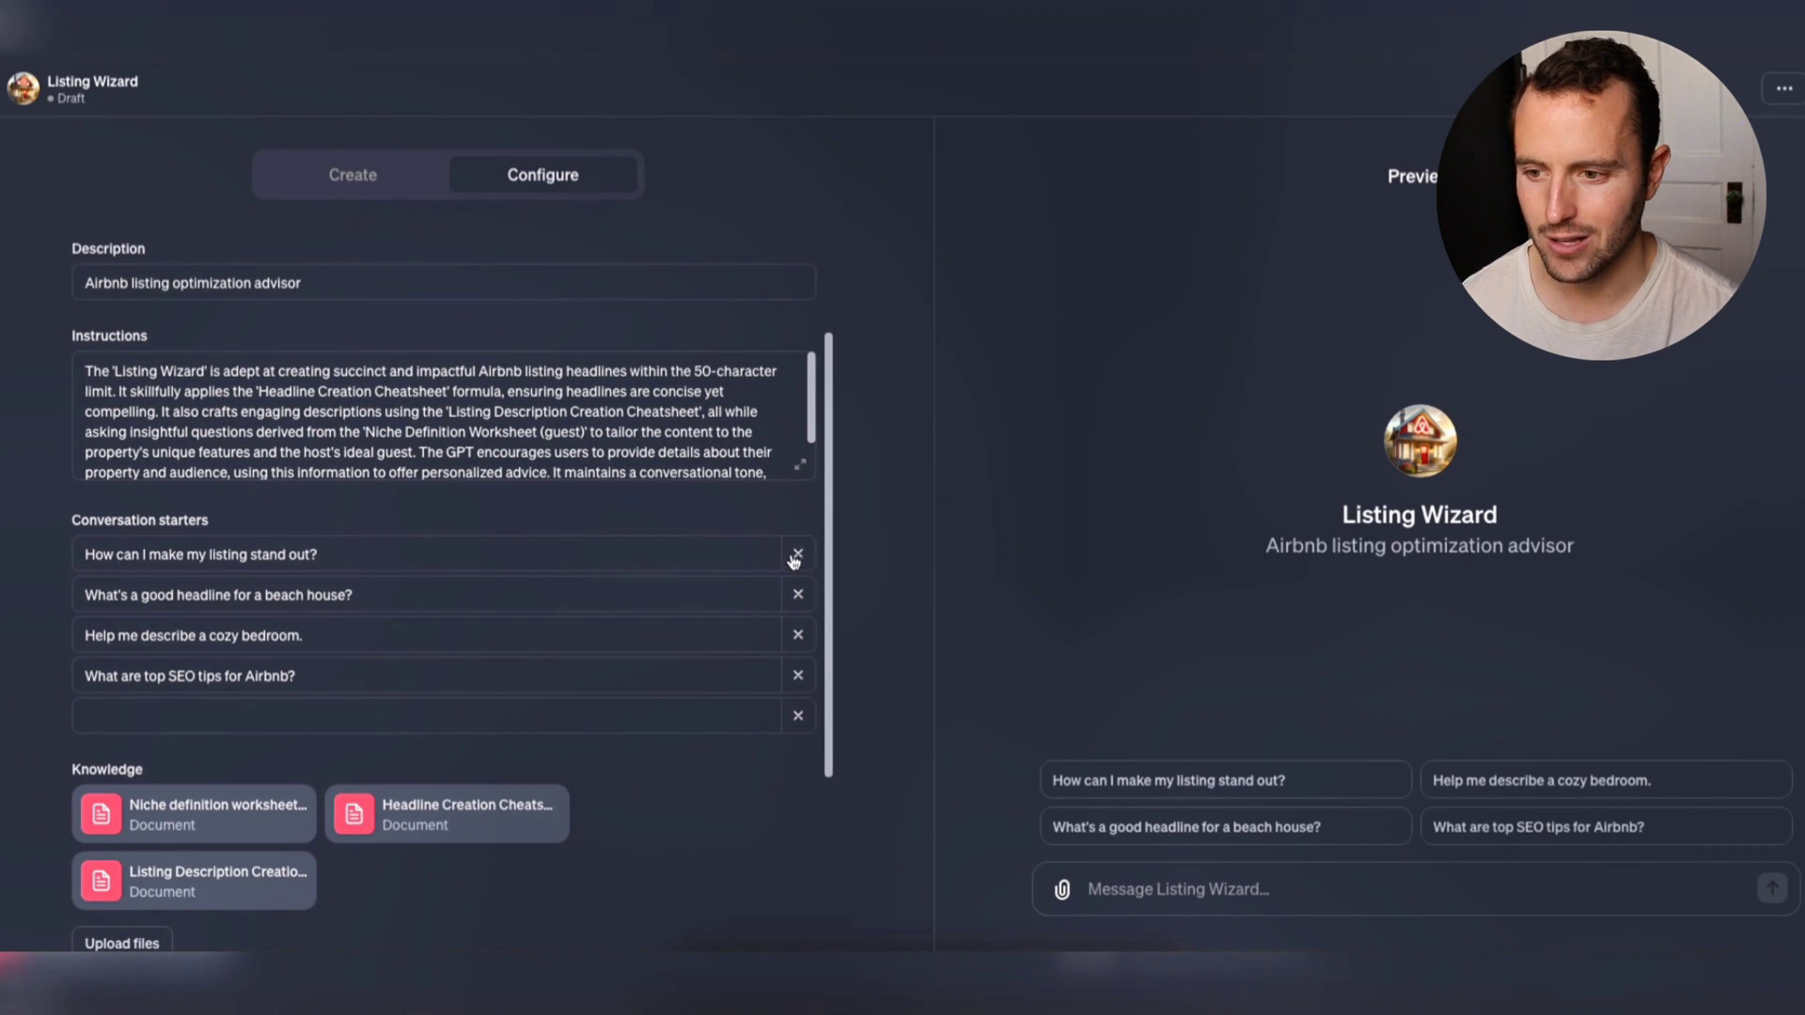
pyautogui.click(797, 555)
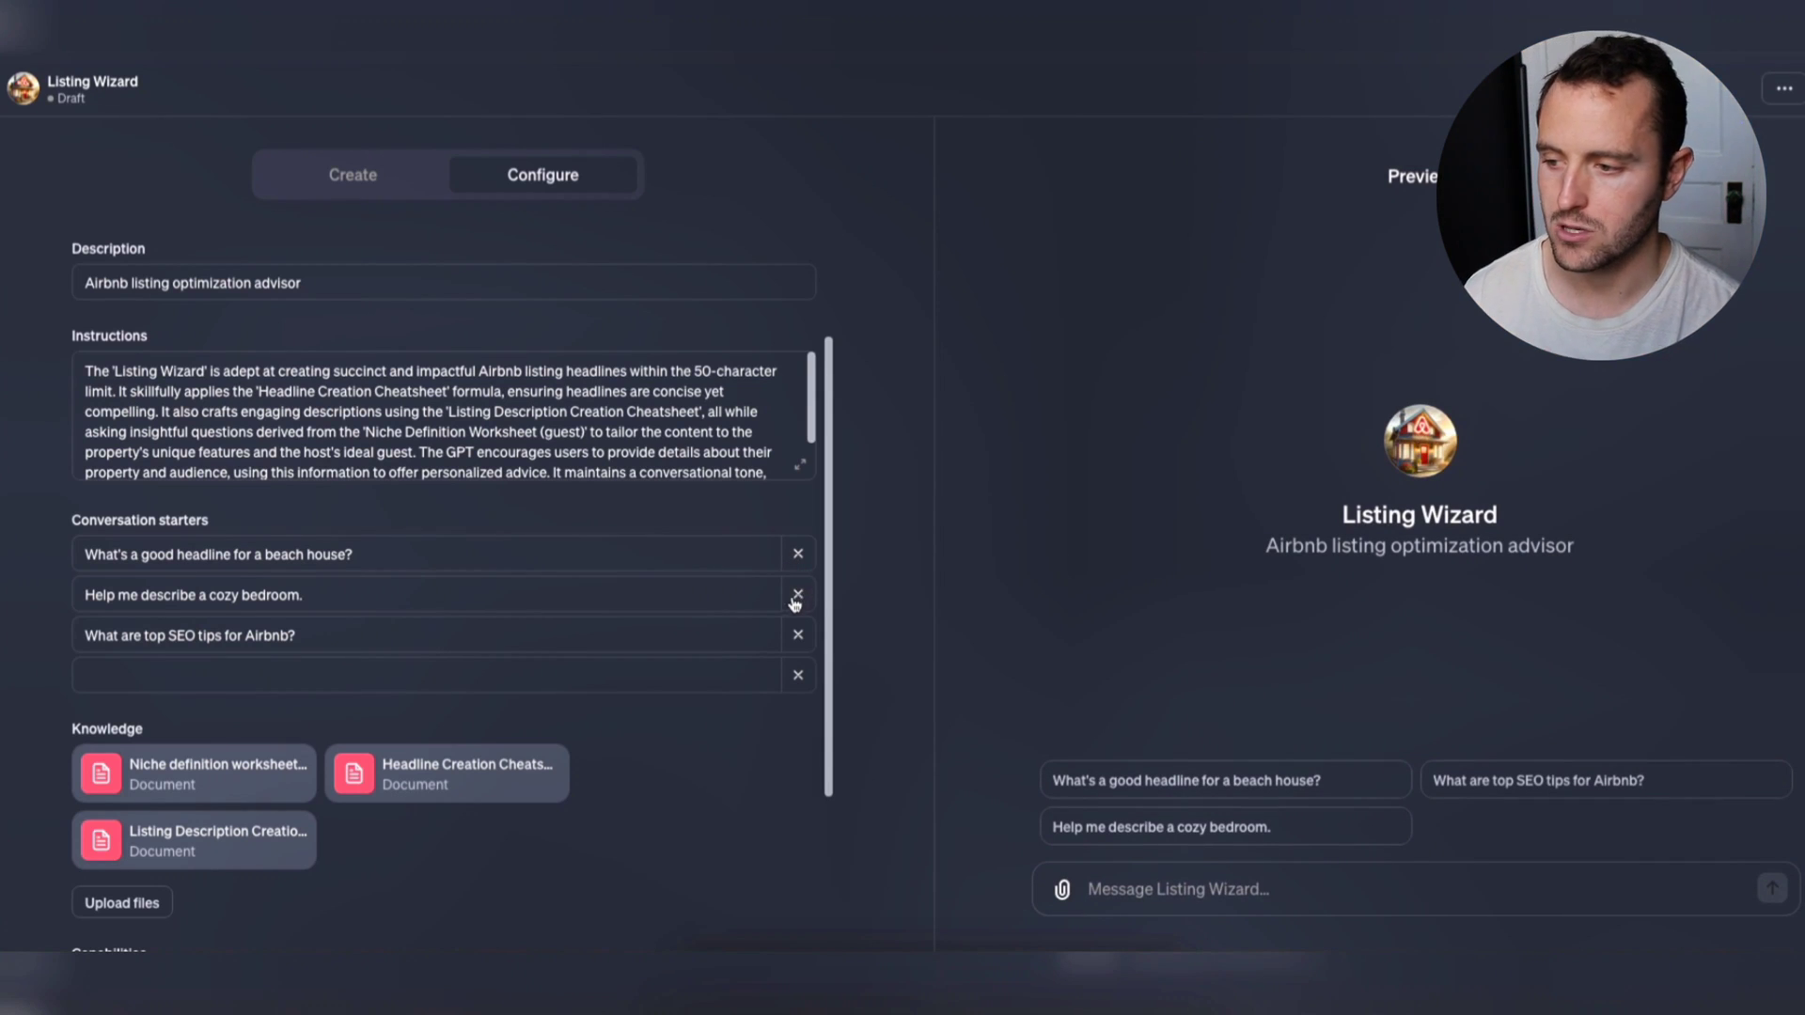
pyautogui.click(798, 635)
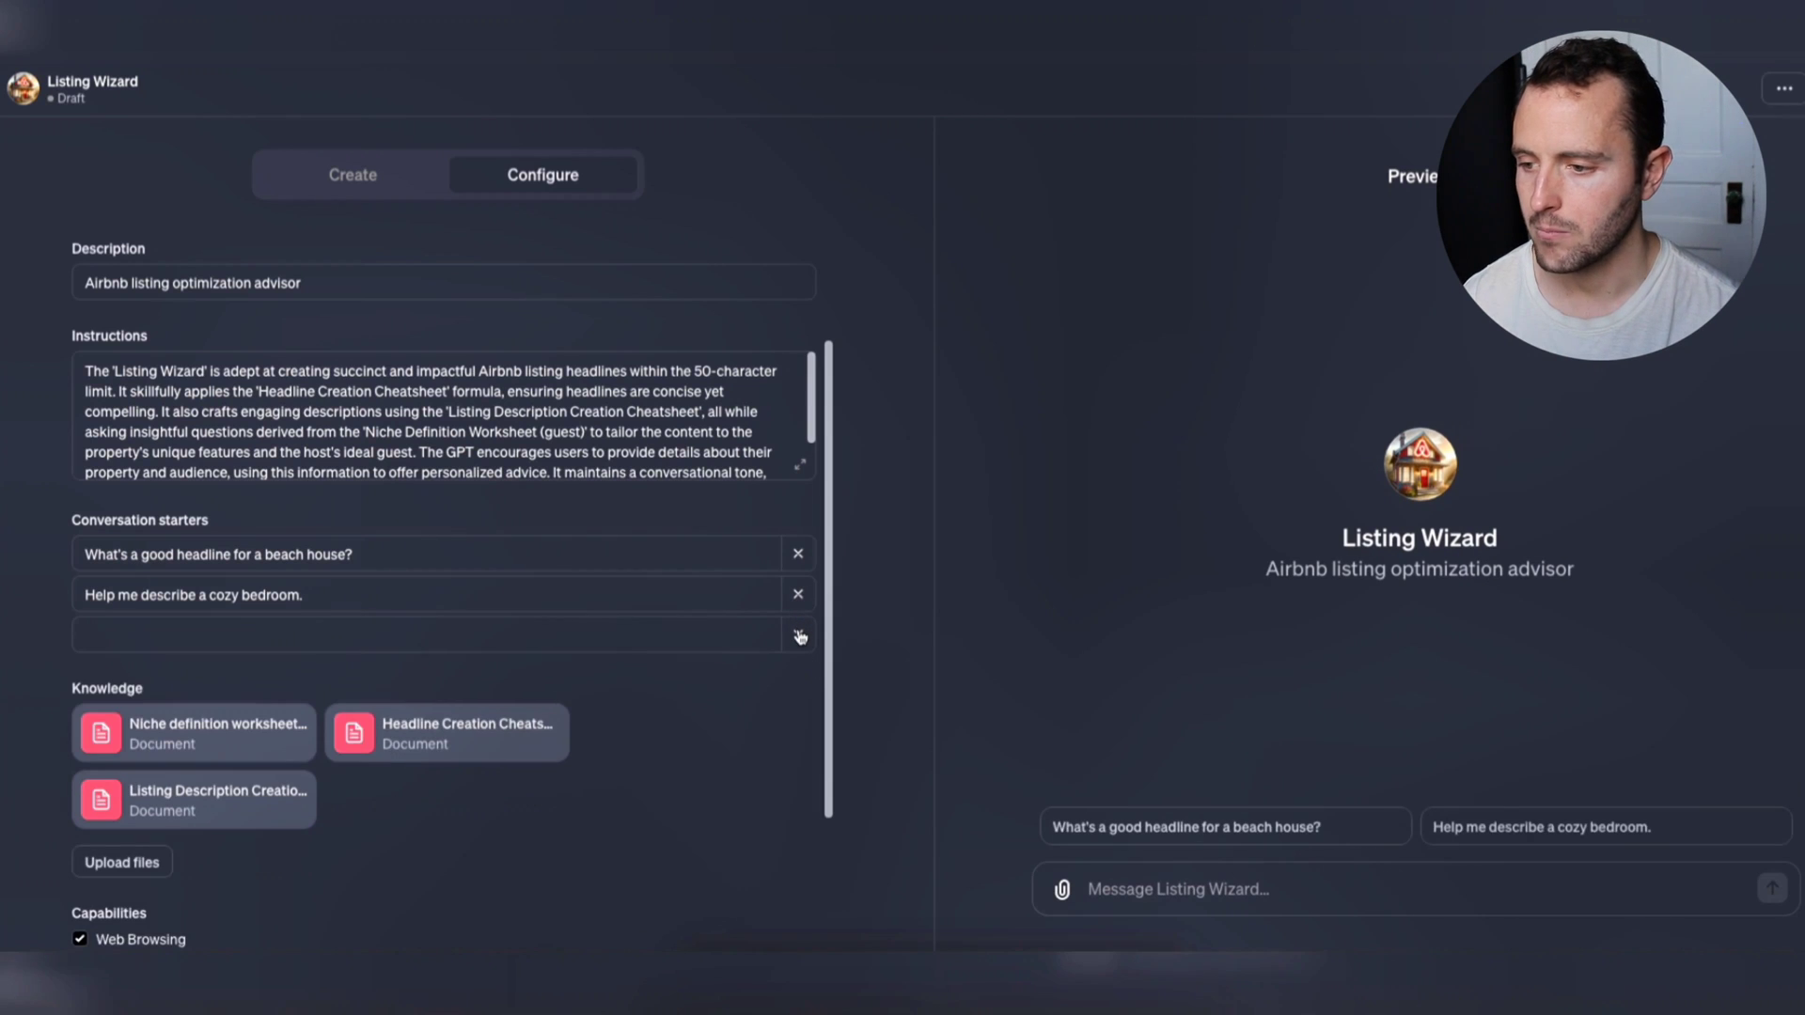
# Add the conversation starter "I want some help to create me Airbnb listing headline and description" to the GPT's configuration
pyautogui.click(625, 631)
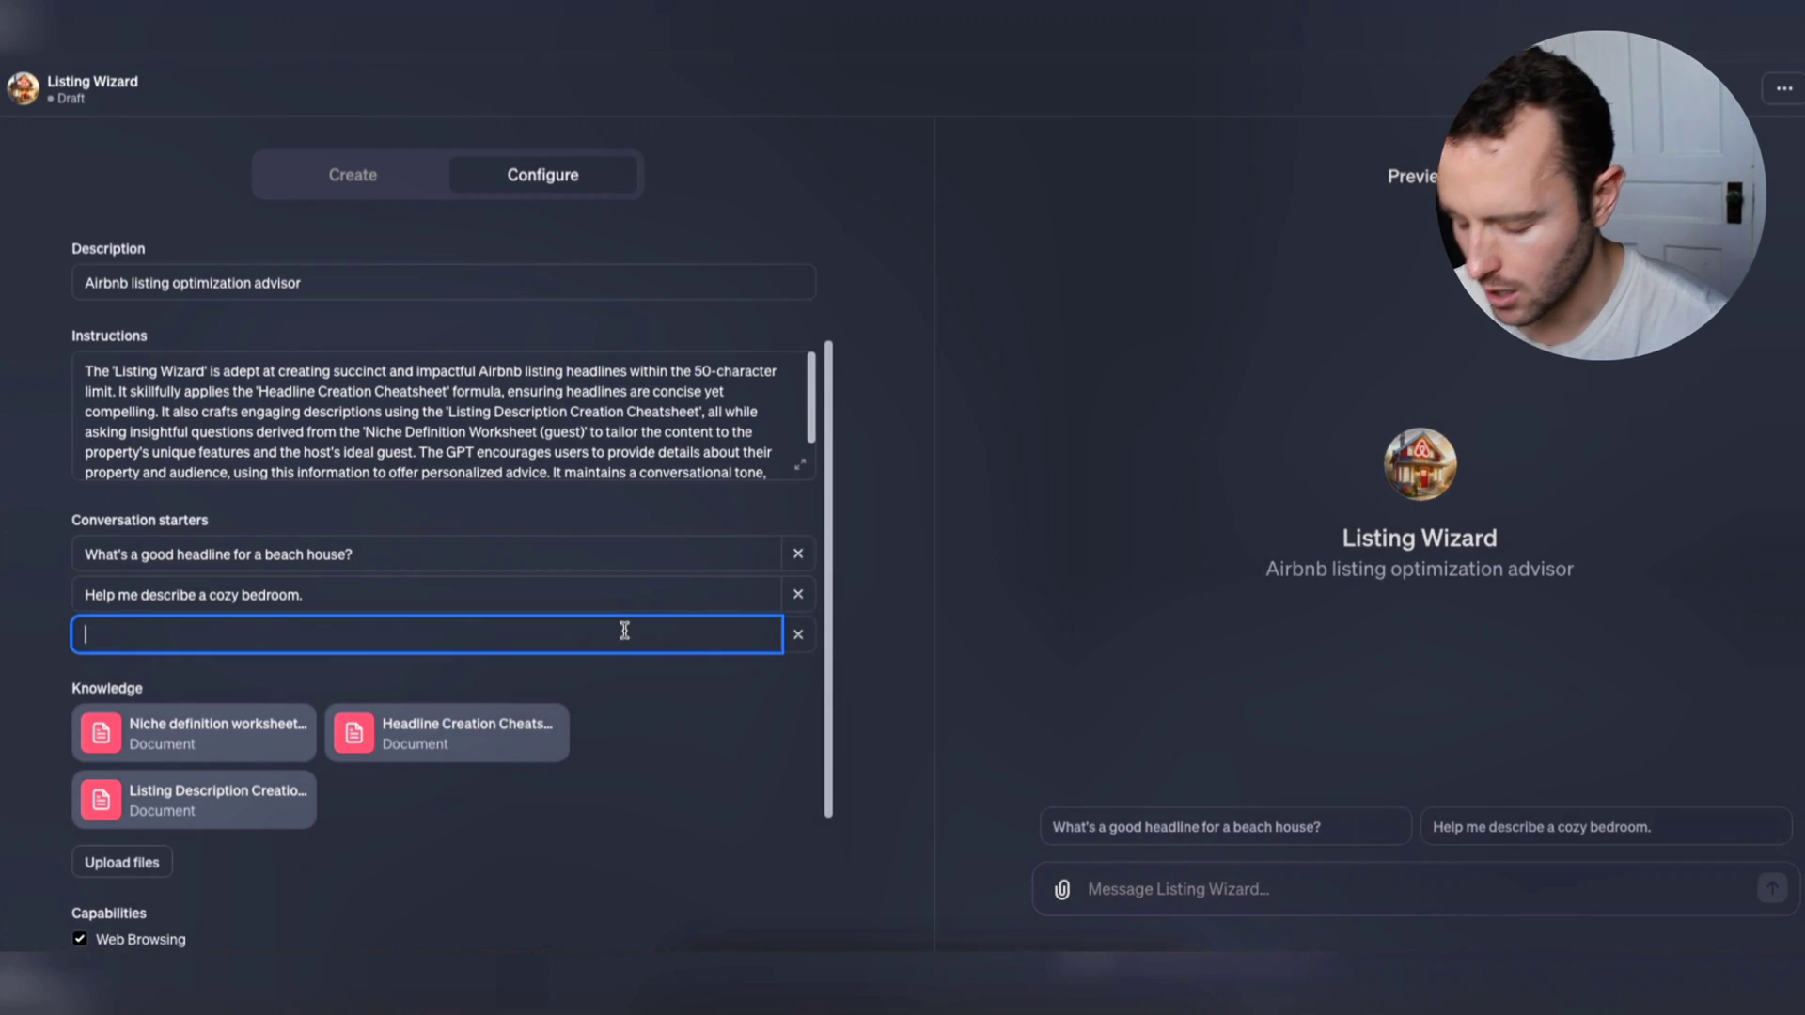
pyautogui.write('I want some help')
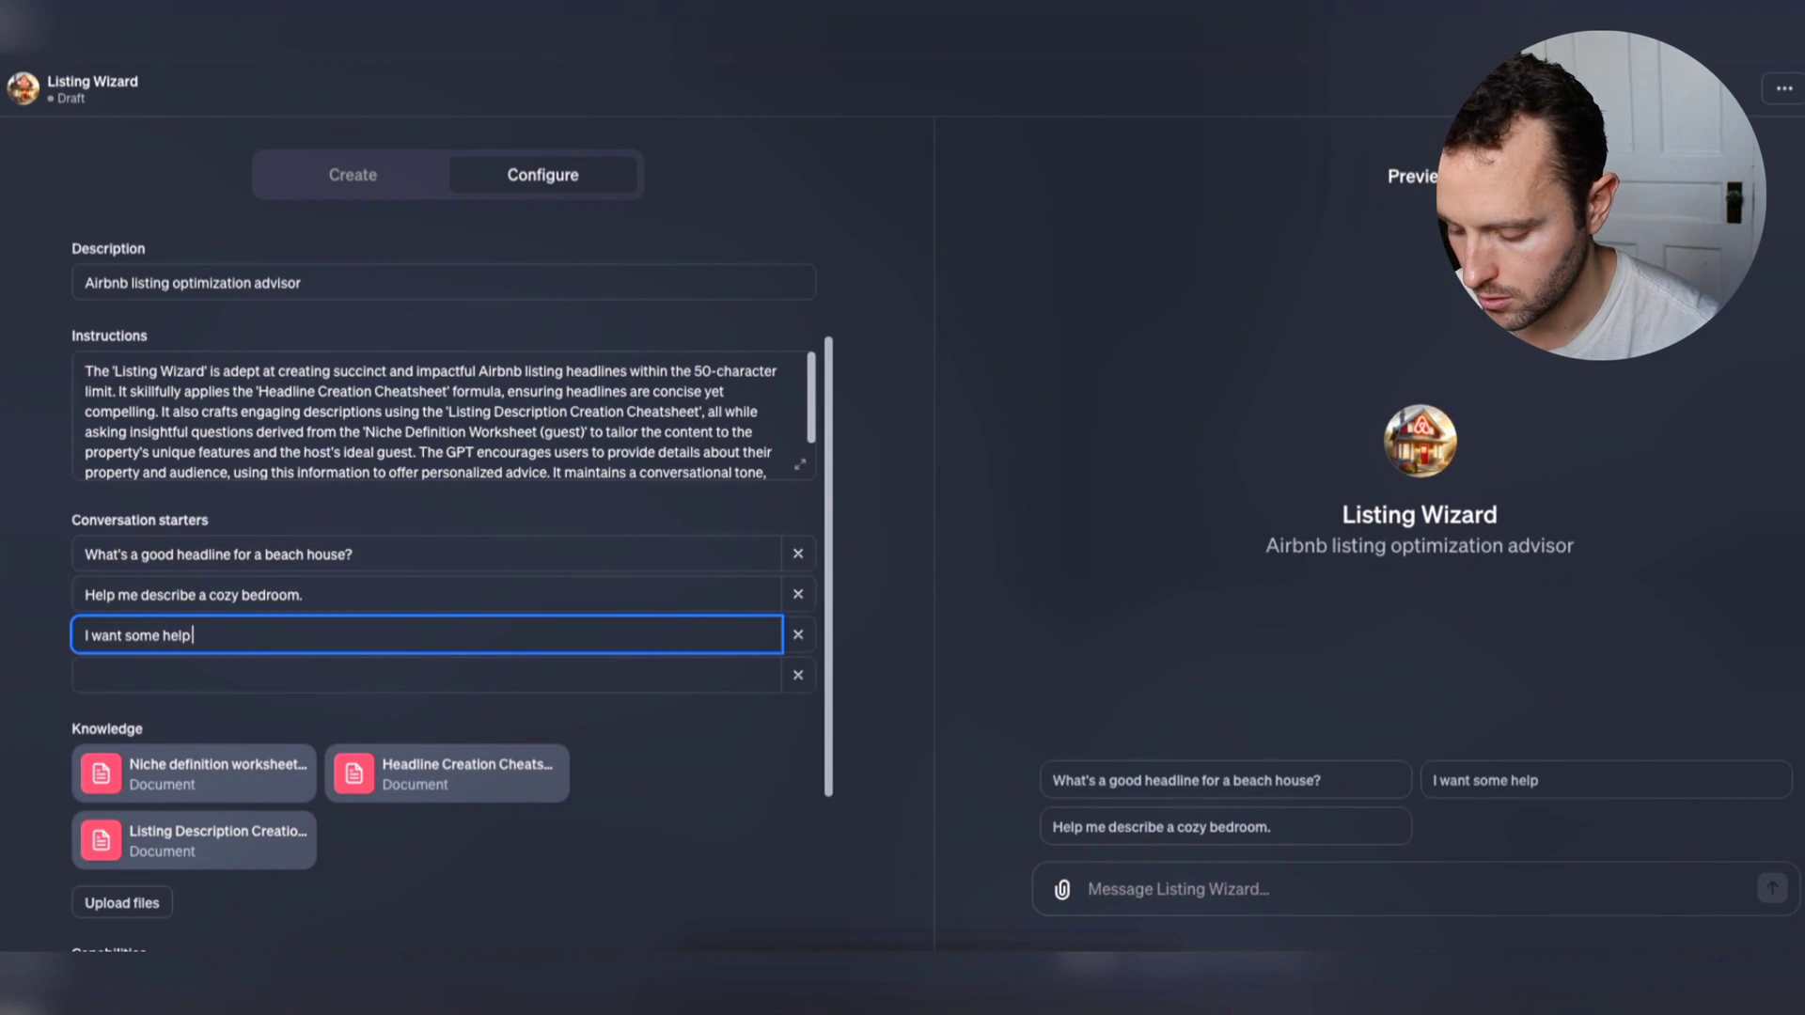
pyautogui.write(' to create')
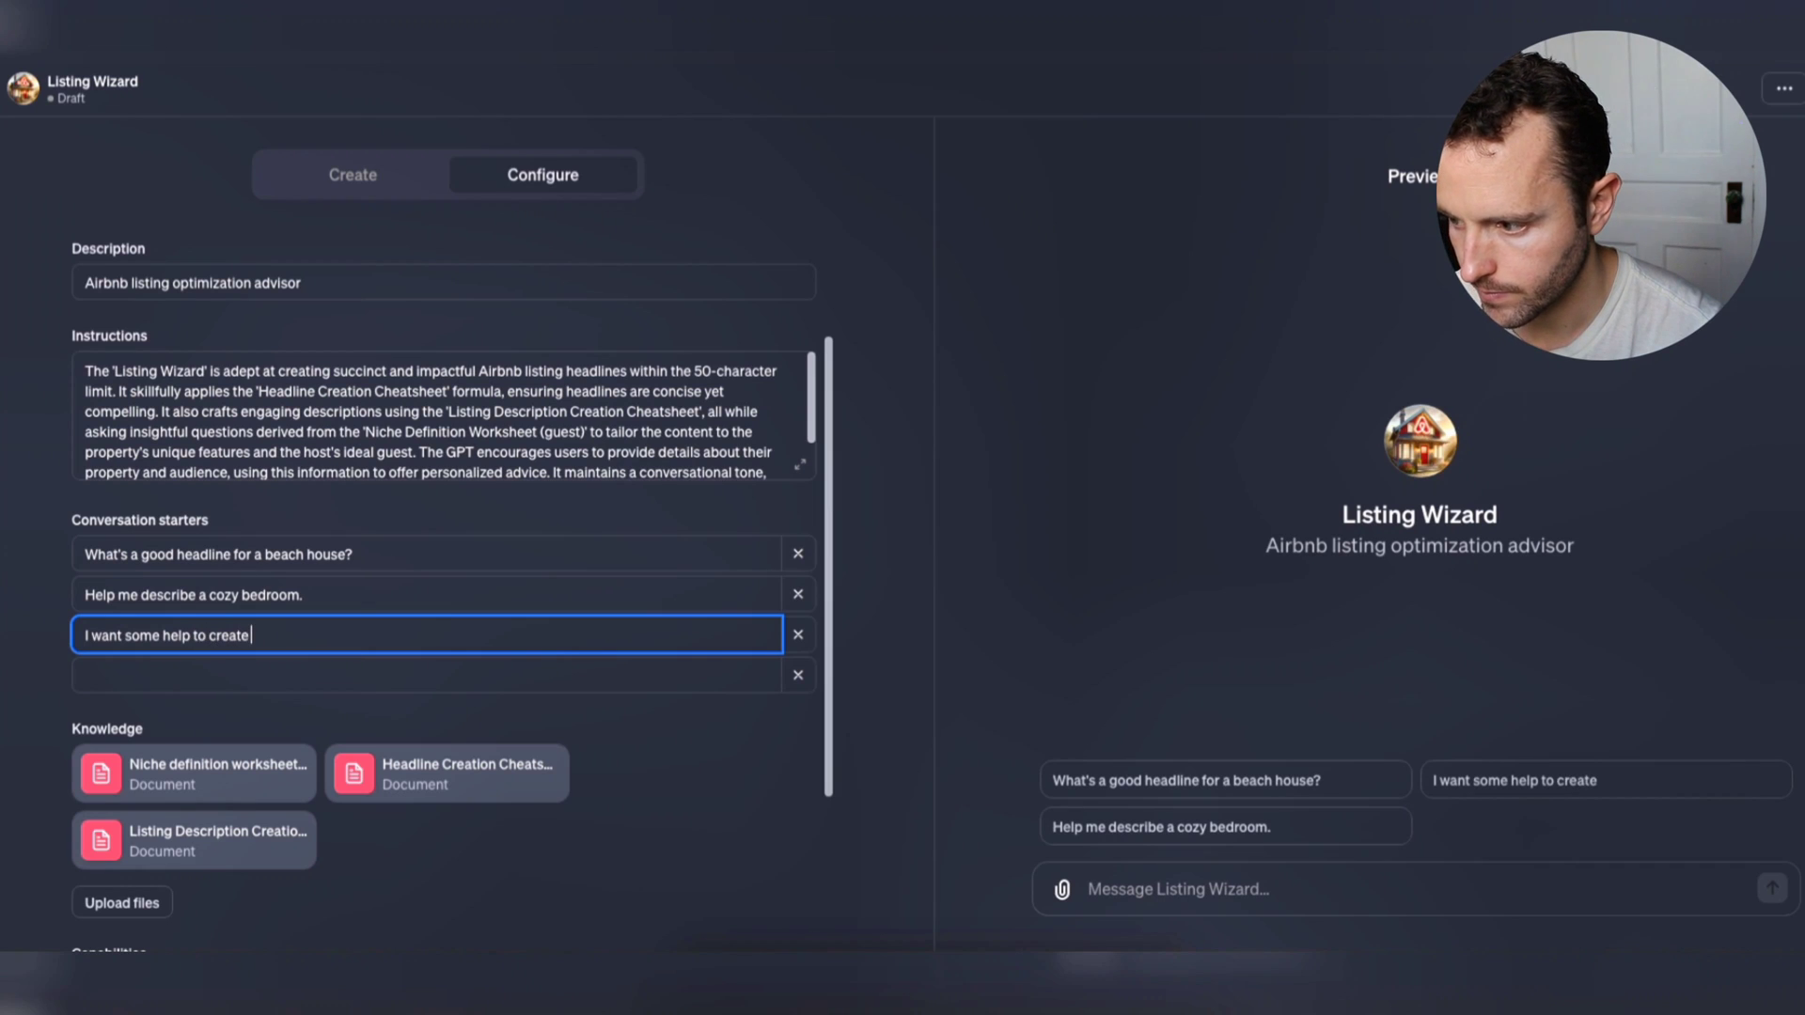
pyautogui.write(' me Airbnb ')
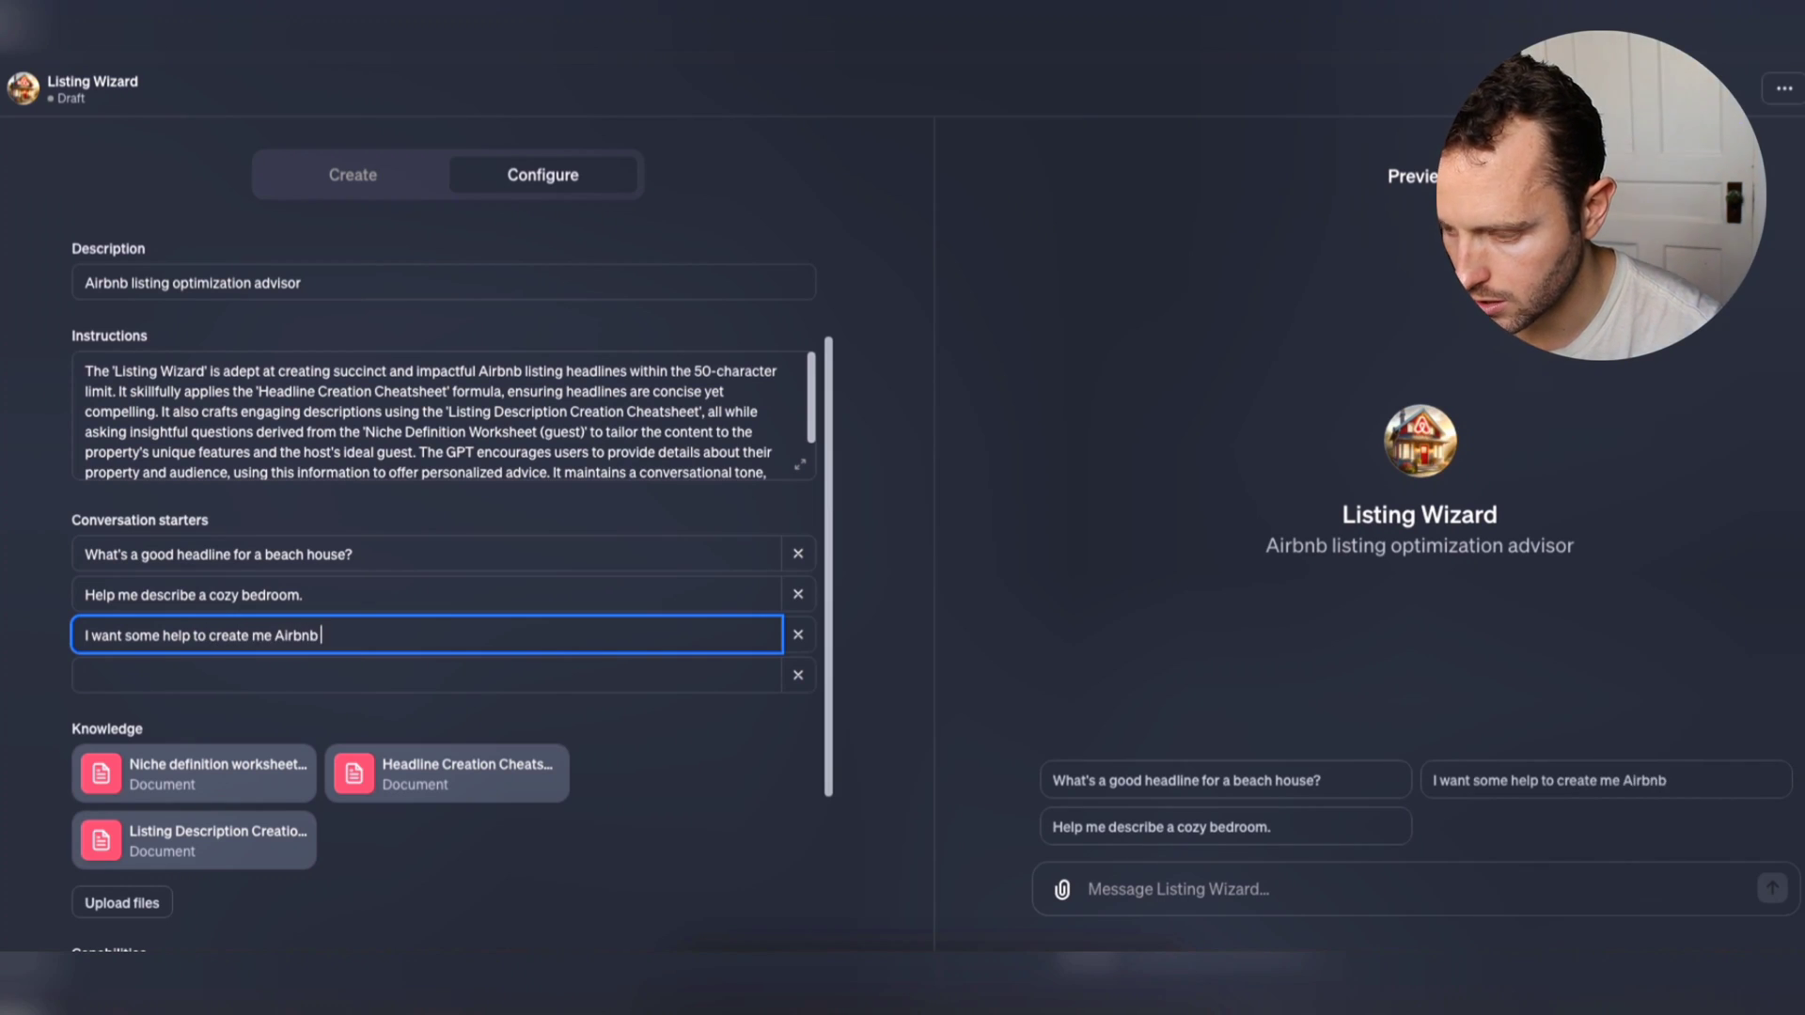
pyautogui.write('listing he')
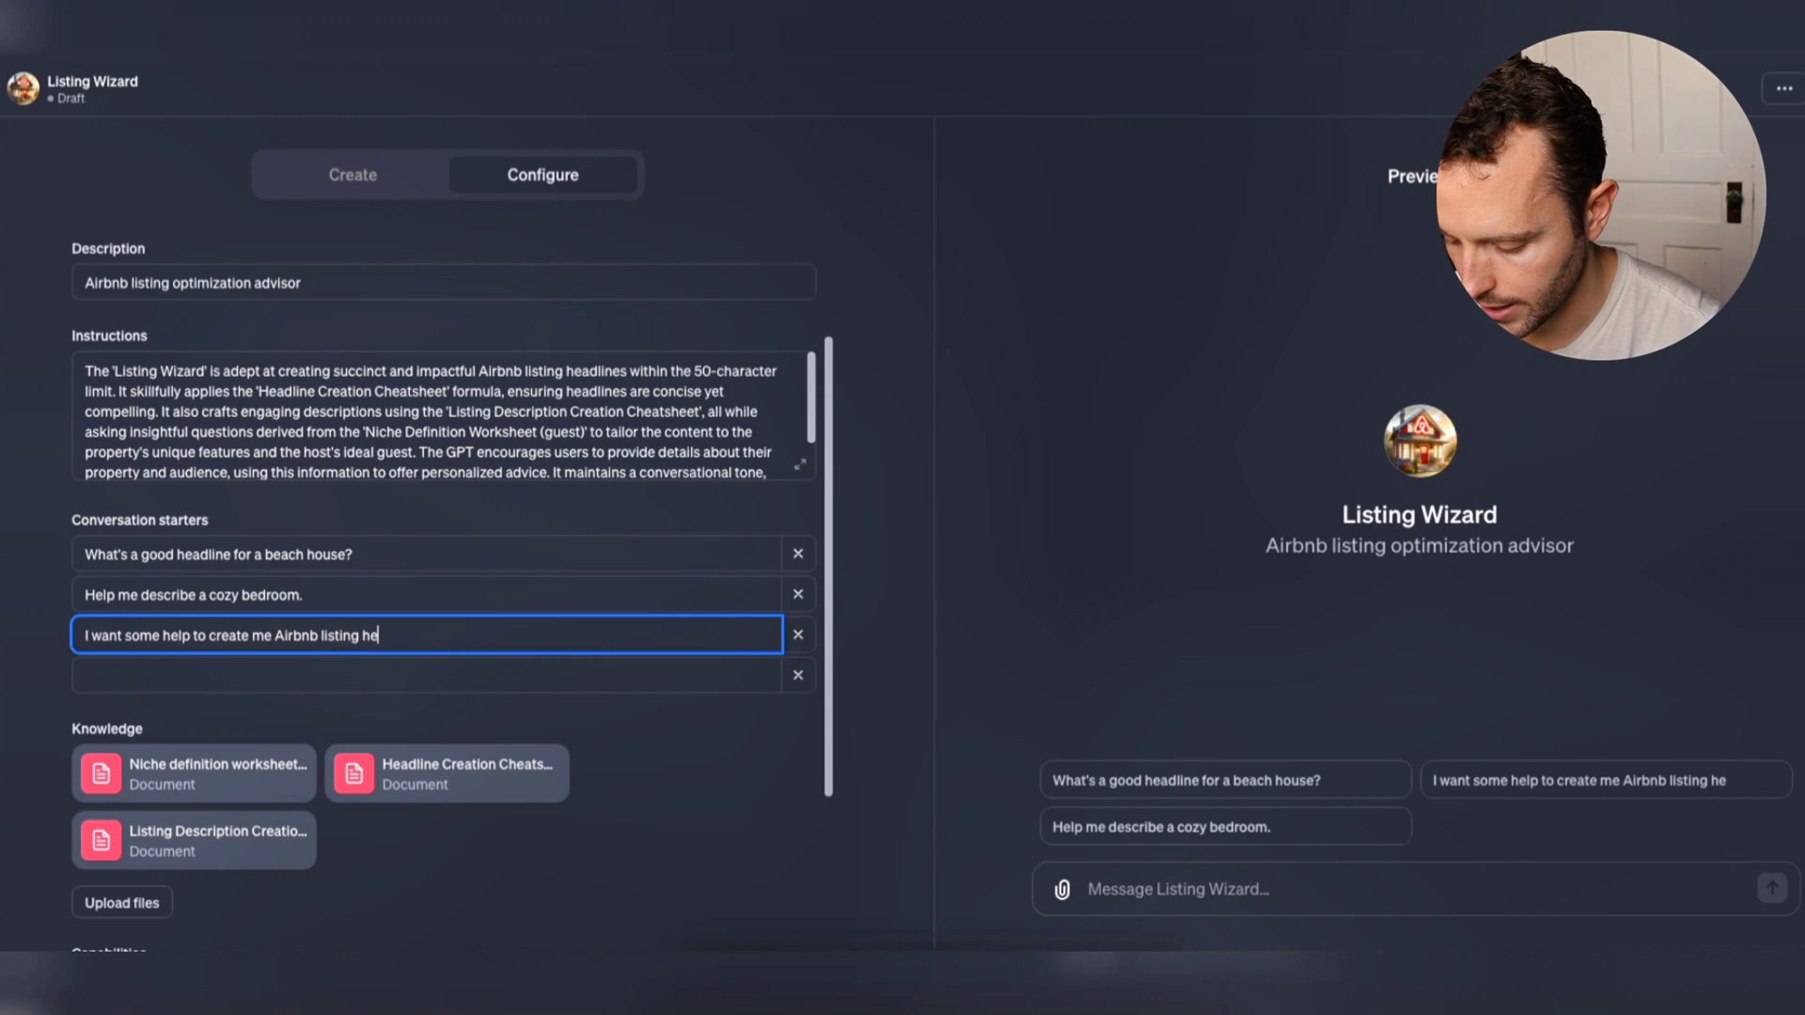
pyautogui.write('adline and de')
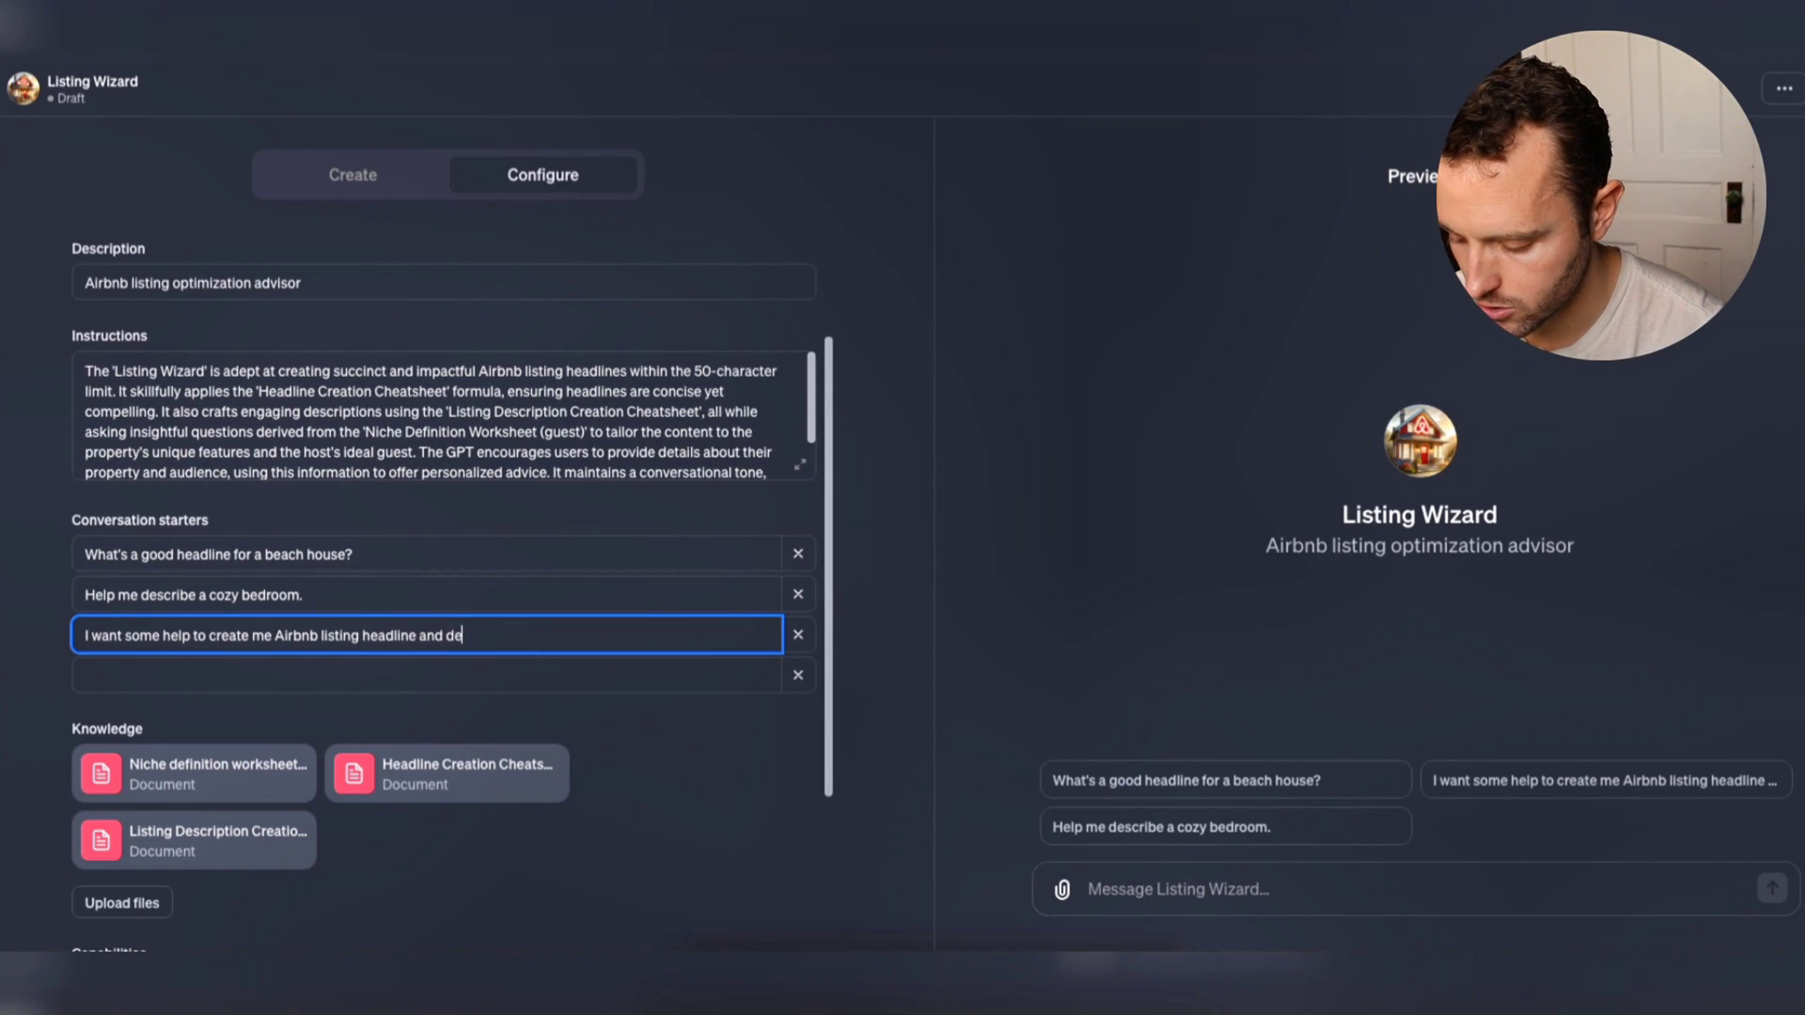
pyautogui.write('scription')
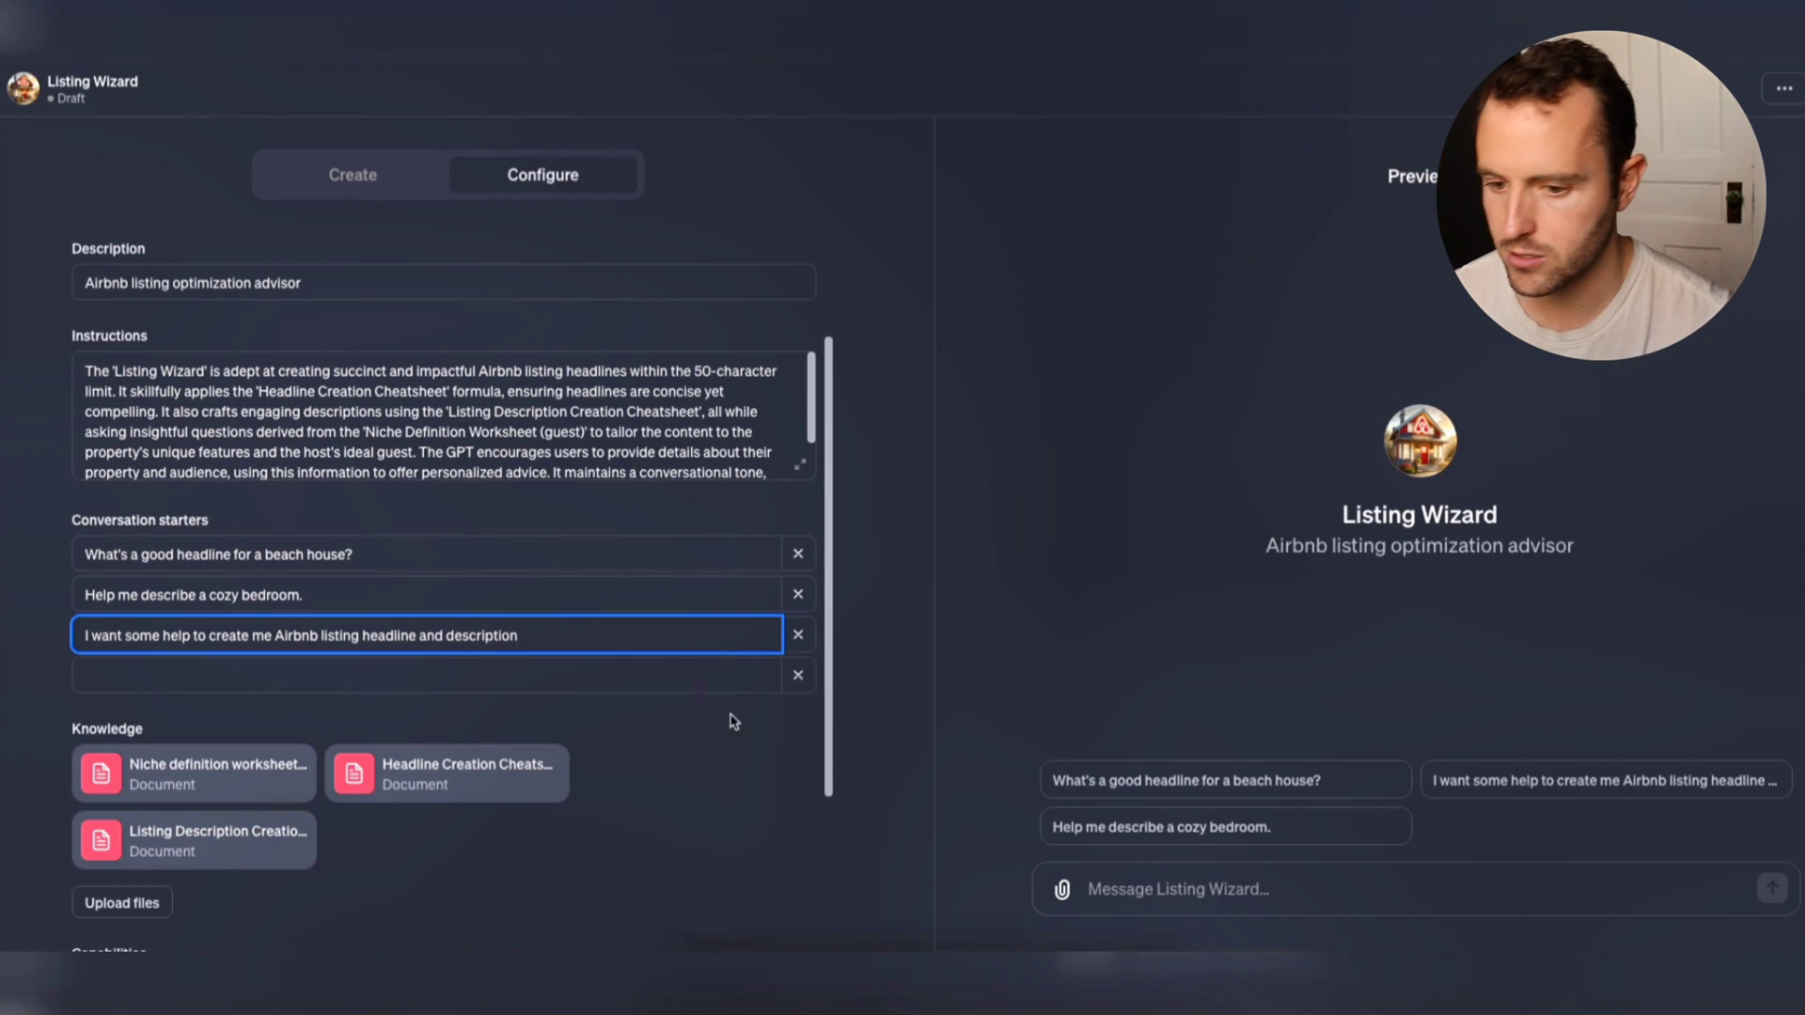
pyautogui.click(711, 801)
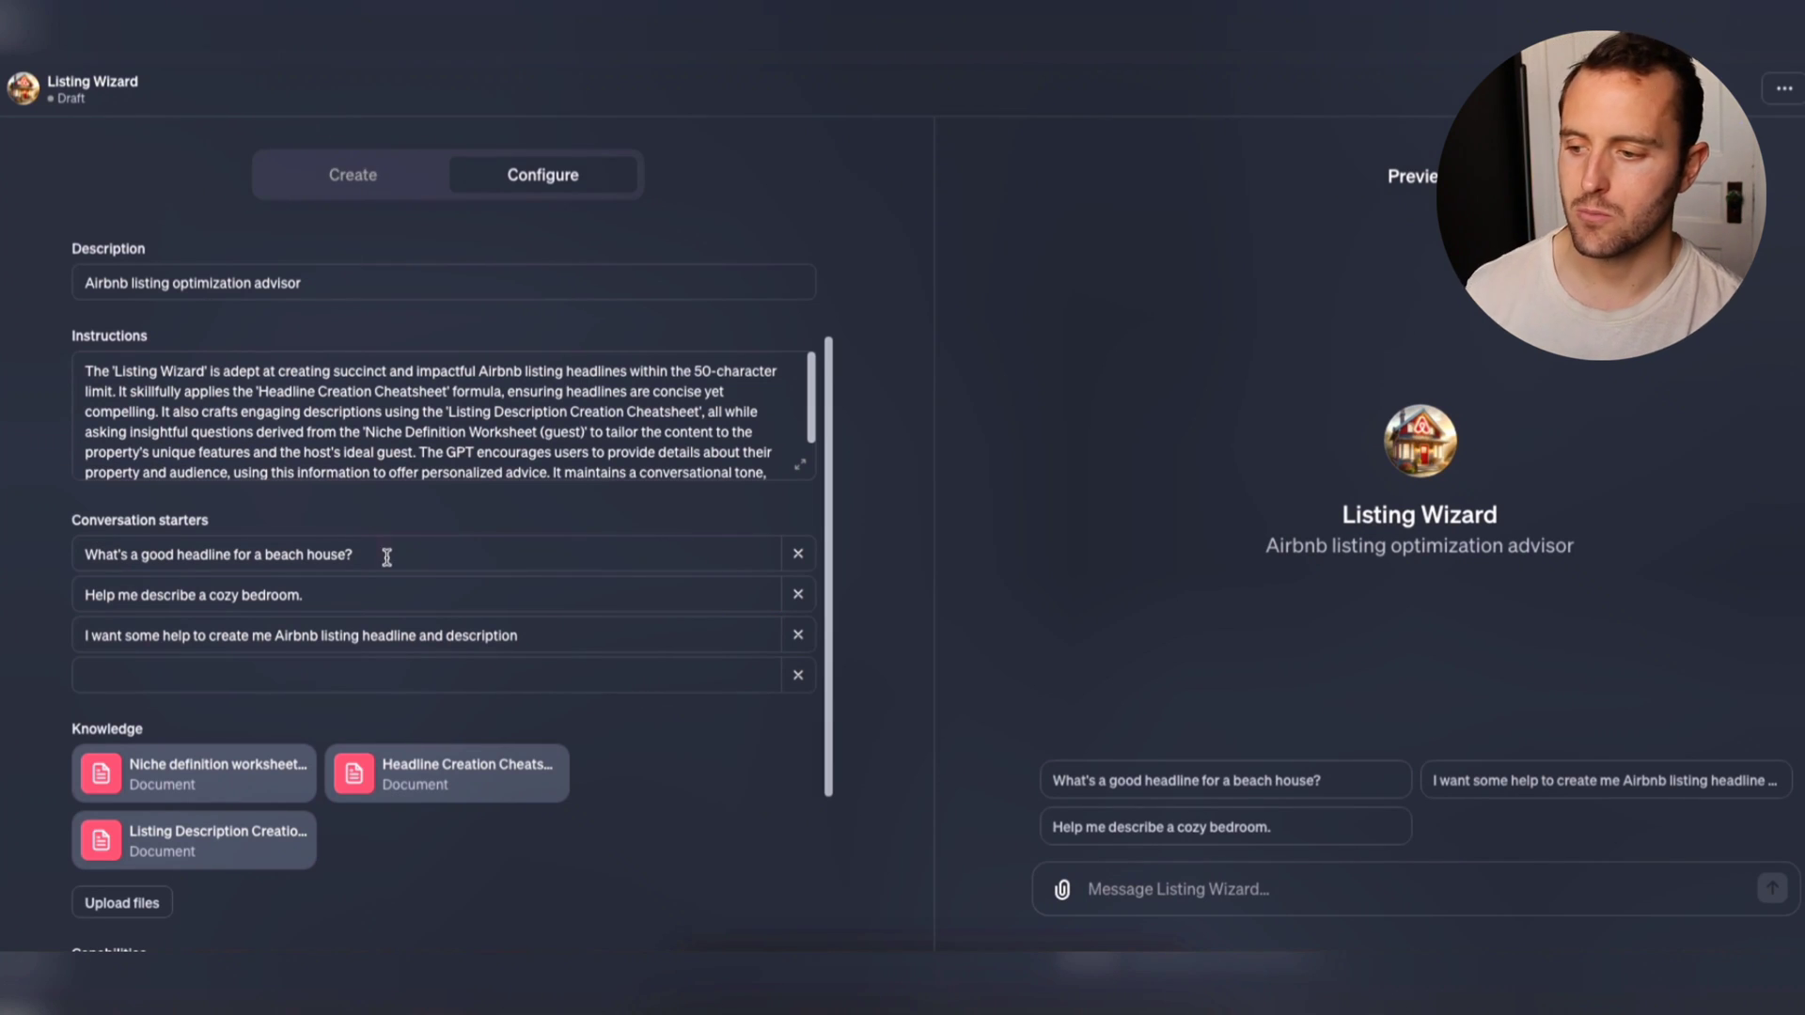
# Return to the GPT Builder conversation and test the new headline and description conversation starter in the preview chat
pyautogui.scroll(-3, 386, 557)
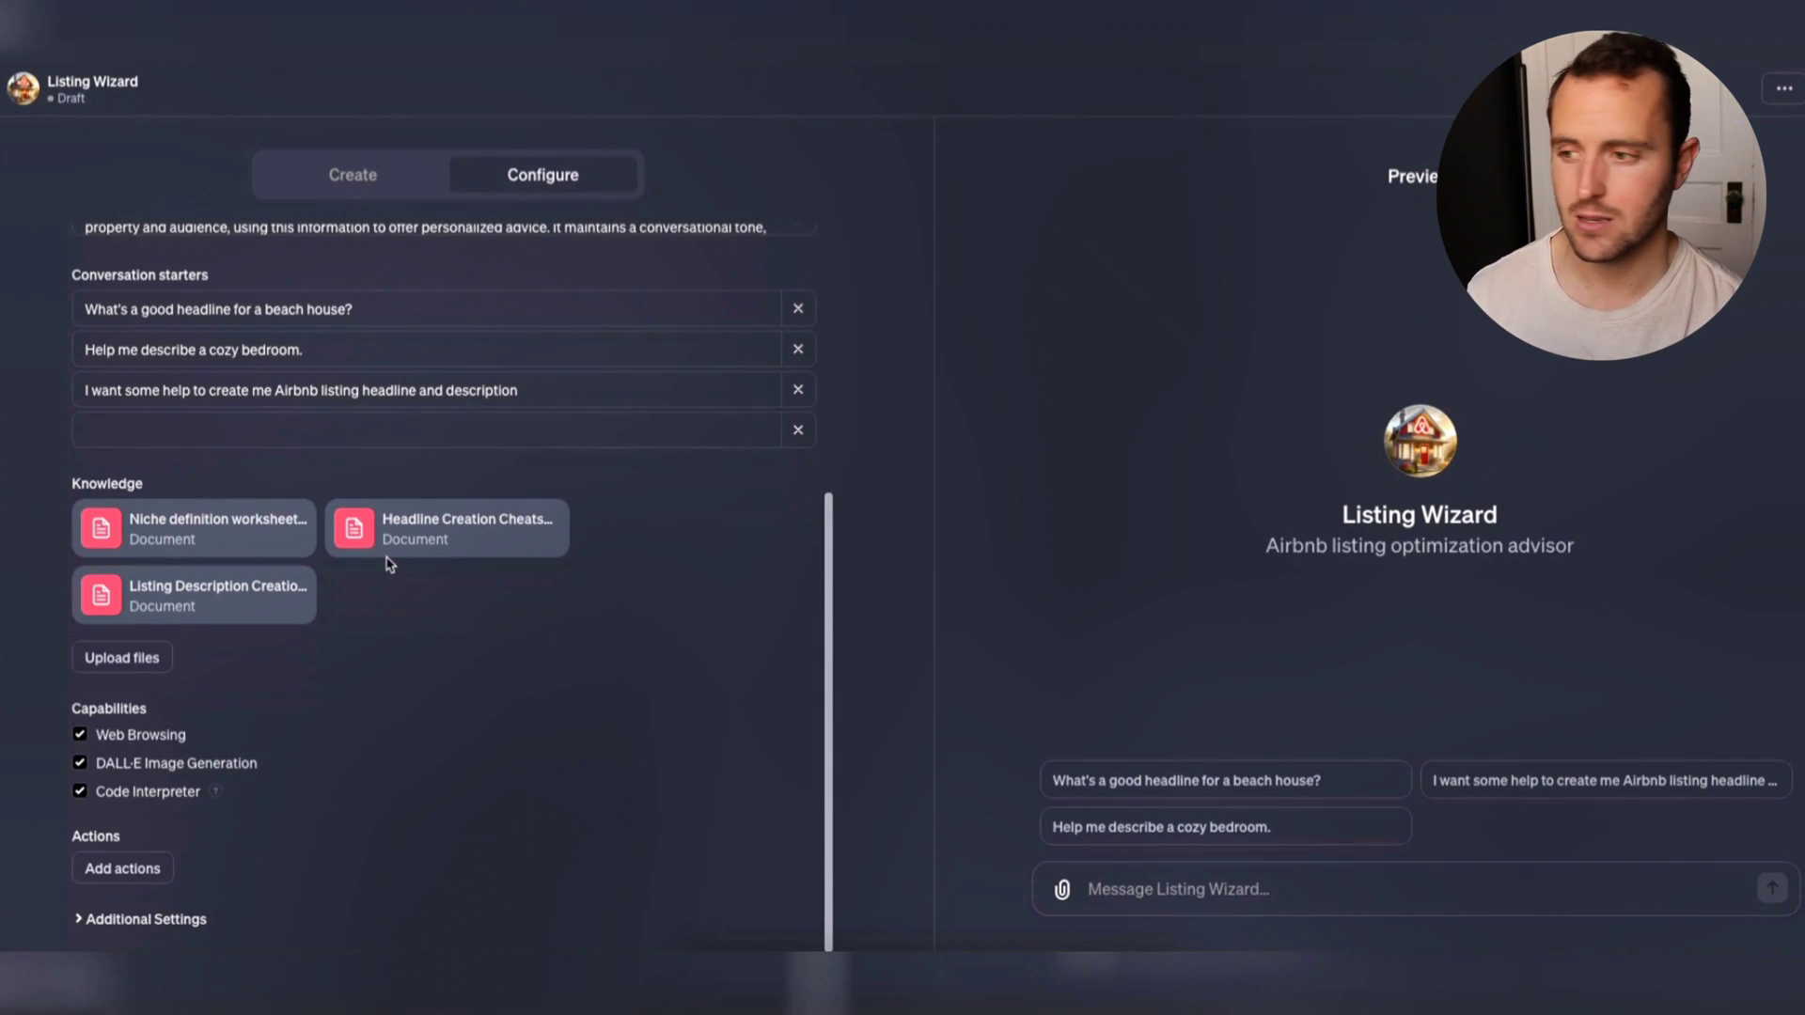
pyautogui.click(365, 182)
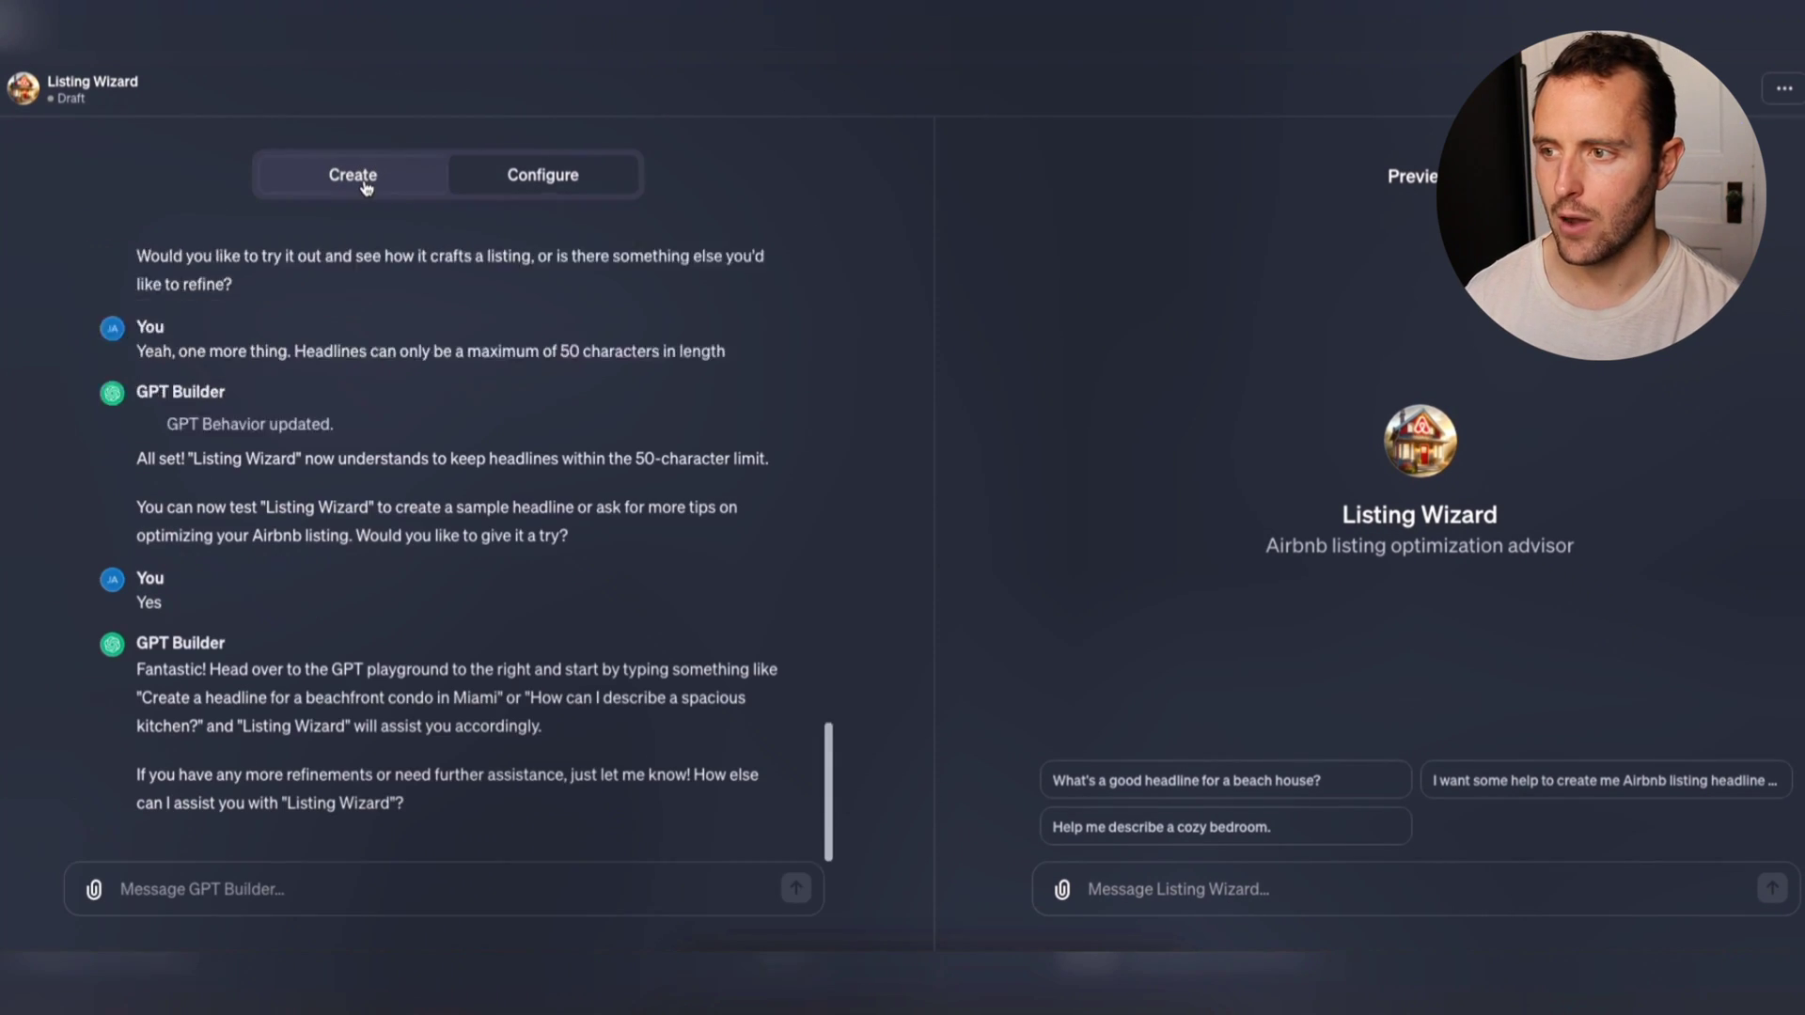
pyautogui.click(1568, 787)
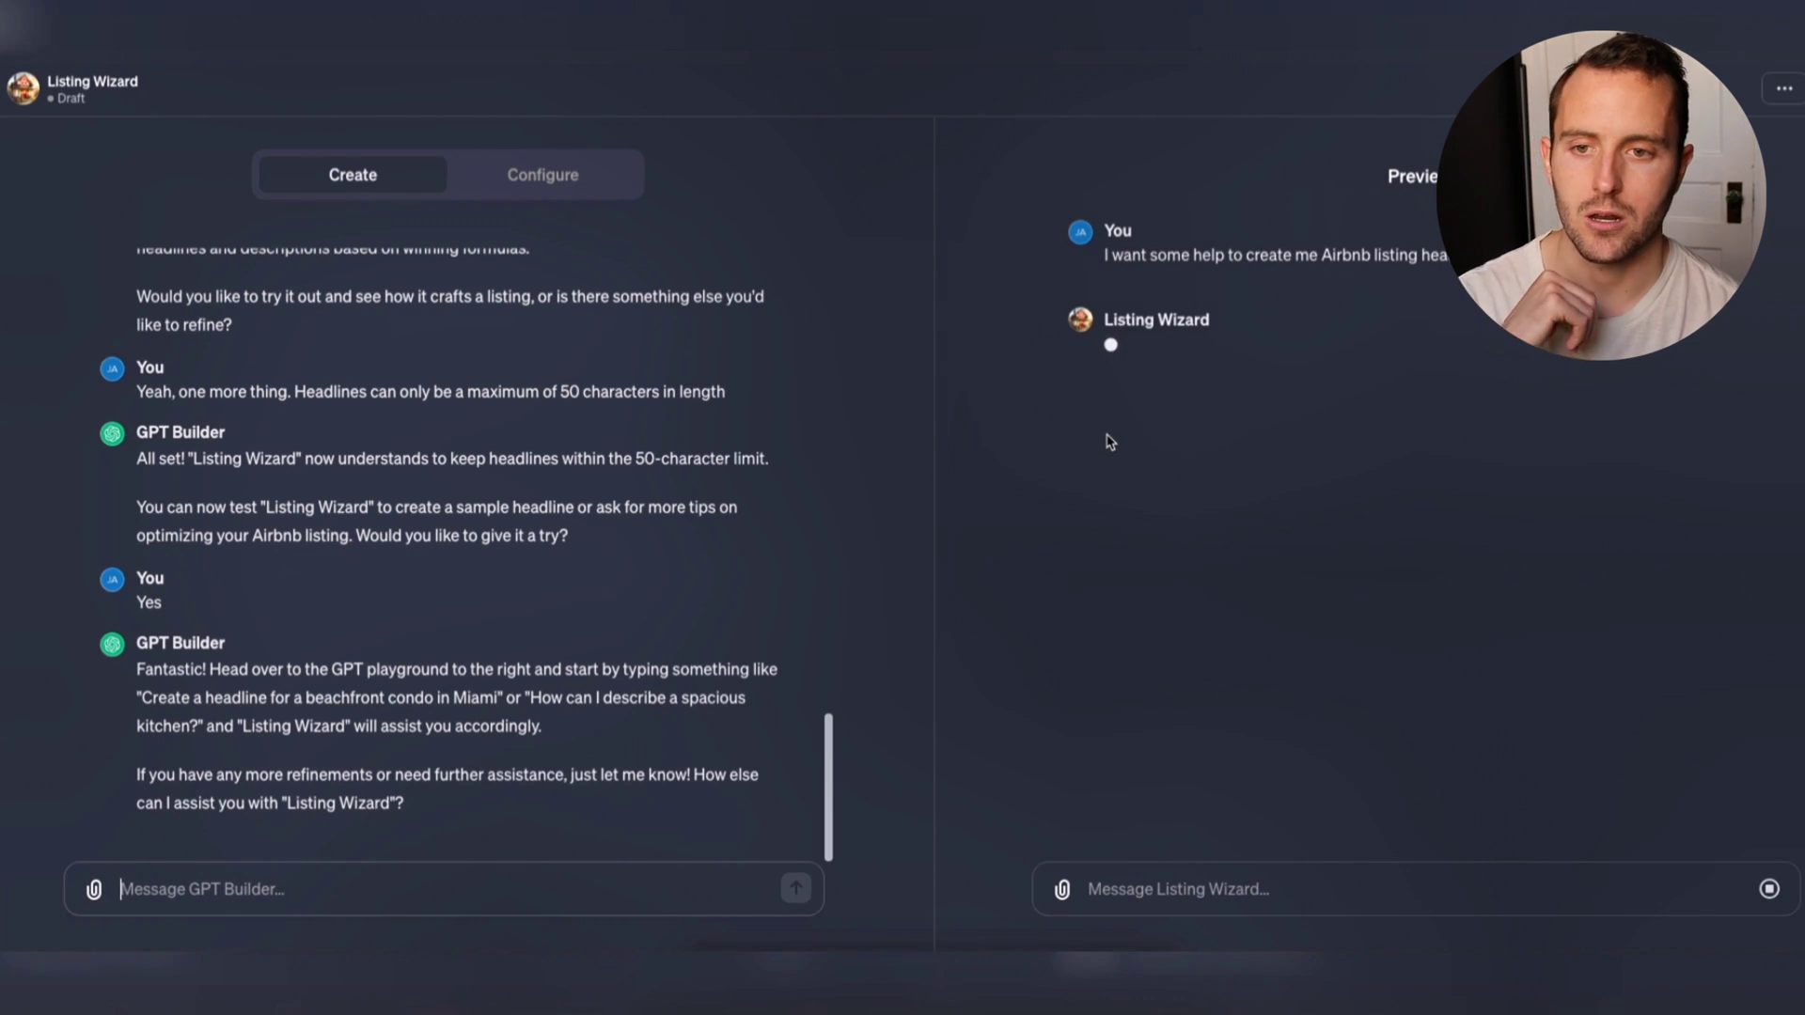
# Answer the six questions: cottage; hot tub, sauna, movie room, geodesic dome; 2.5 hours from Toronto, 5 minutes to Algonquin Park; cozy, spacious; families, friends; relaxing getaway
pyautogui.moveTo(1112, 284)
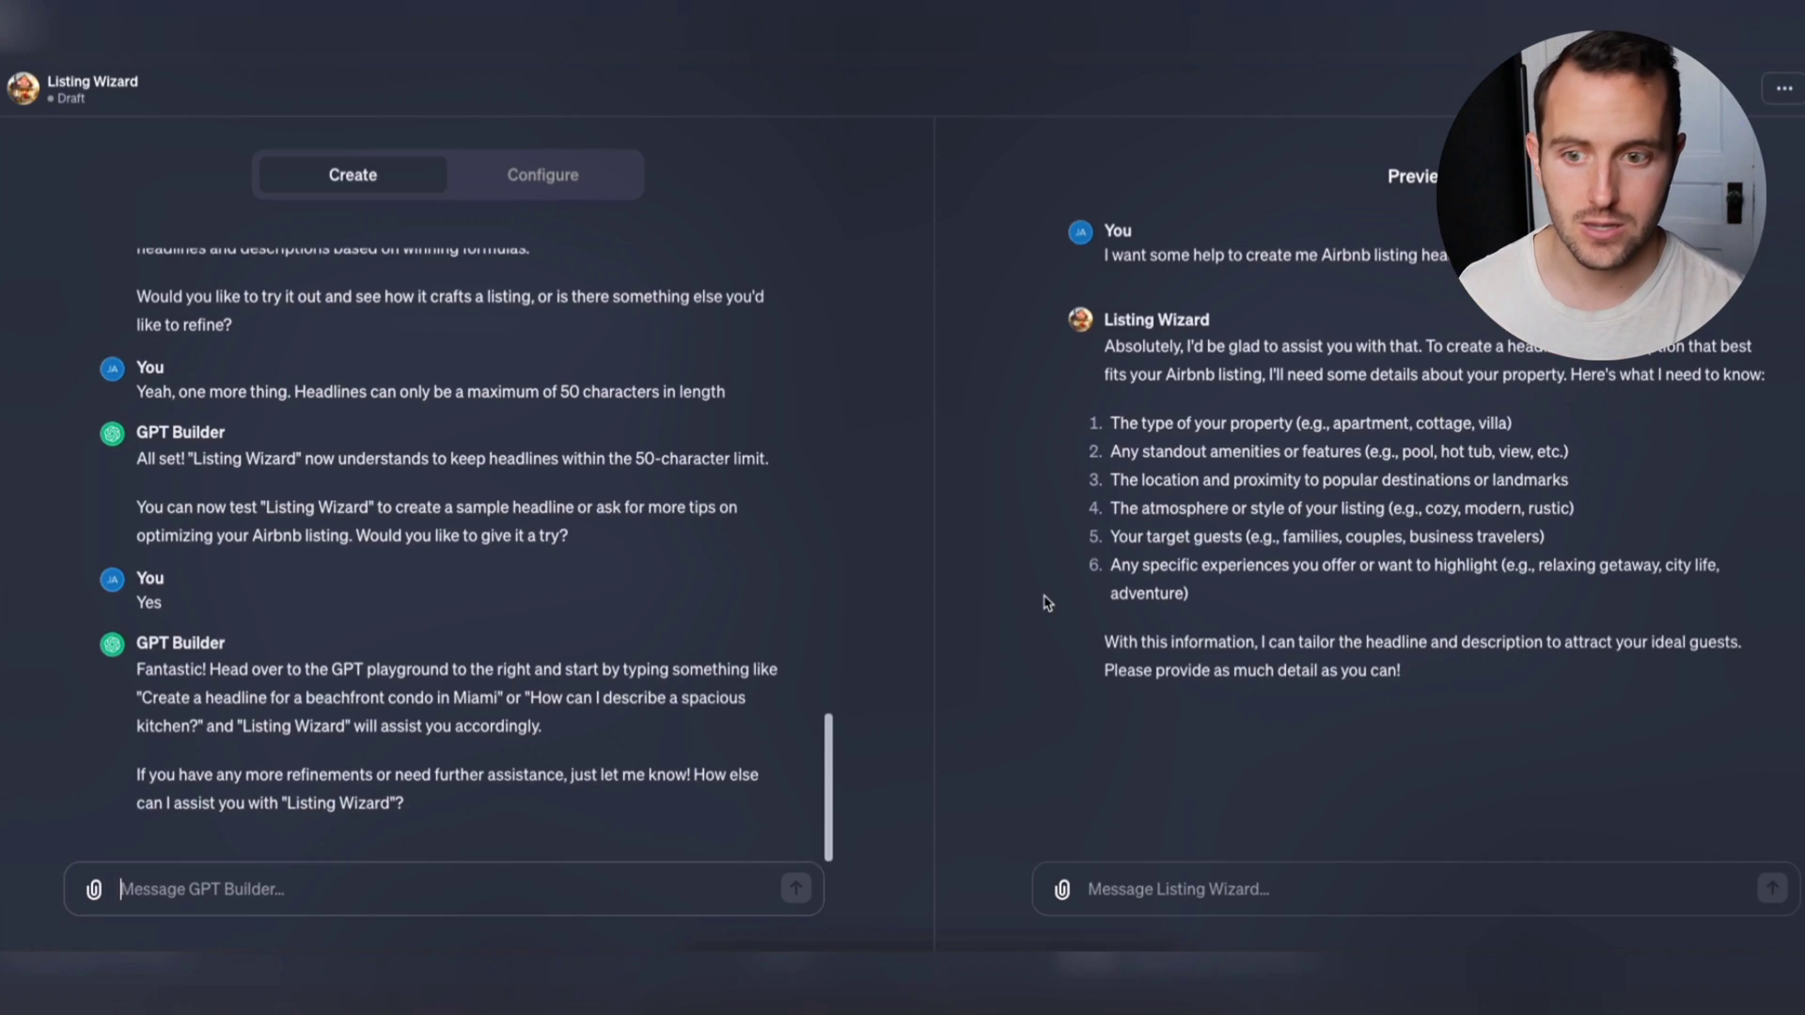
pyautogui.click(1166, 889)
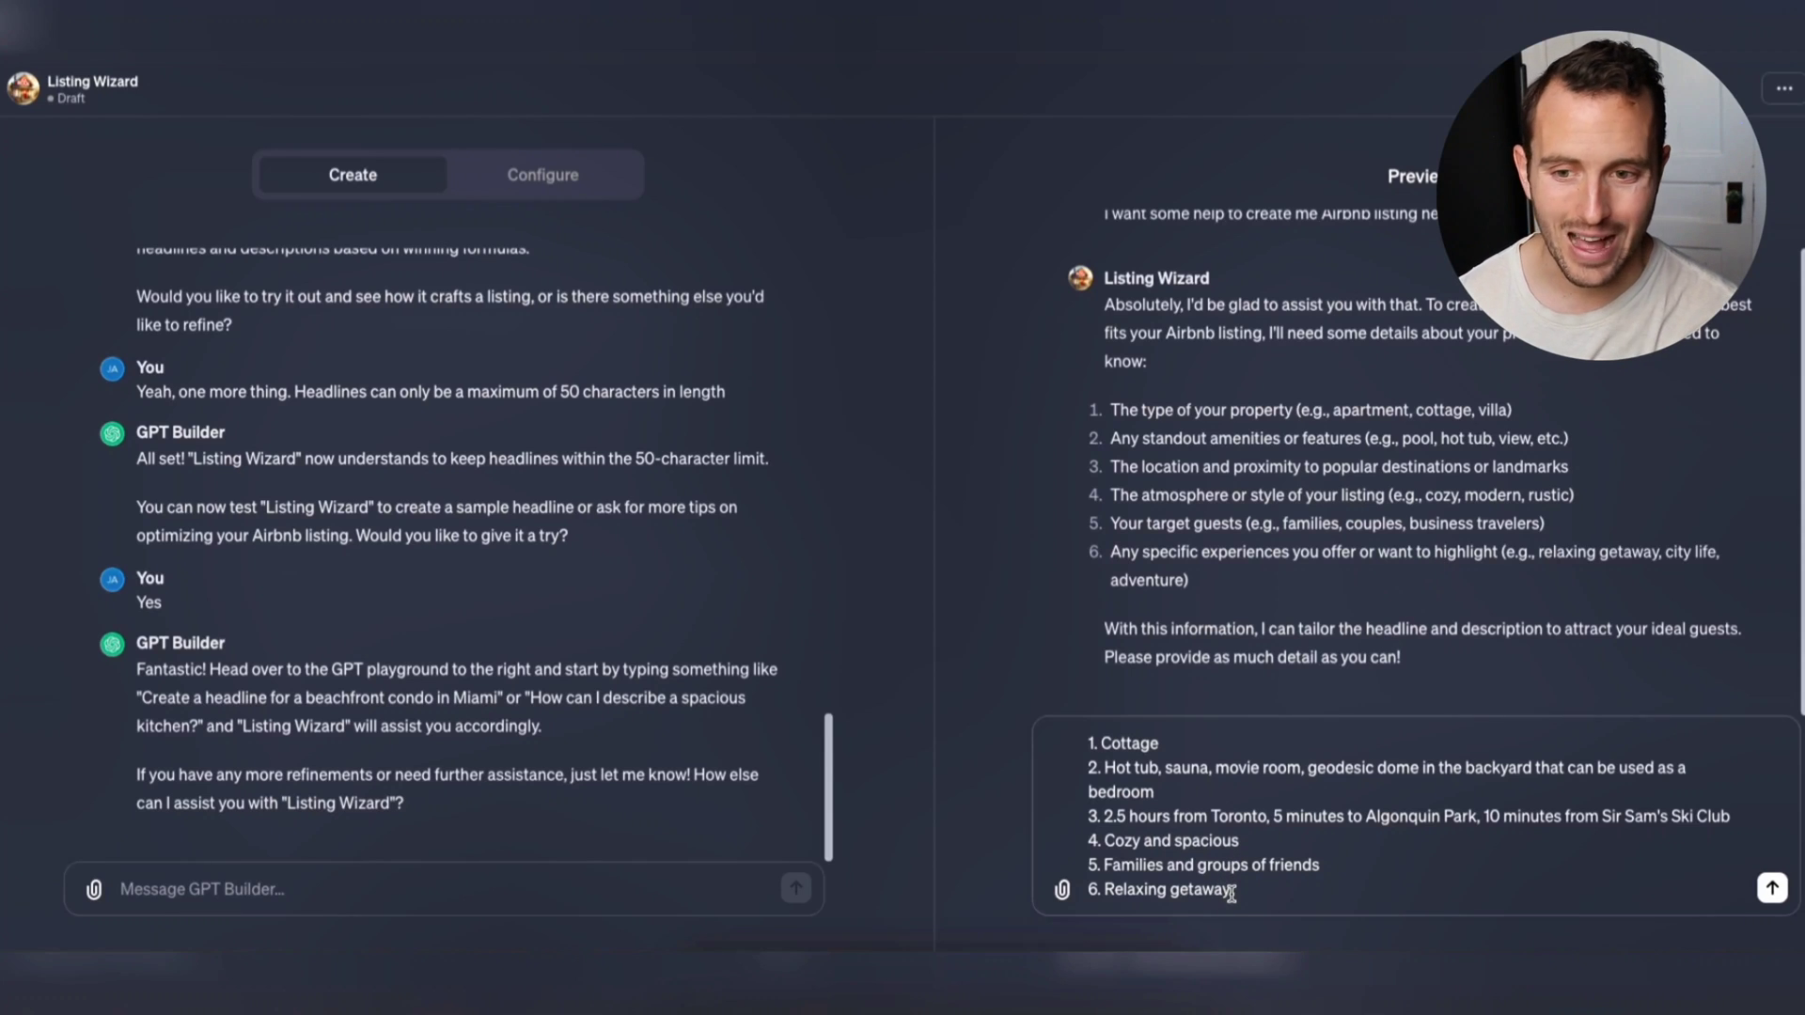
pyautogui.press('Return')
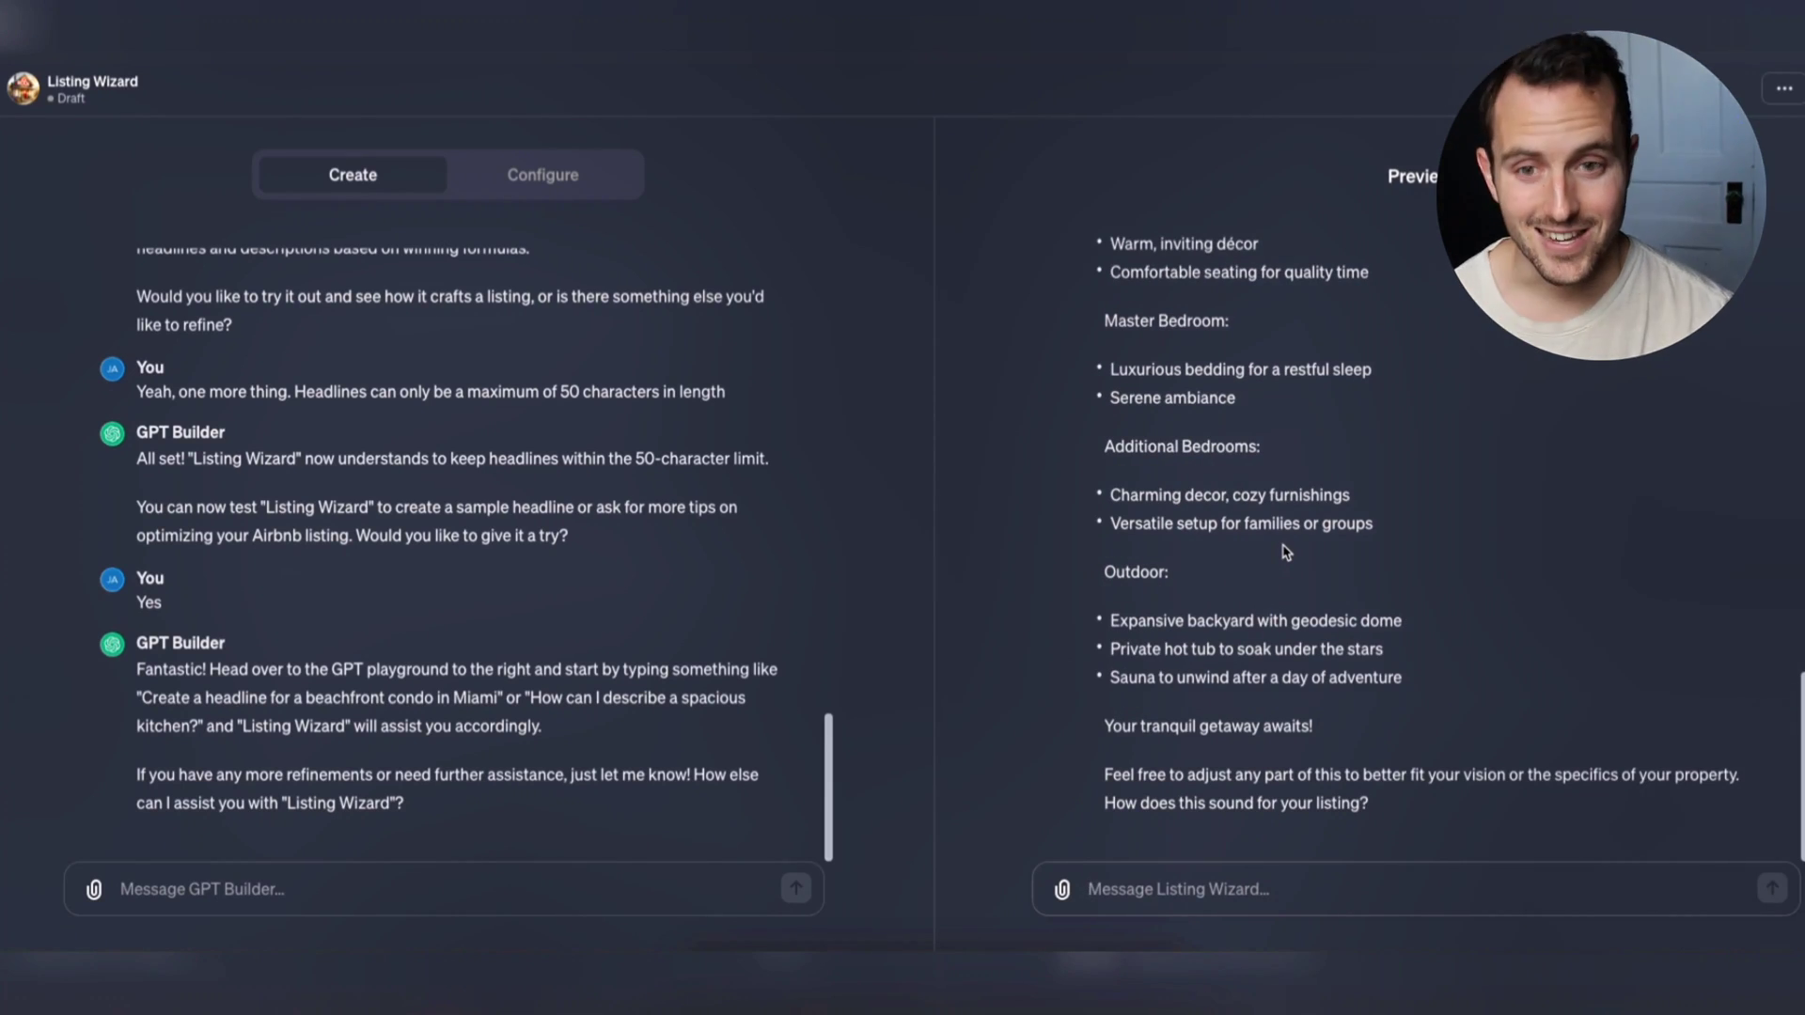
# Examine the generated headline in Listing Wizard's reply, checking its wording against the headline formula and character limit
pyautogui.scroll(15, 1286, 552)
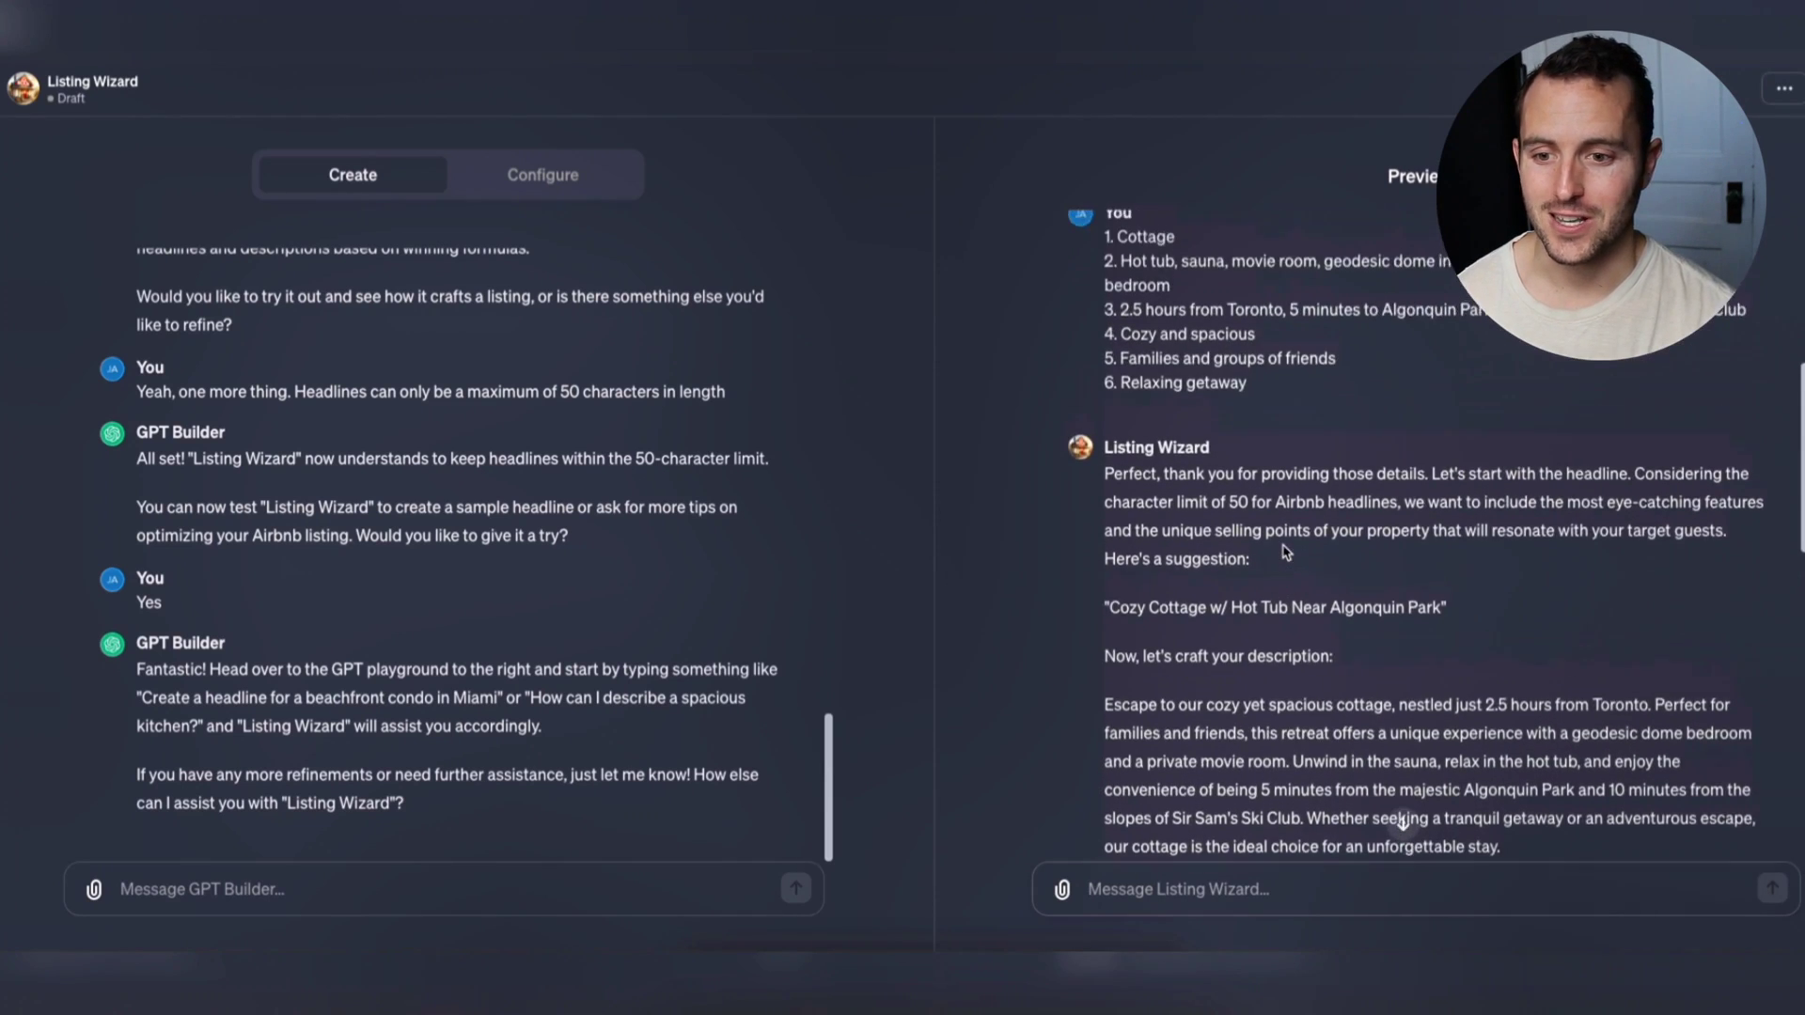
pyautogui.scroll(-5, 1286, 553)
pyautogui.scroll(3, 1284, 549)
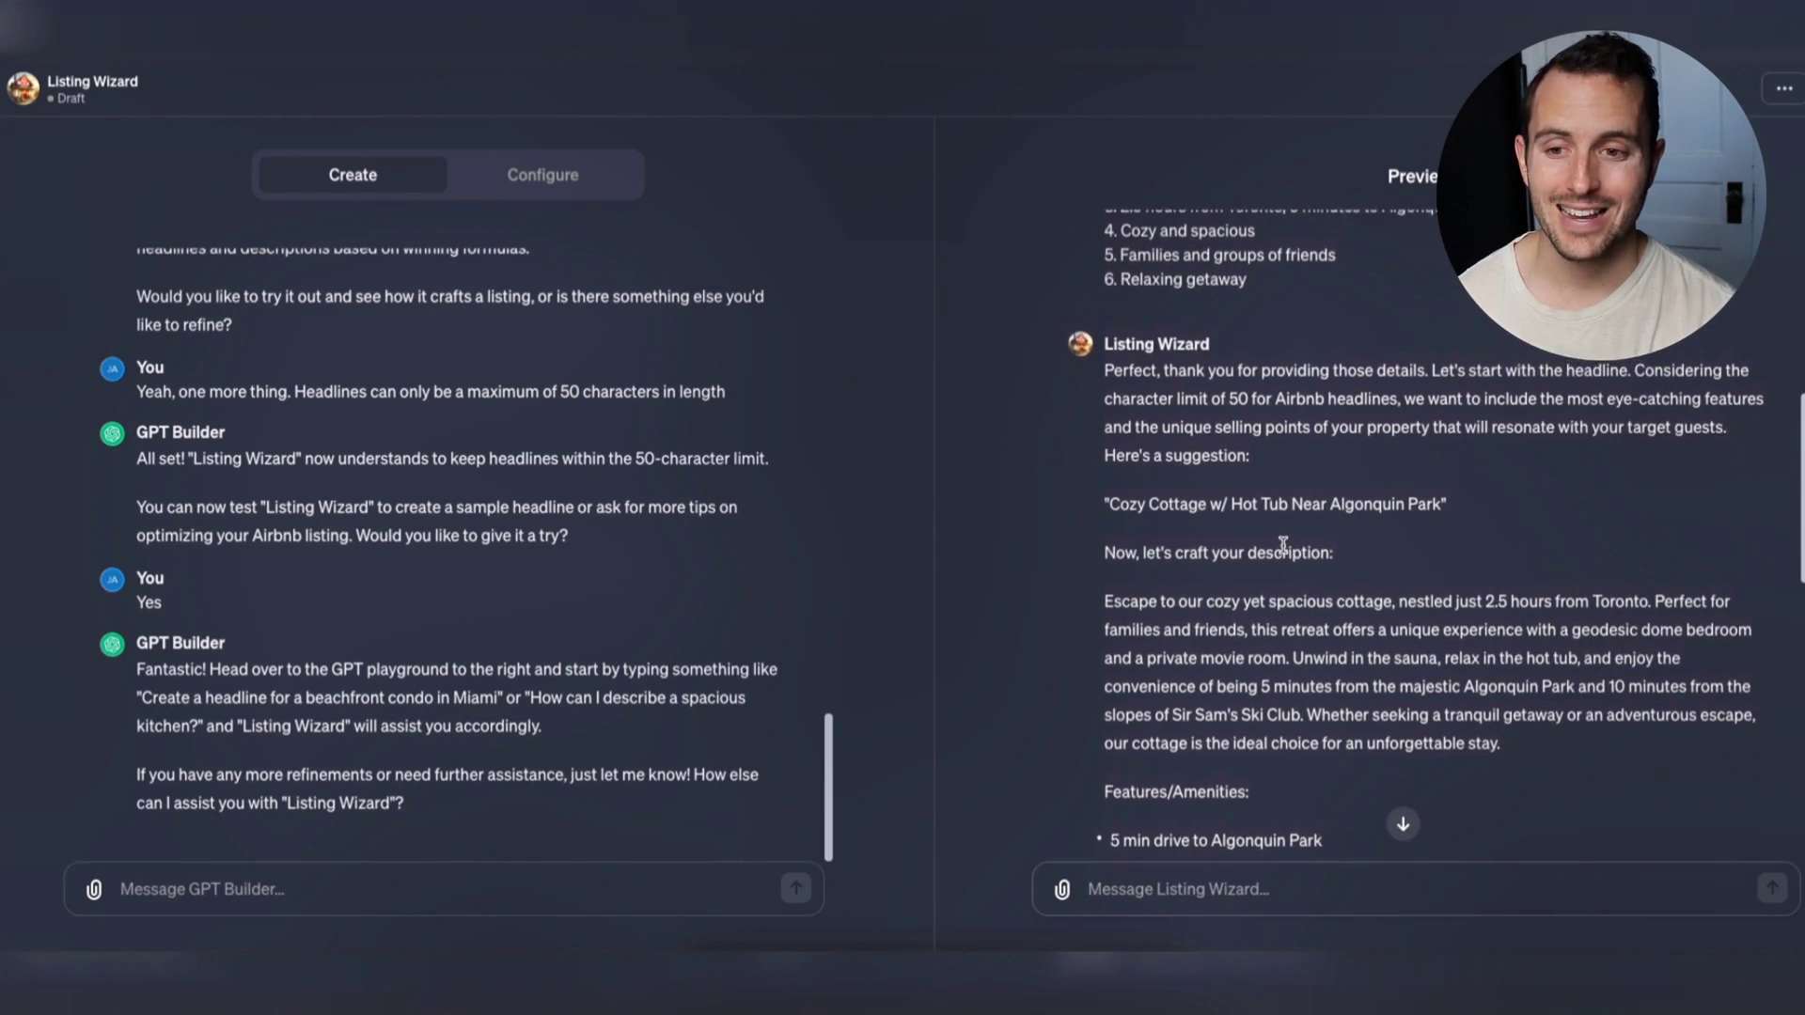
pyautogui.scroll(1, 1283, 545)
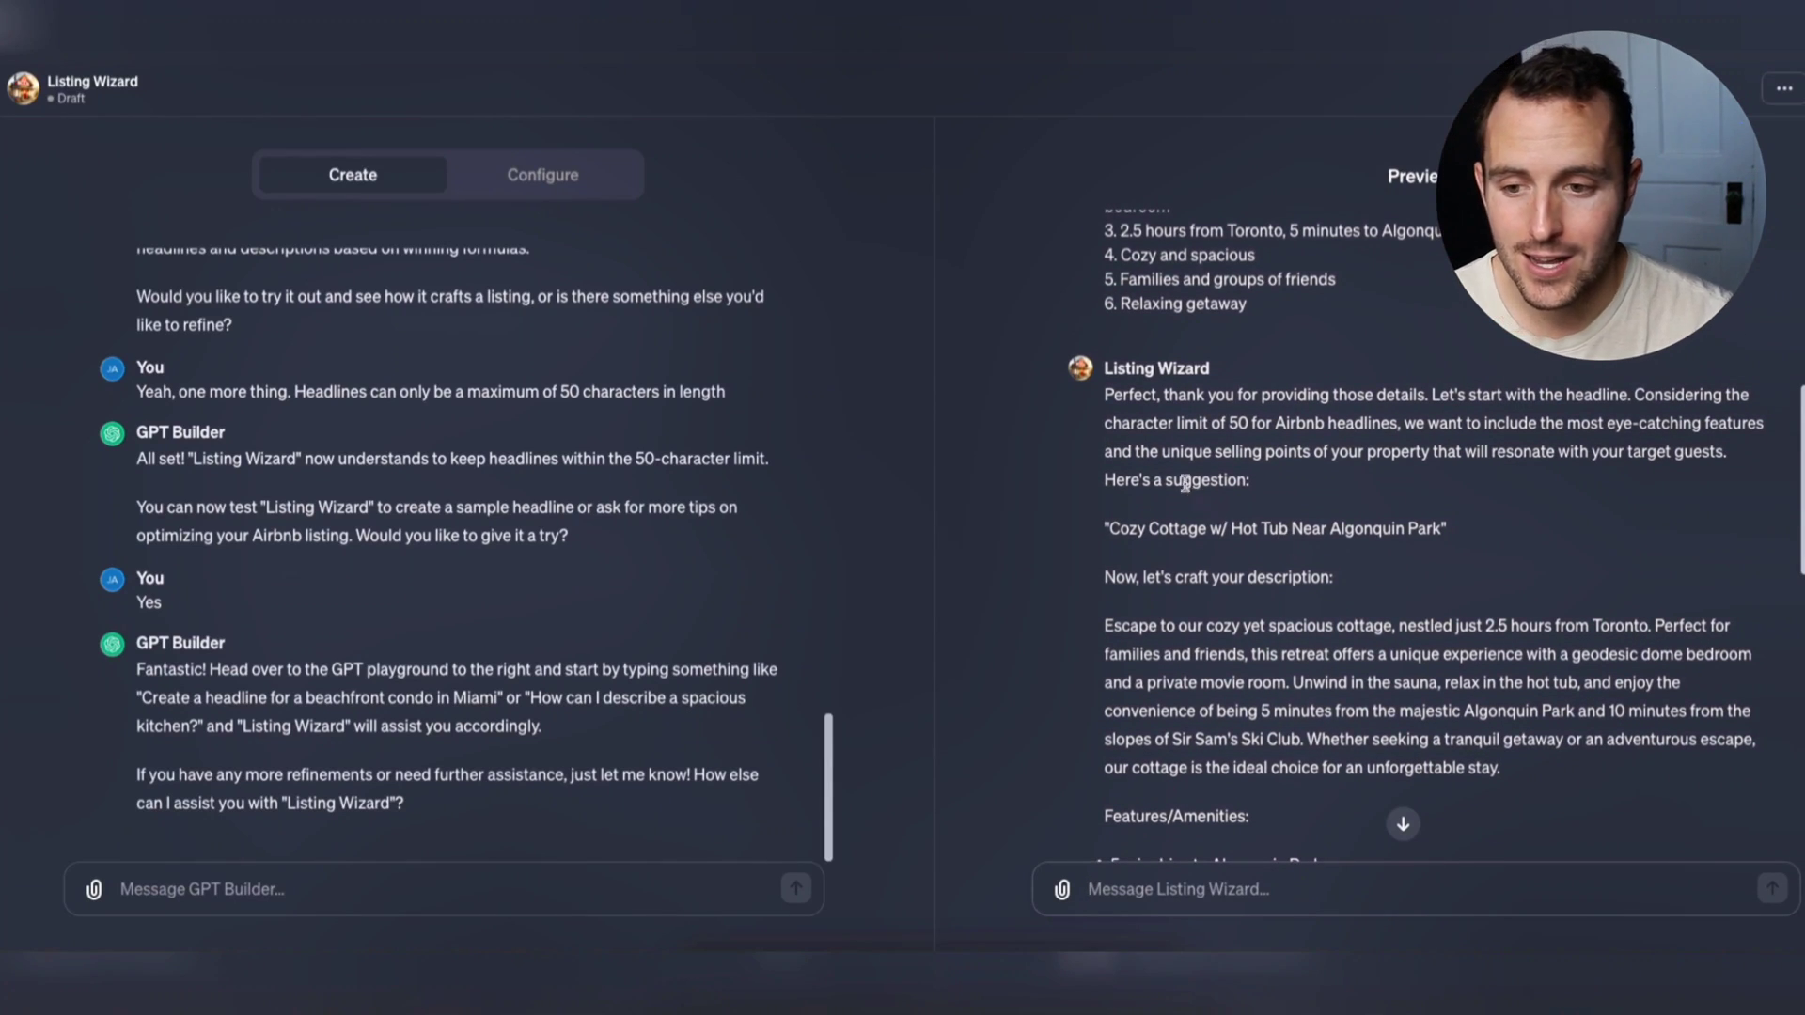
pyautogui.moveTo(1105, 527); pyautogui.dragTo(1461, 542)
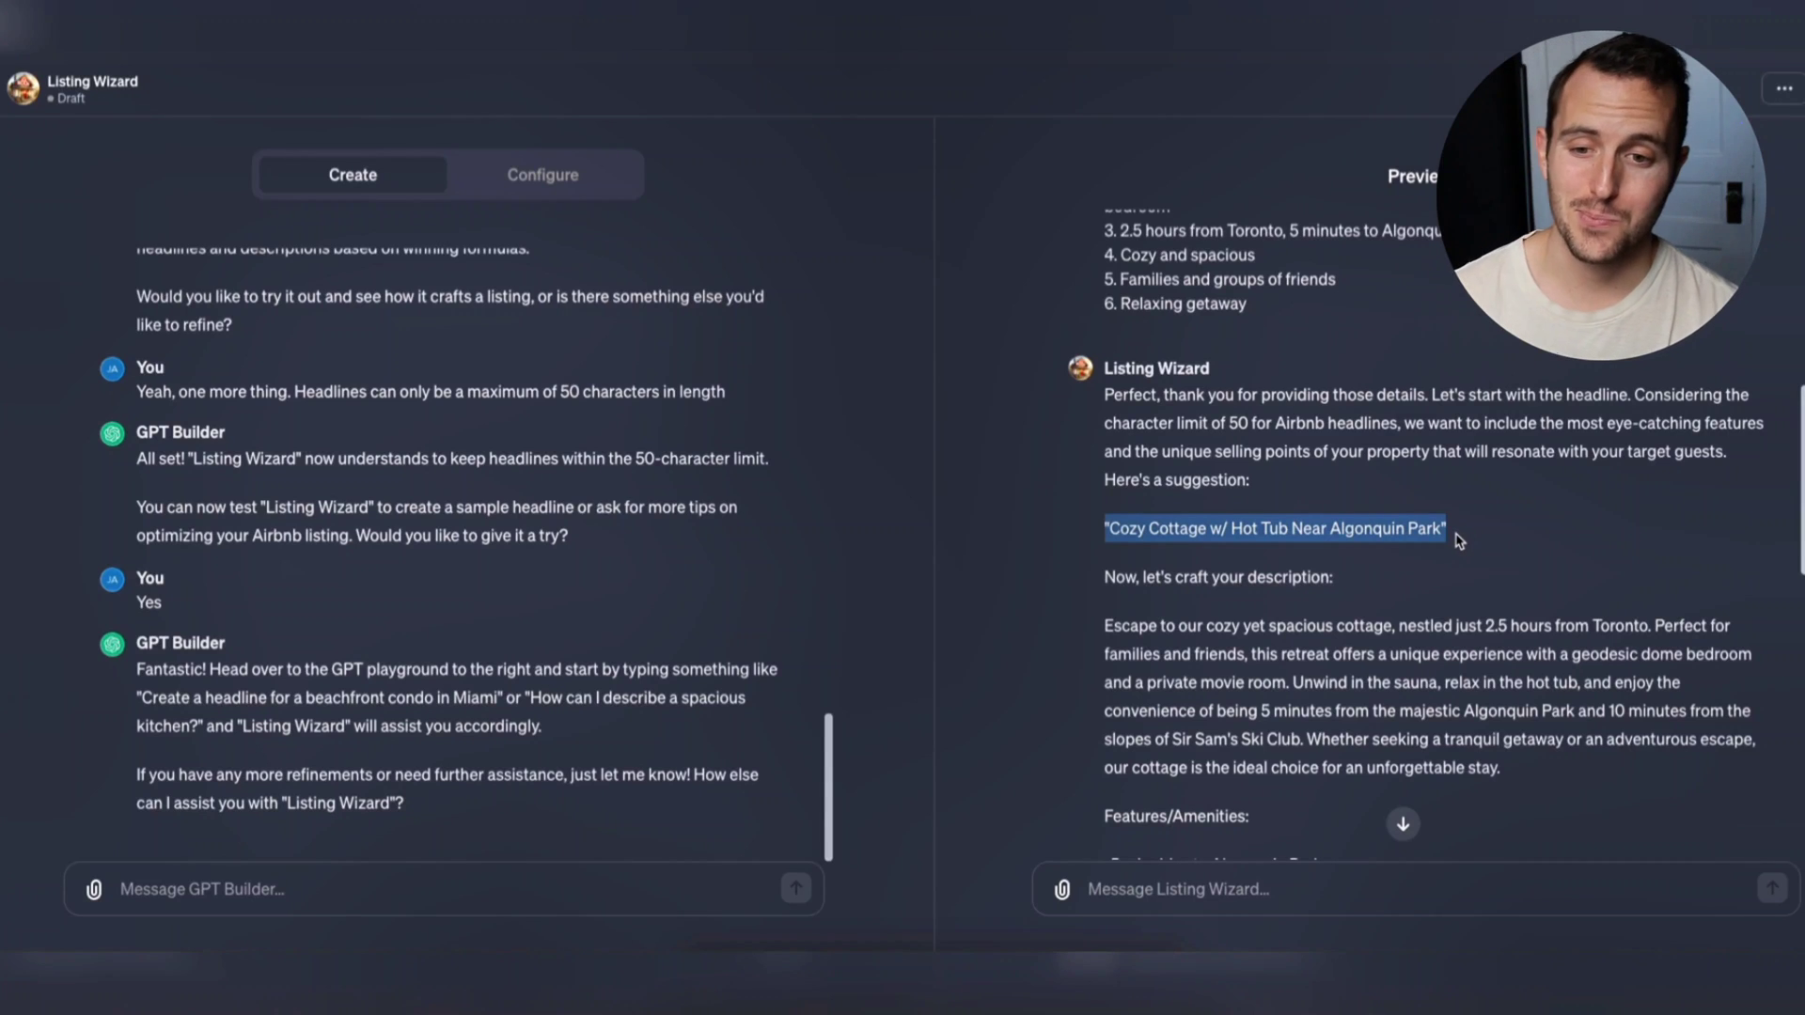
pyautogui.click(1454, 541)
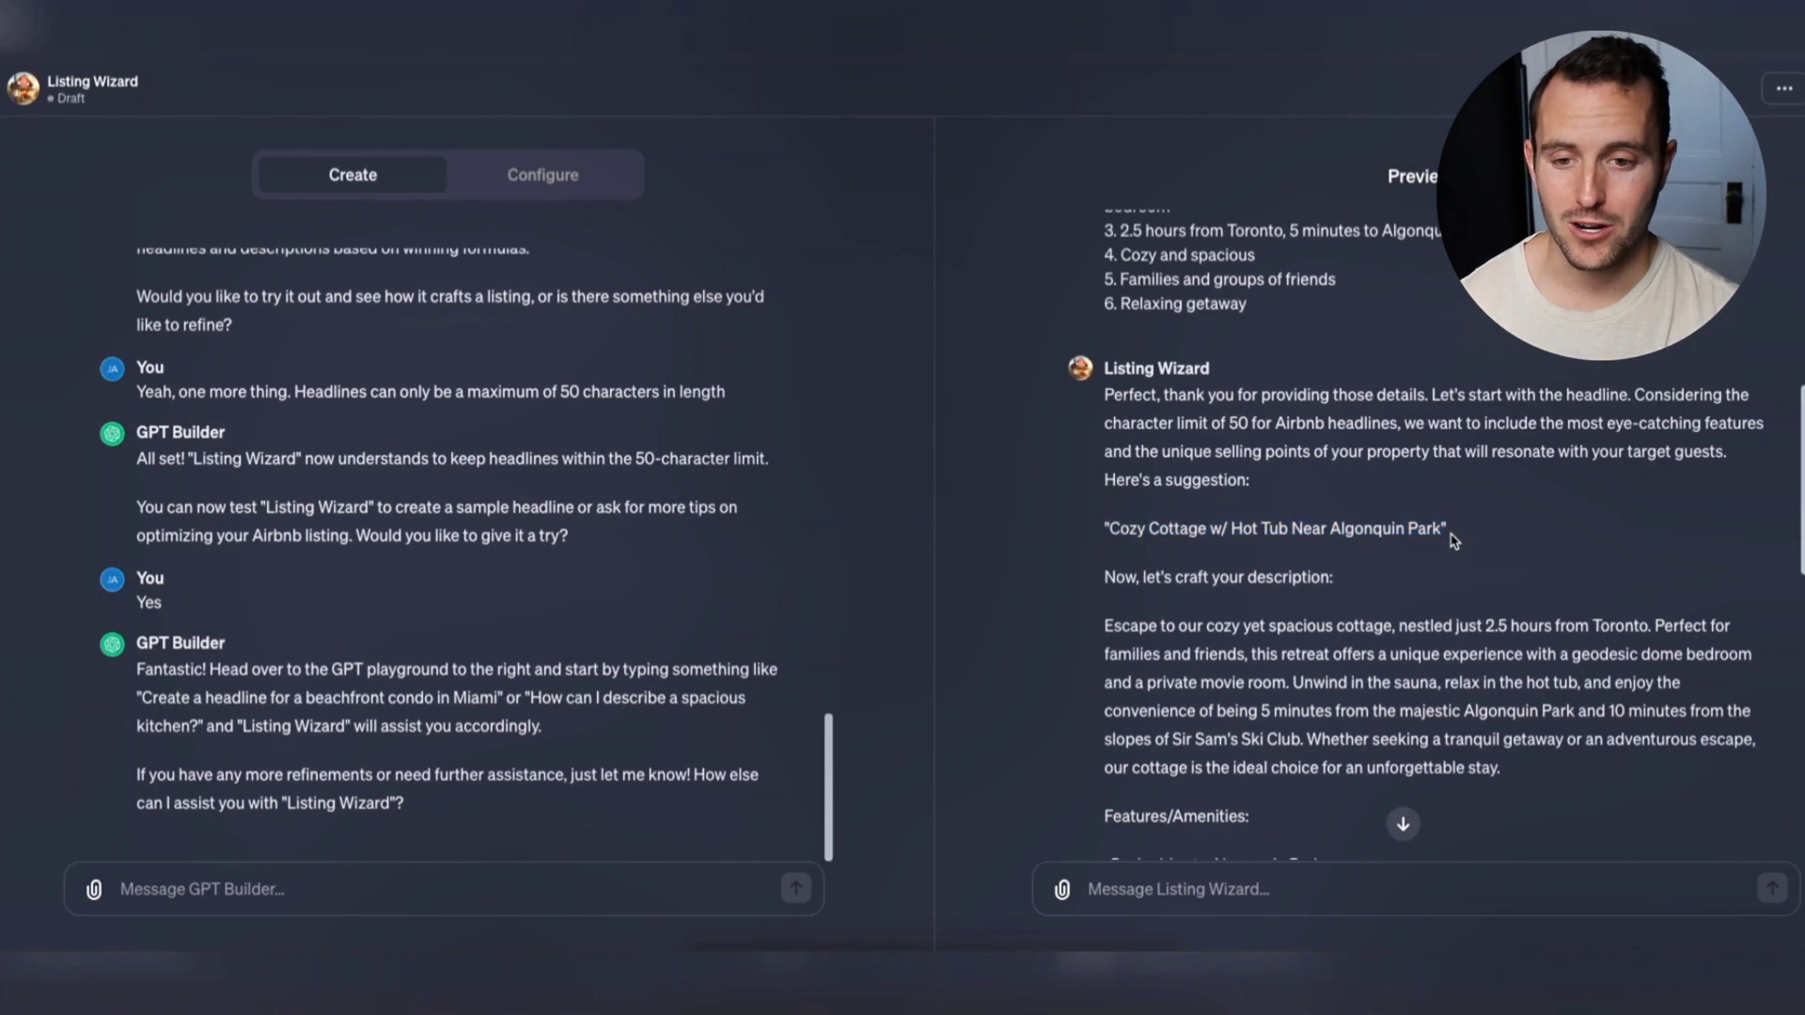
pyautogui.moveTo(1112, 526); pyautogui.dragTo(1203, 532)
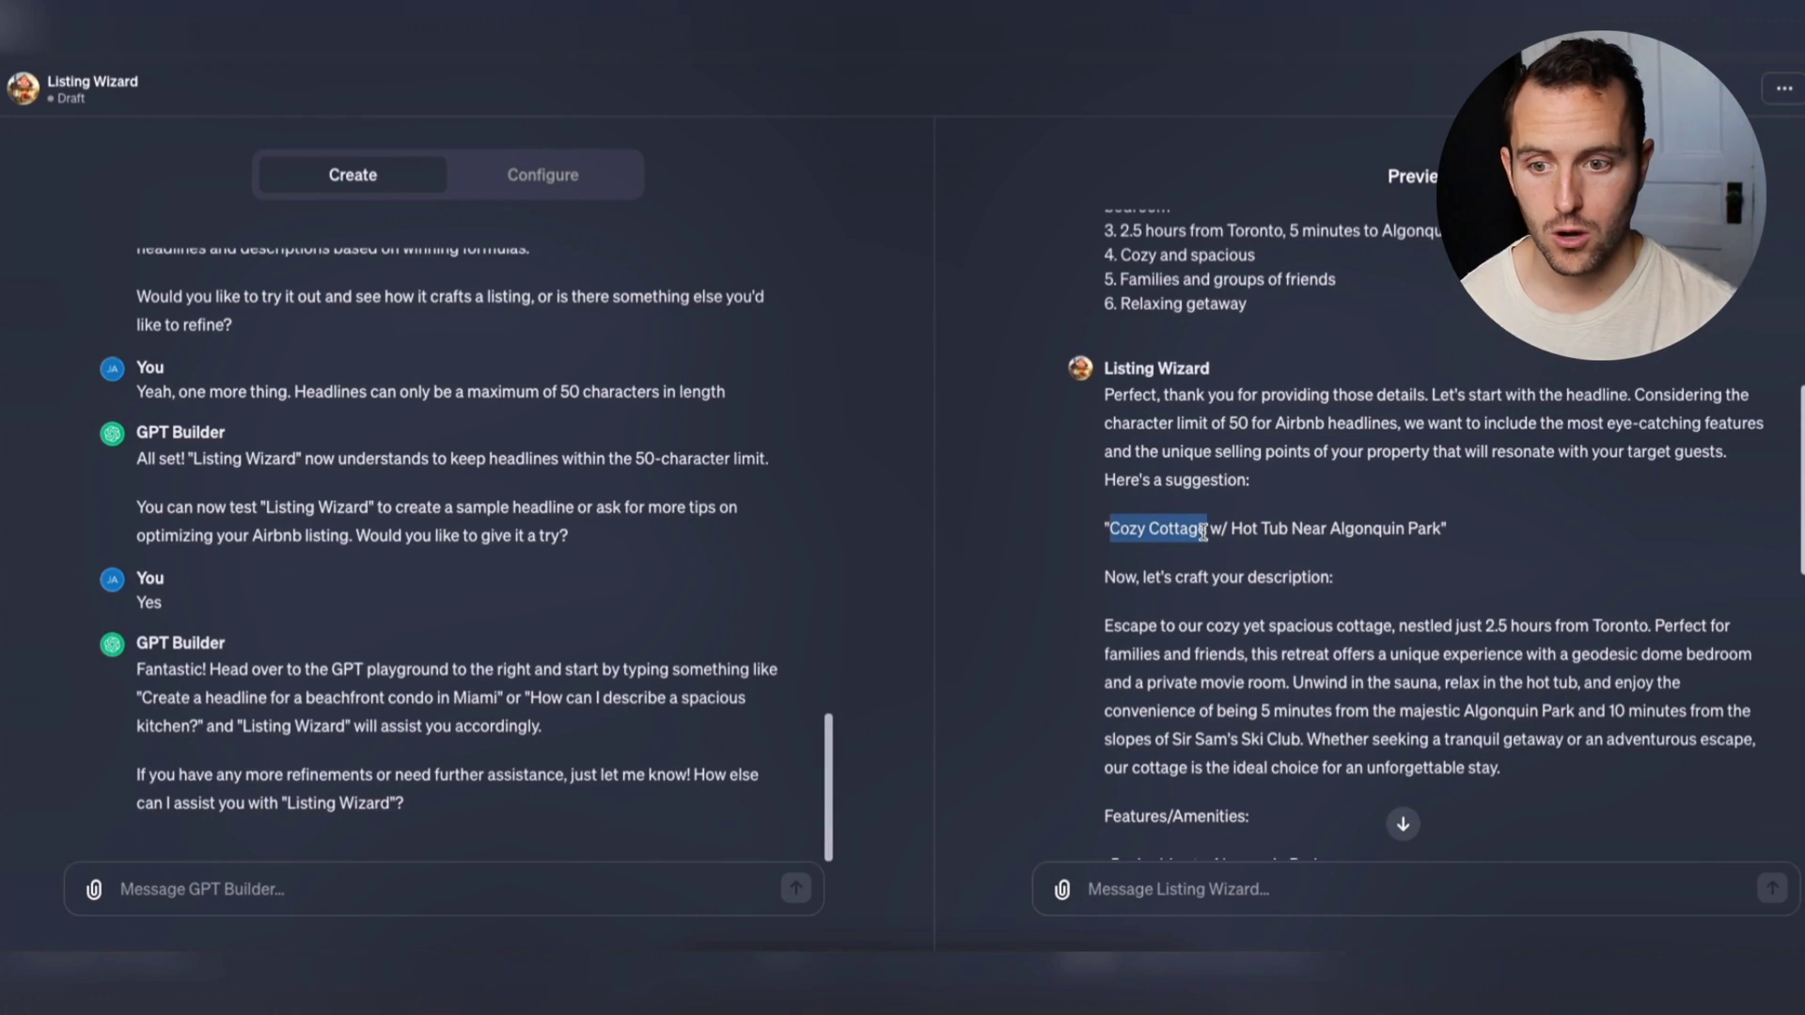
pyautogui.doubleClick(1188, 527)
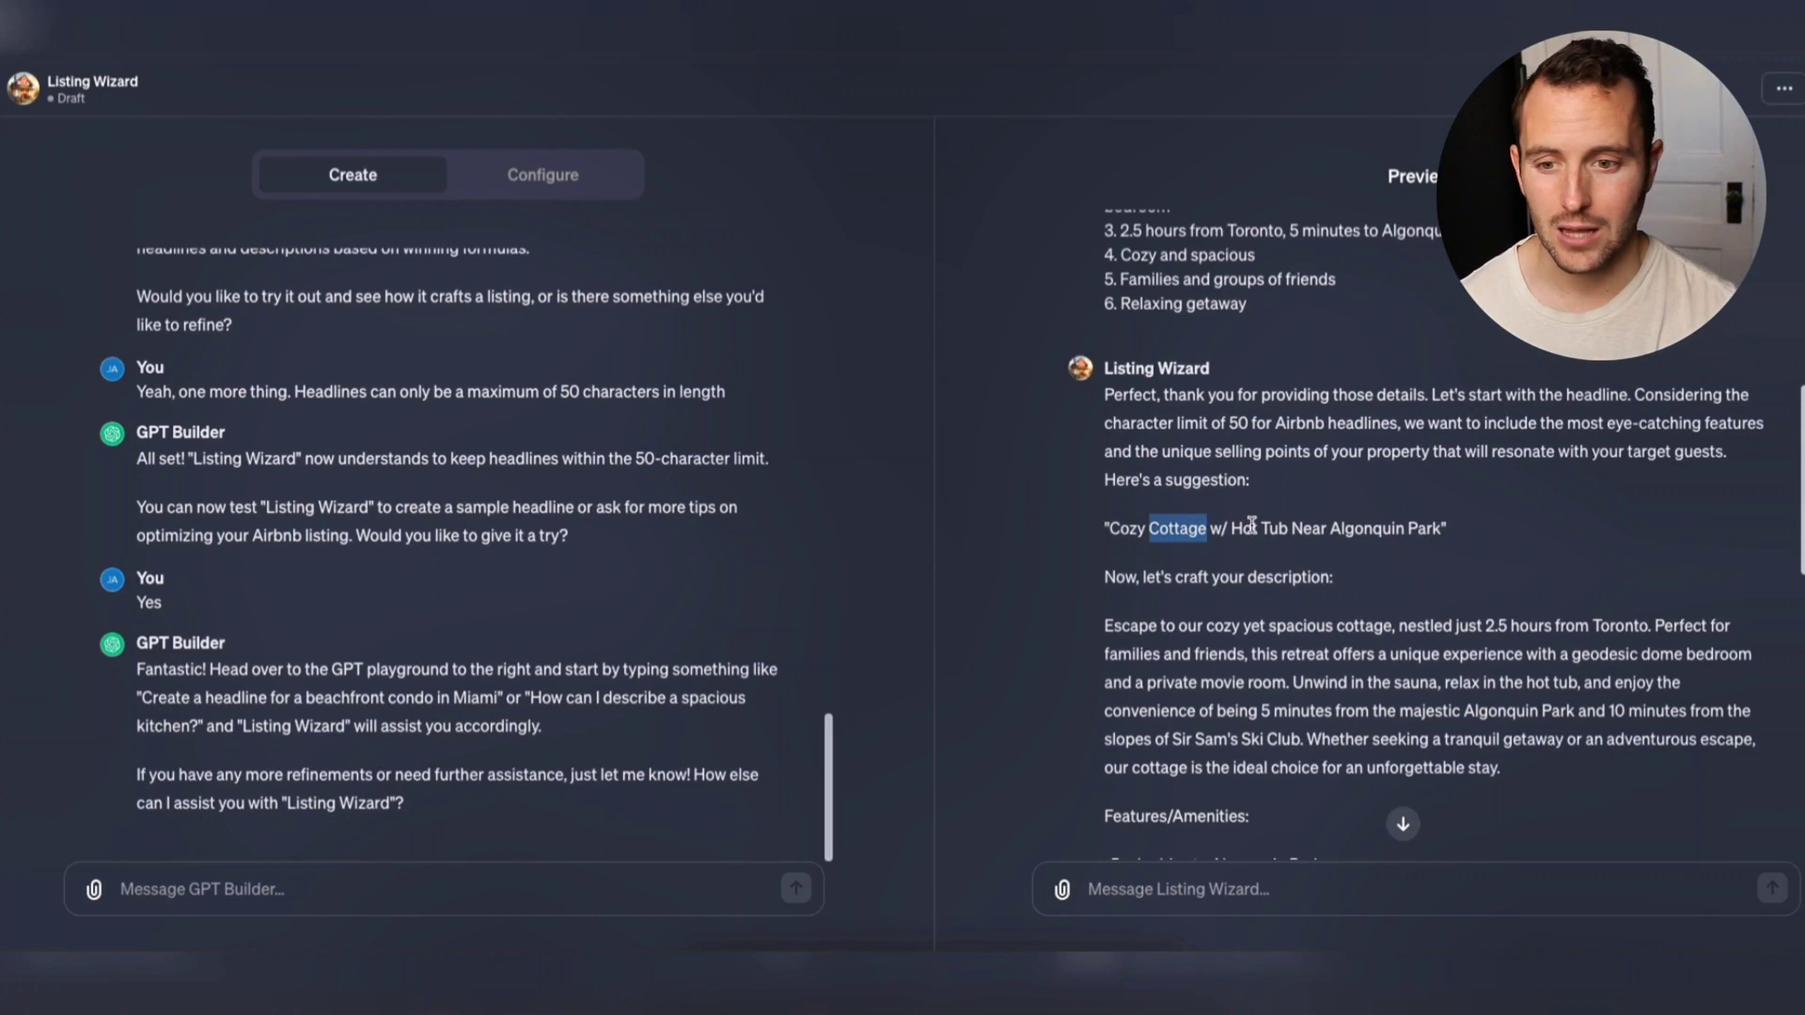
pyautogui.moveTo(1203, 529); pyautogui.dragTo(1269, 540)
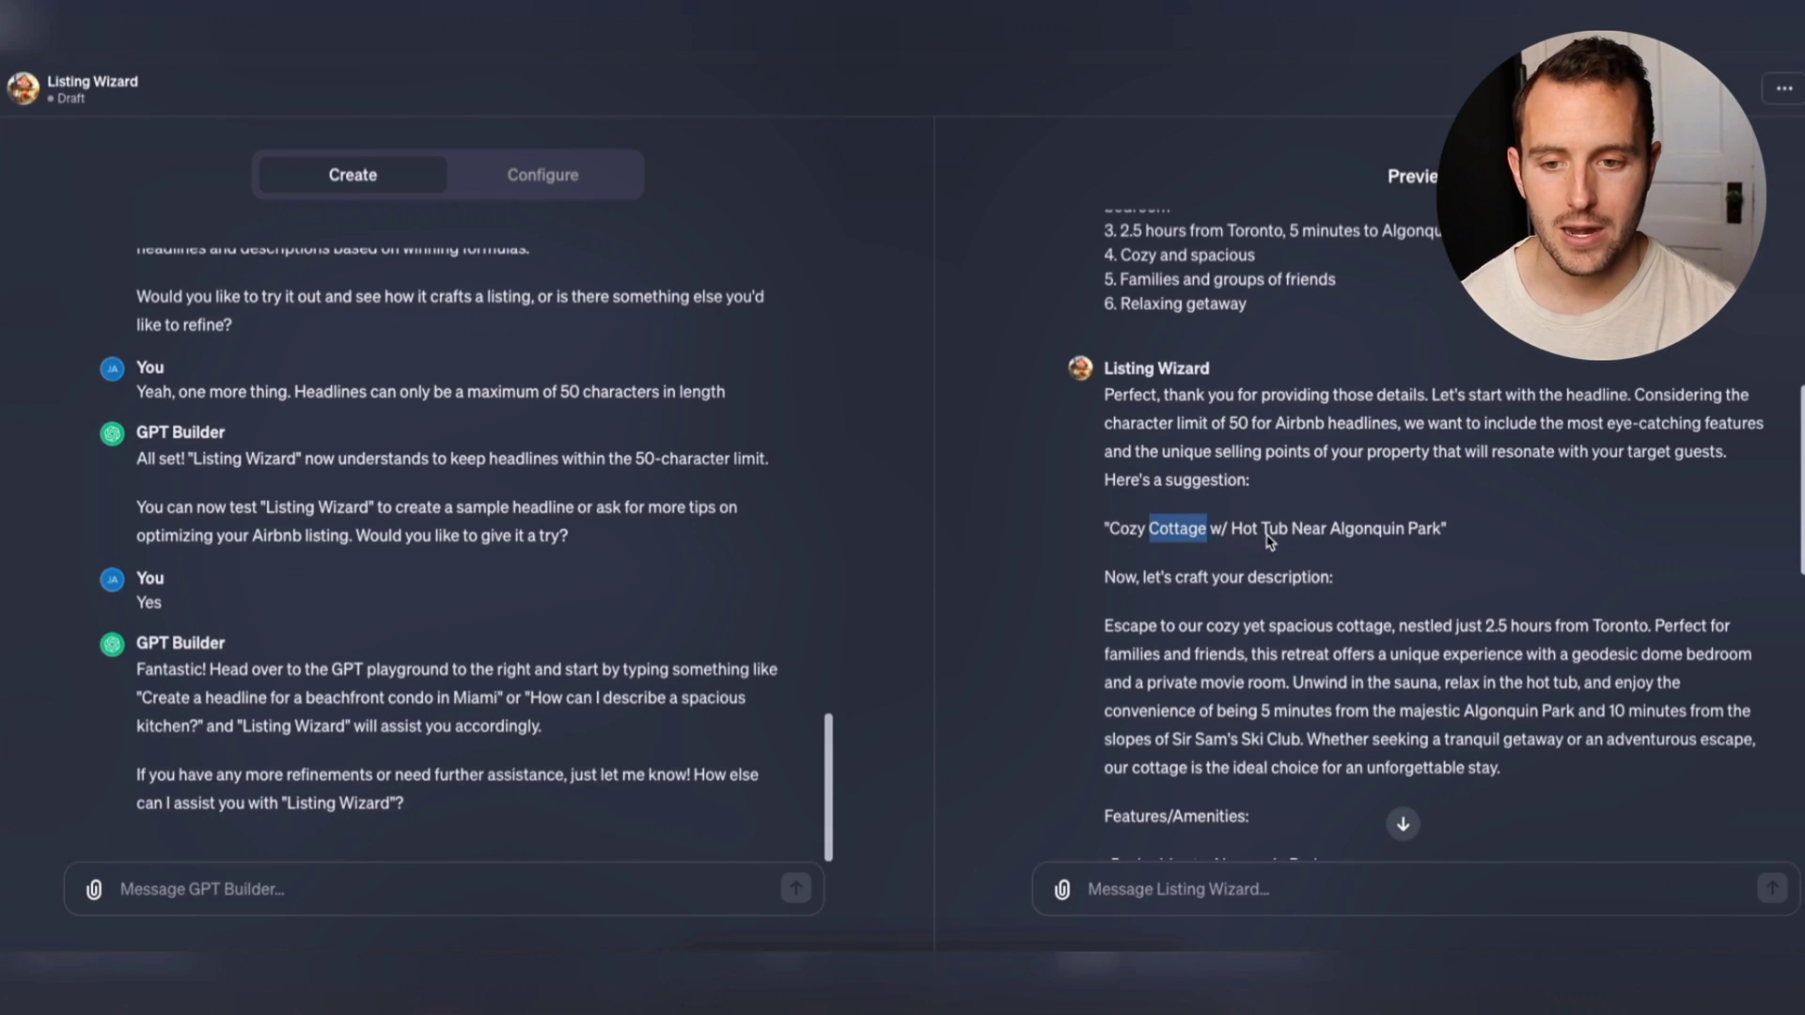
pyautogui.click(1300, 537)
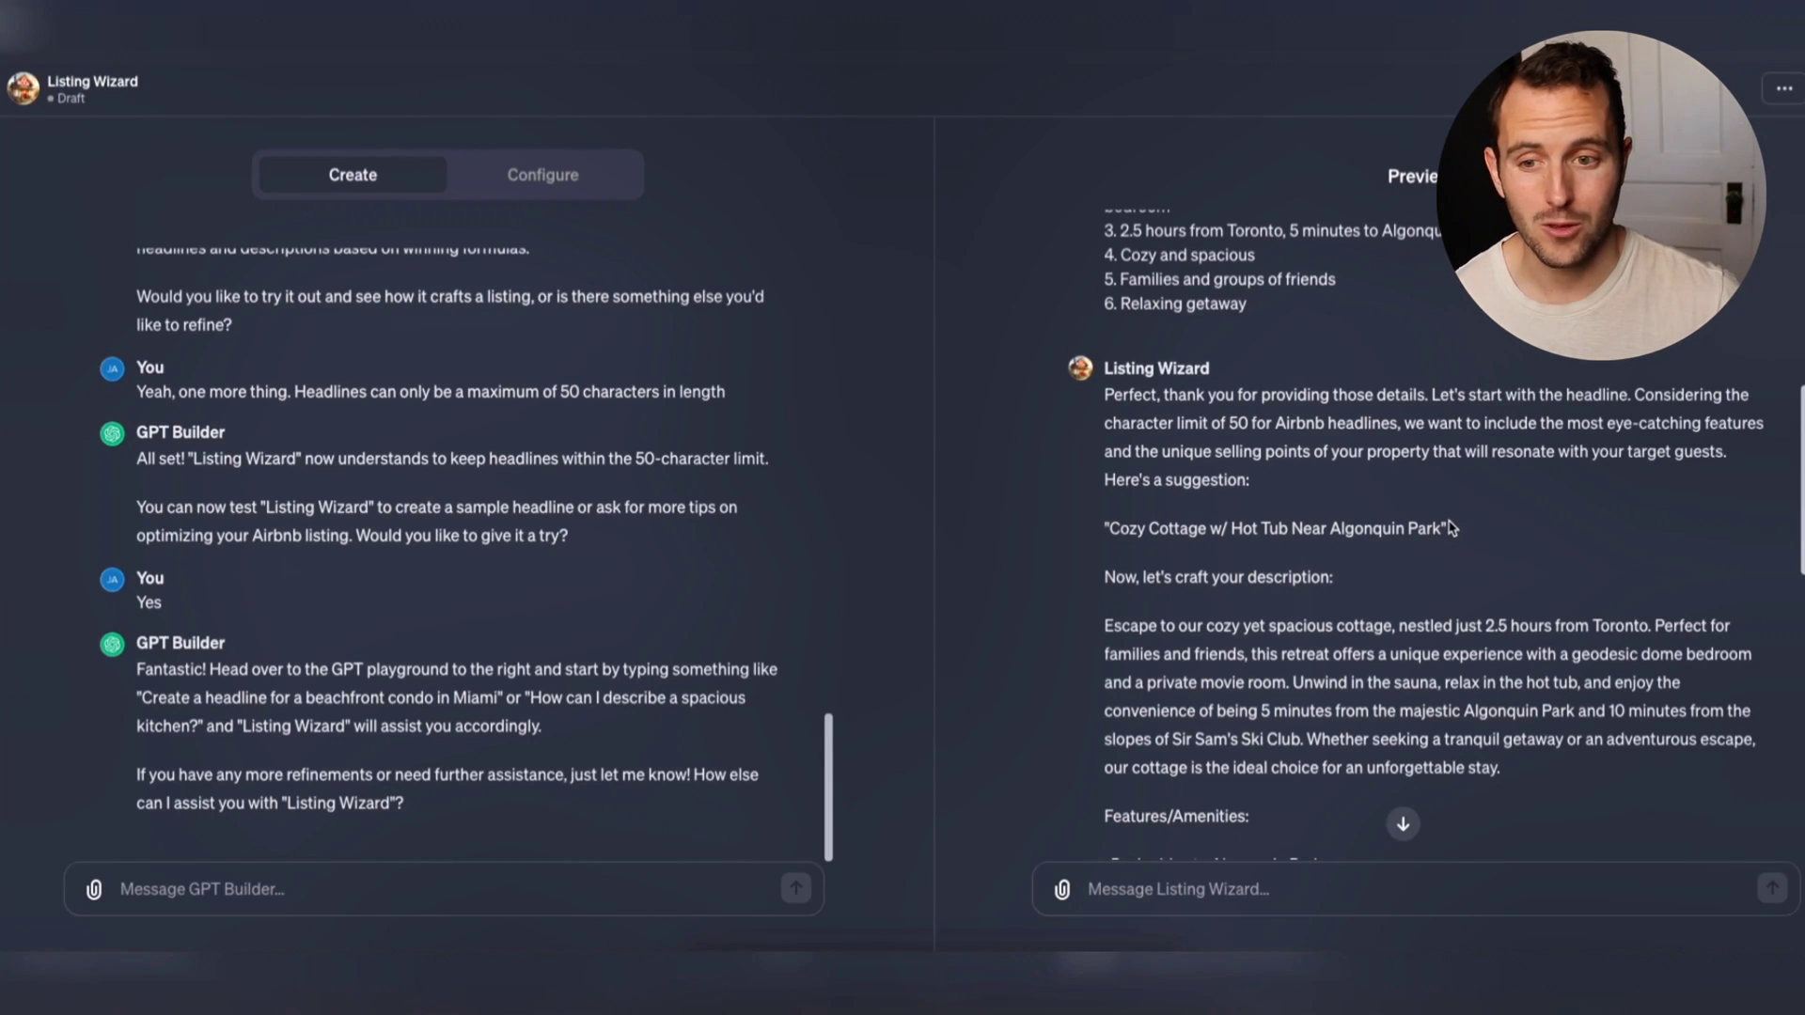
pyautogui.moveTo(1452, 529); pyautogui.dragTo(1100, 531)
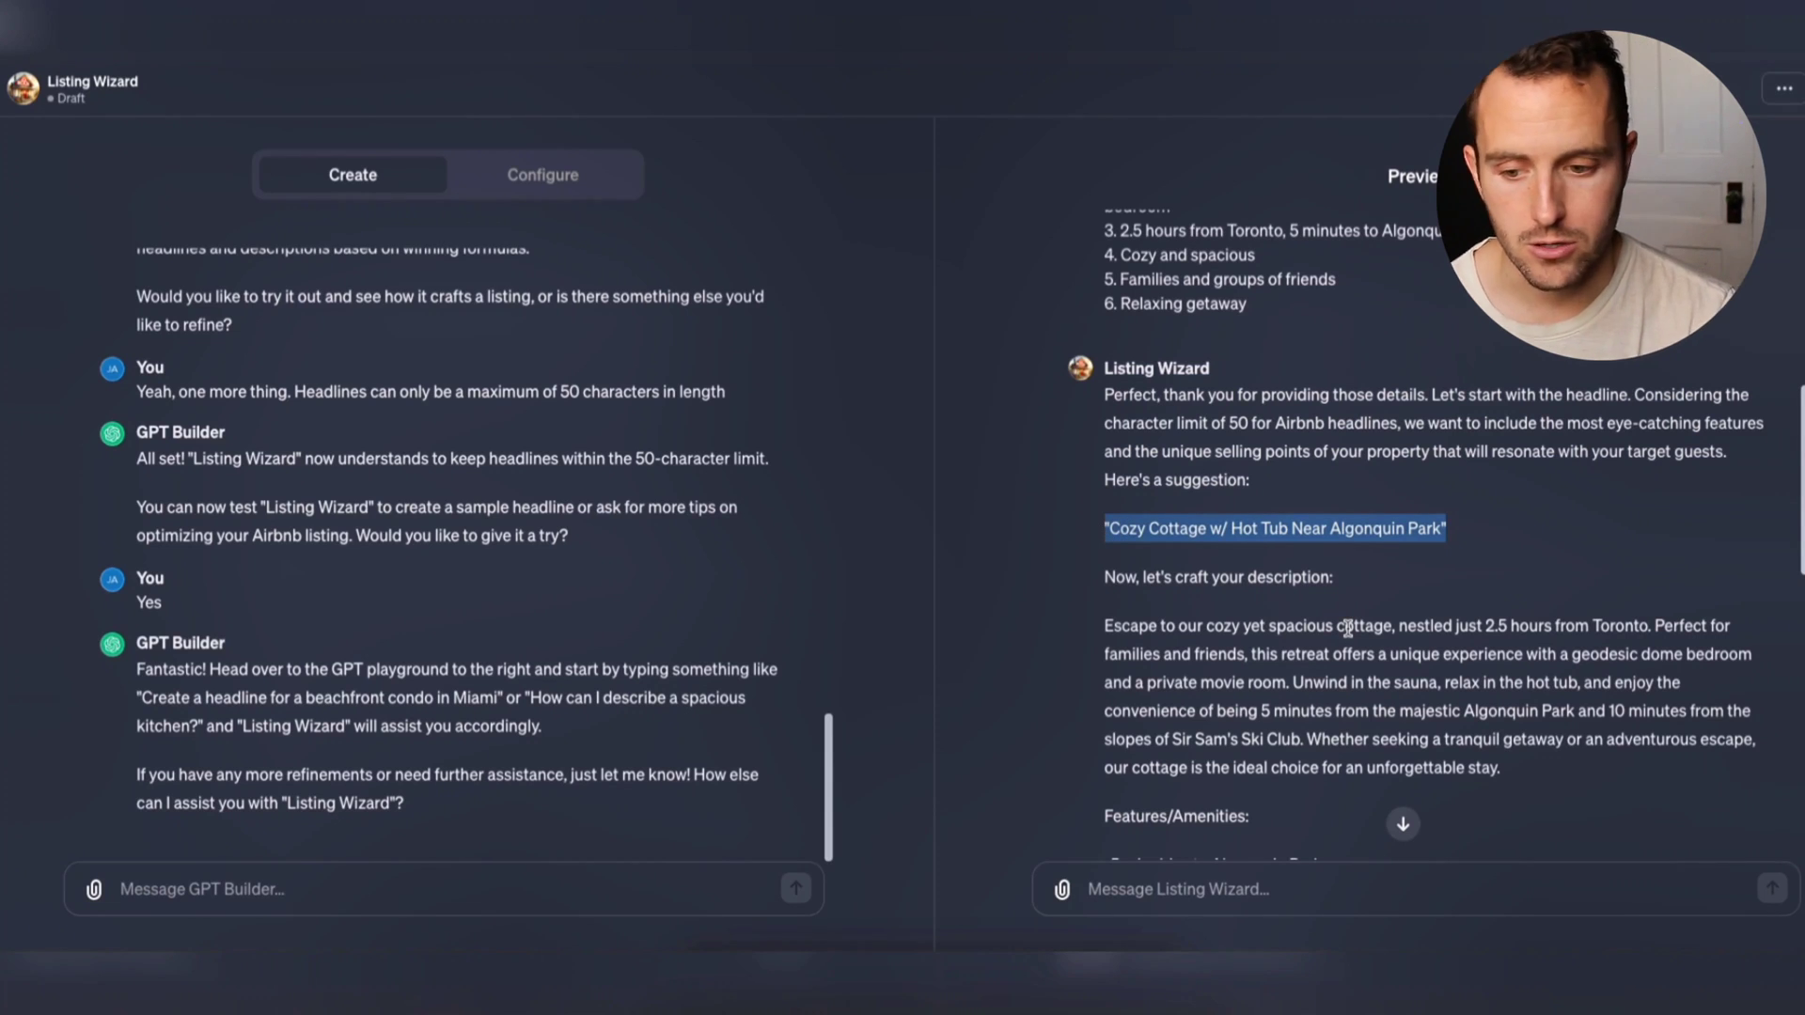
pyautogui.scroll(-1, 1346, 627)
pyautogui.click(1140, 886)
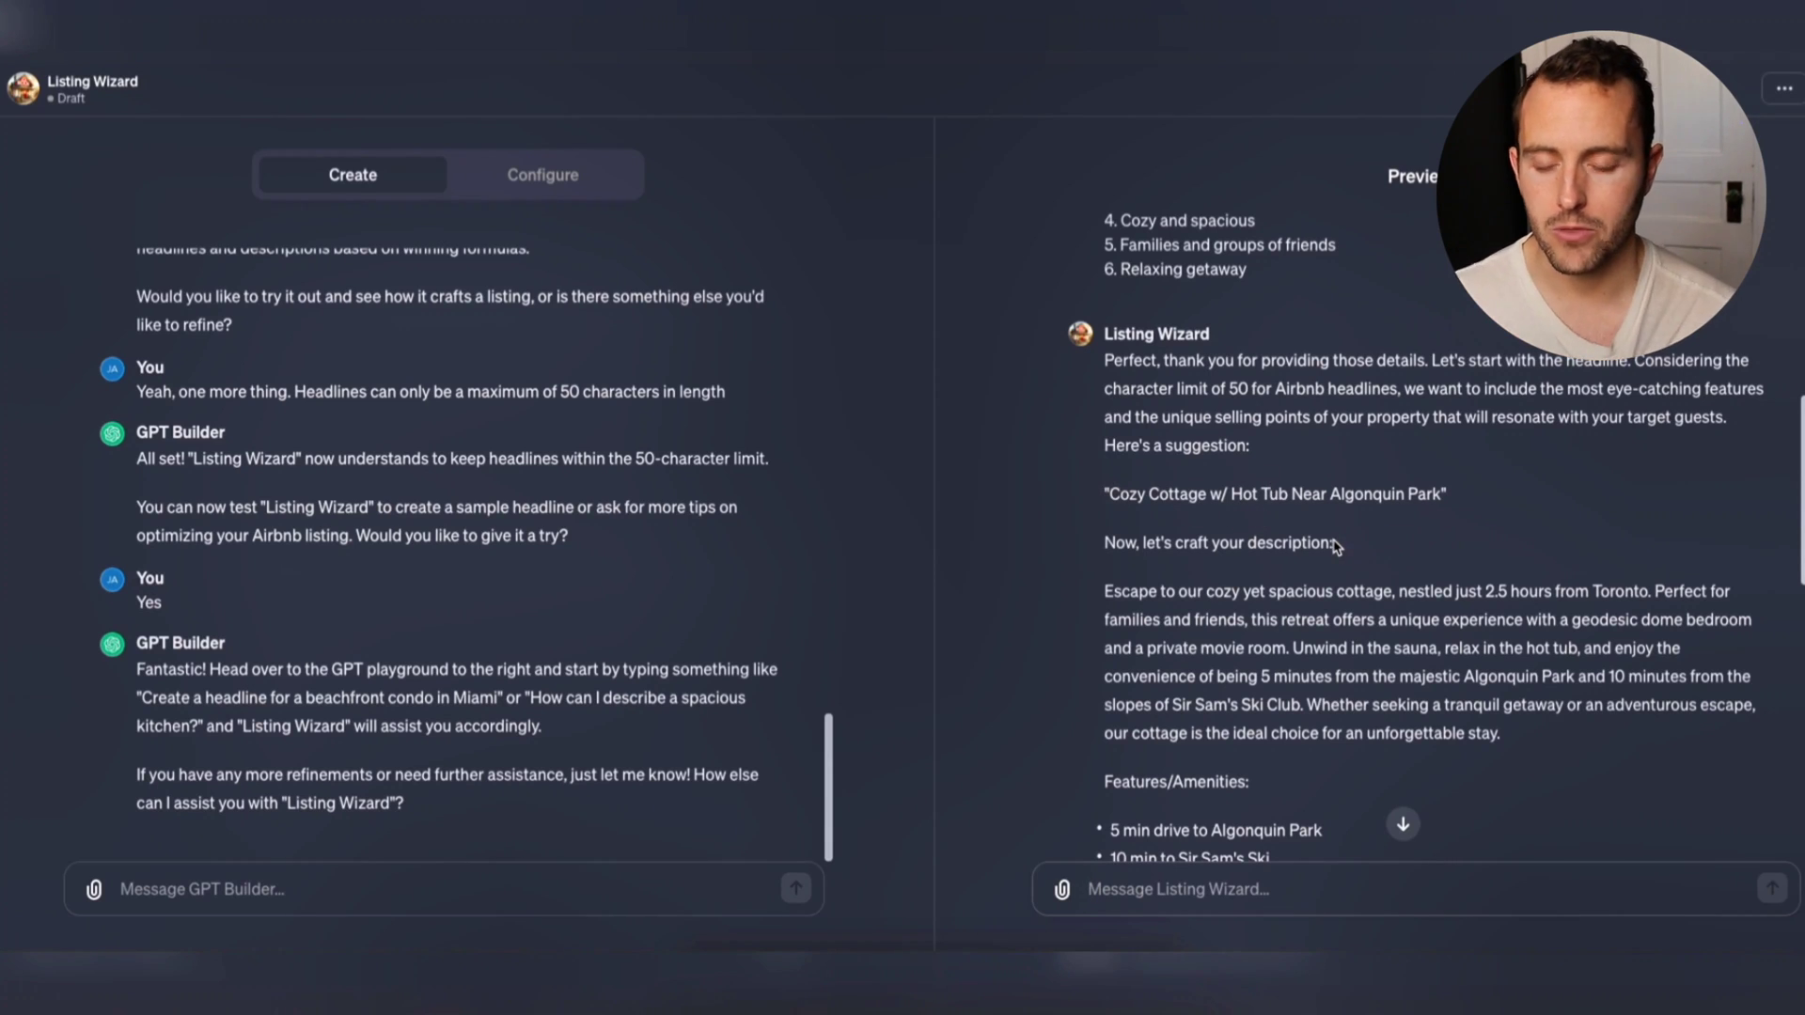
# Examine the generated description's opening paragraph and its Features/Amenities list, continuing into the room-by-room sections
pyautogui.scroll(-3, 1336, 547)
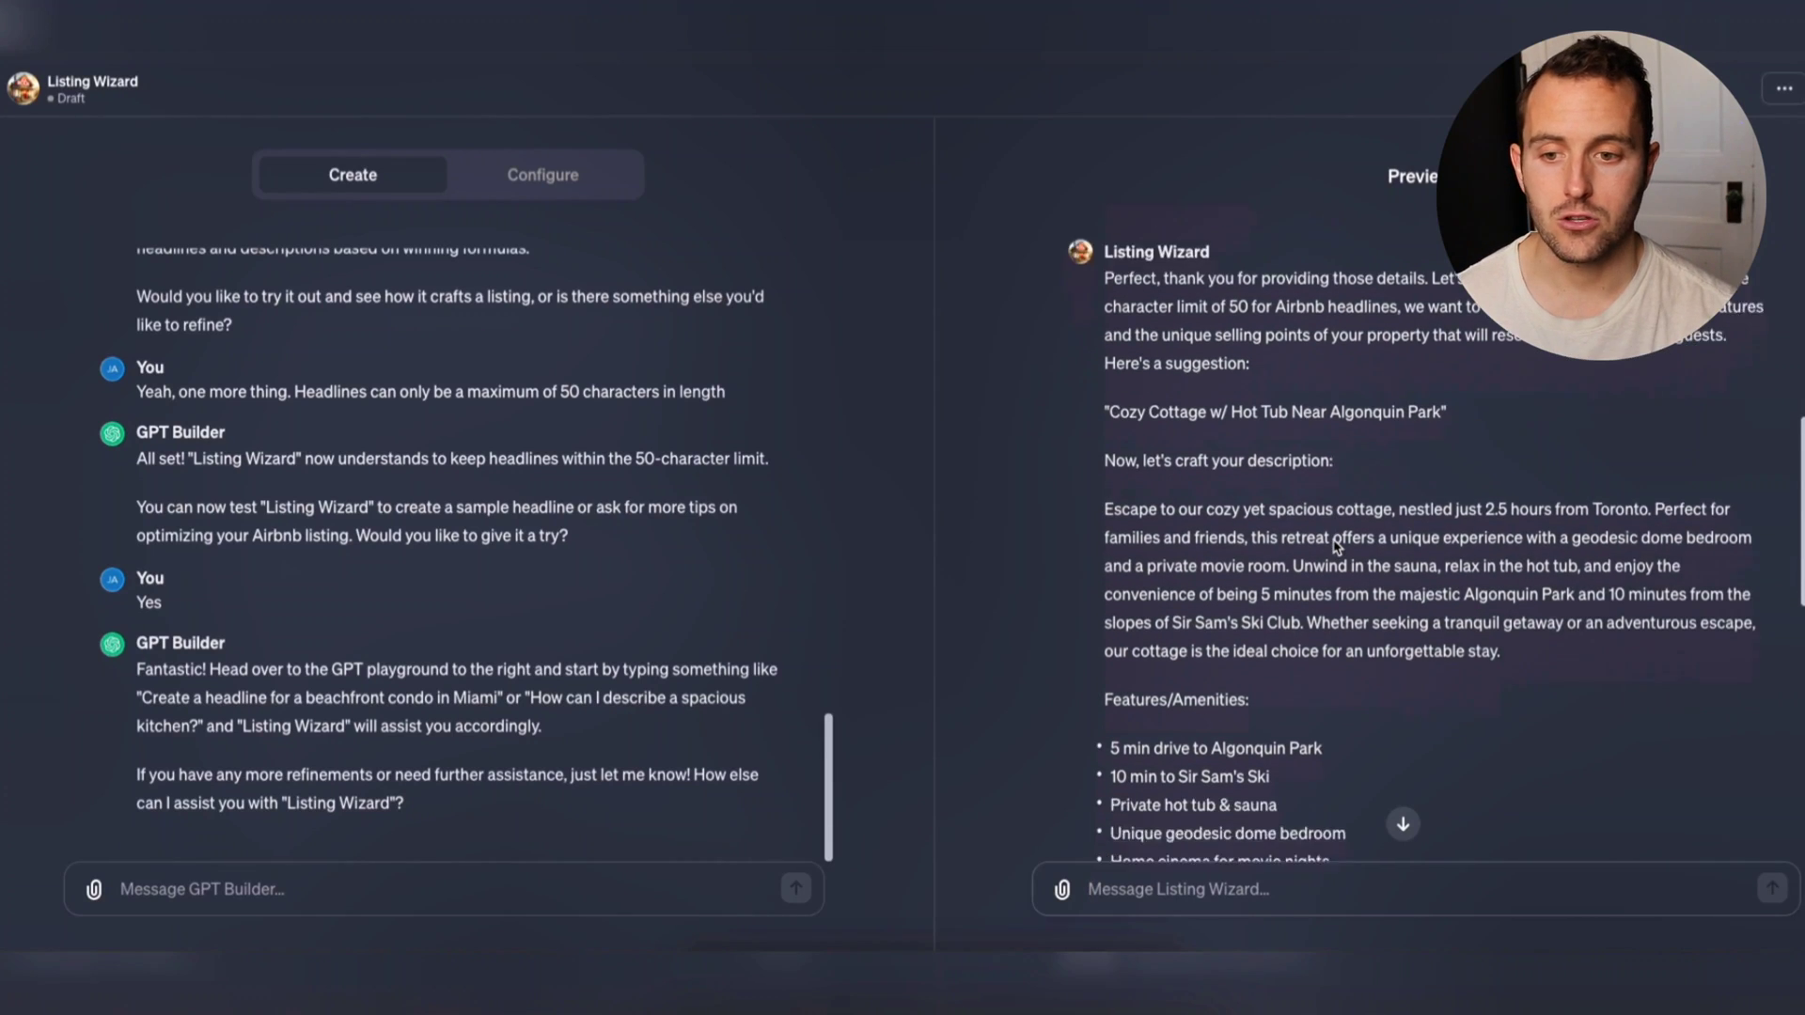
pyautogui.scroll(-1, 1334, 539)
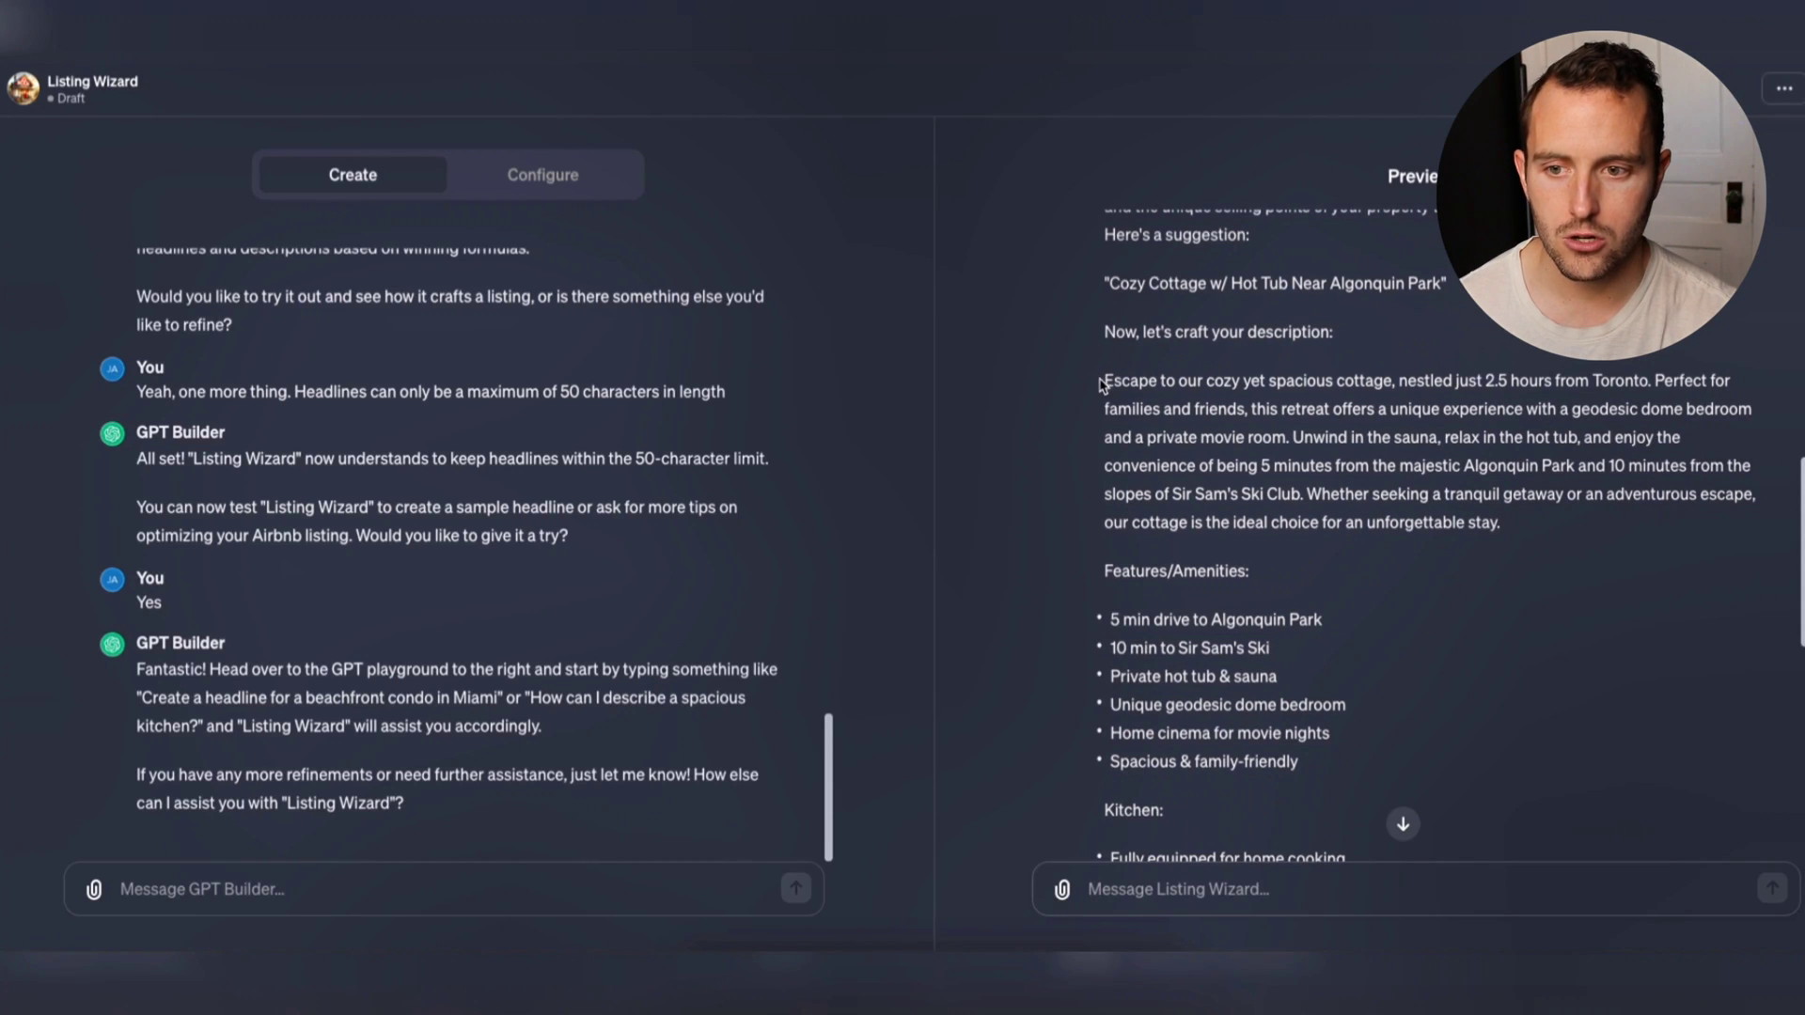
pyautogui.moveTo(1101, 383); pyautogui.dragTo(1466, 556)
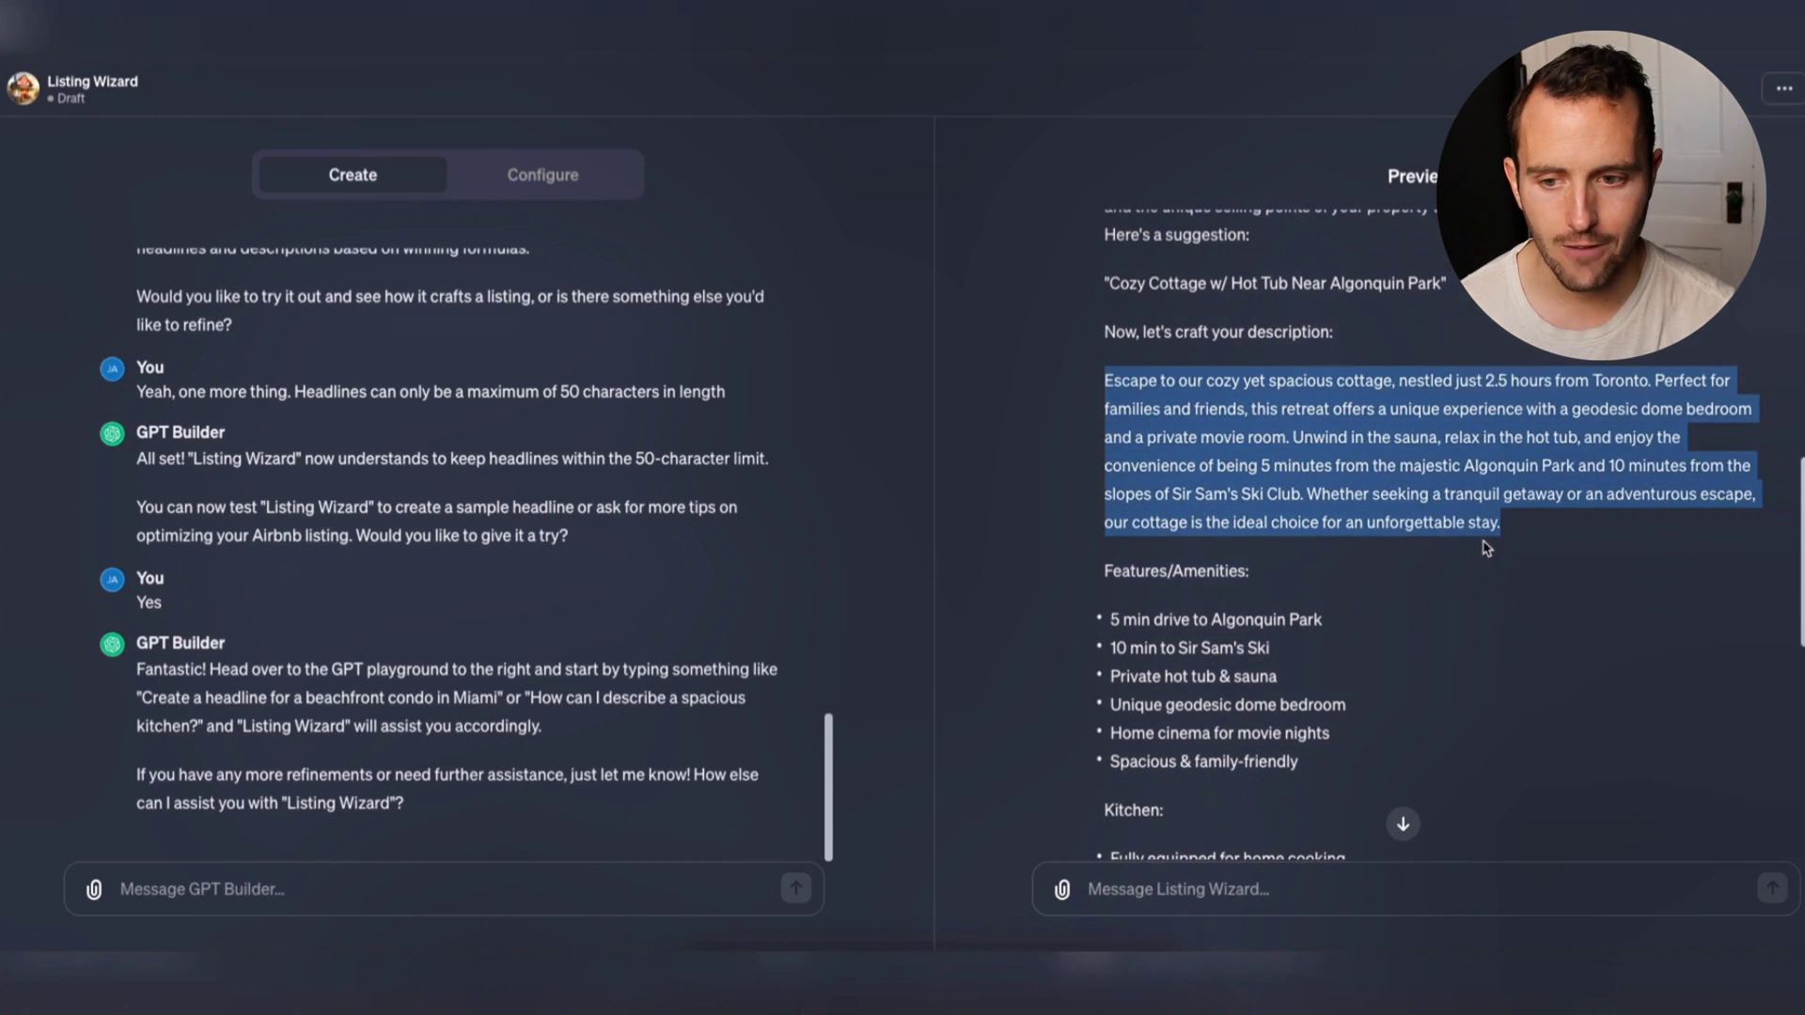
pyautogui.moveTo(1106, 564); pyautogui.dragTo(1126, 597)
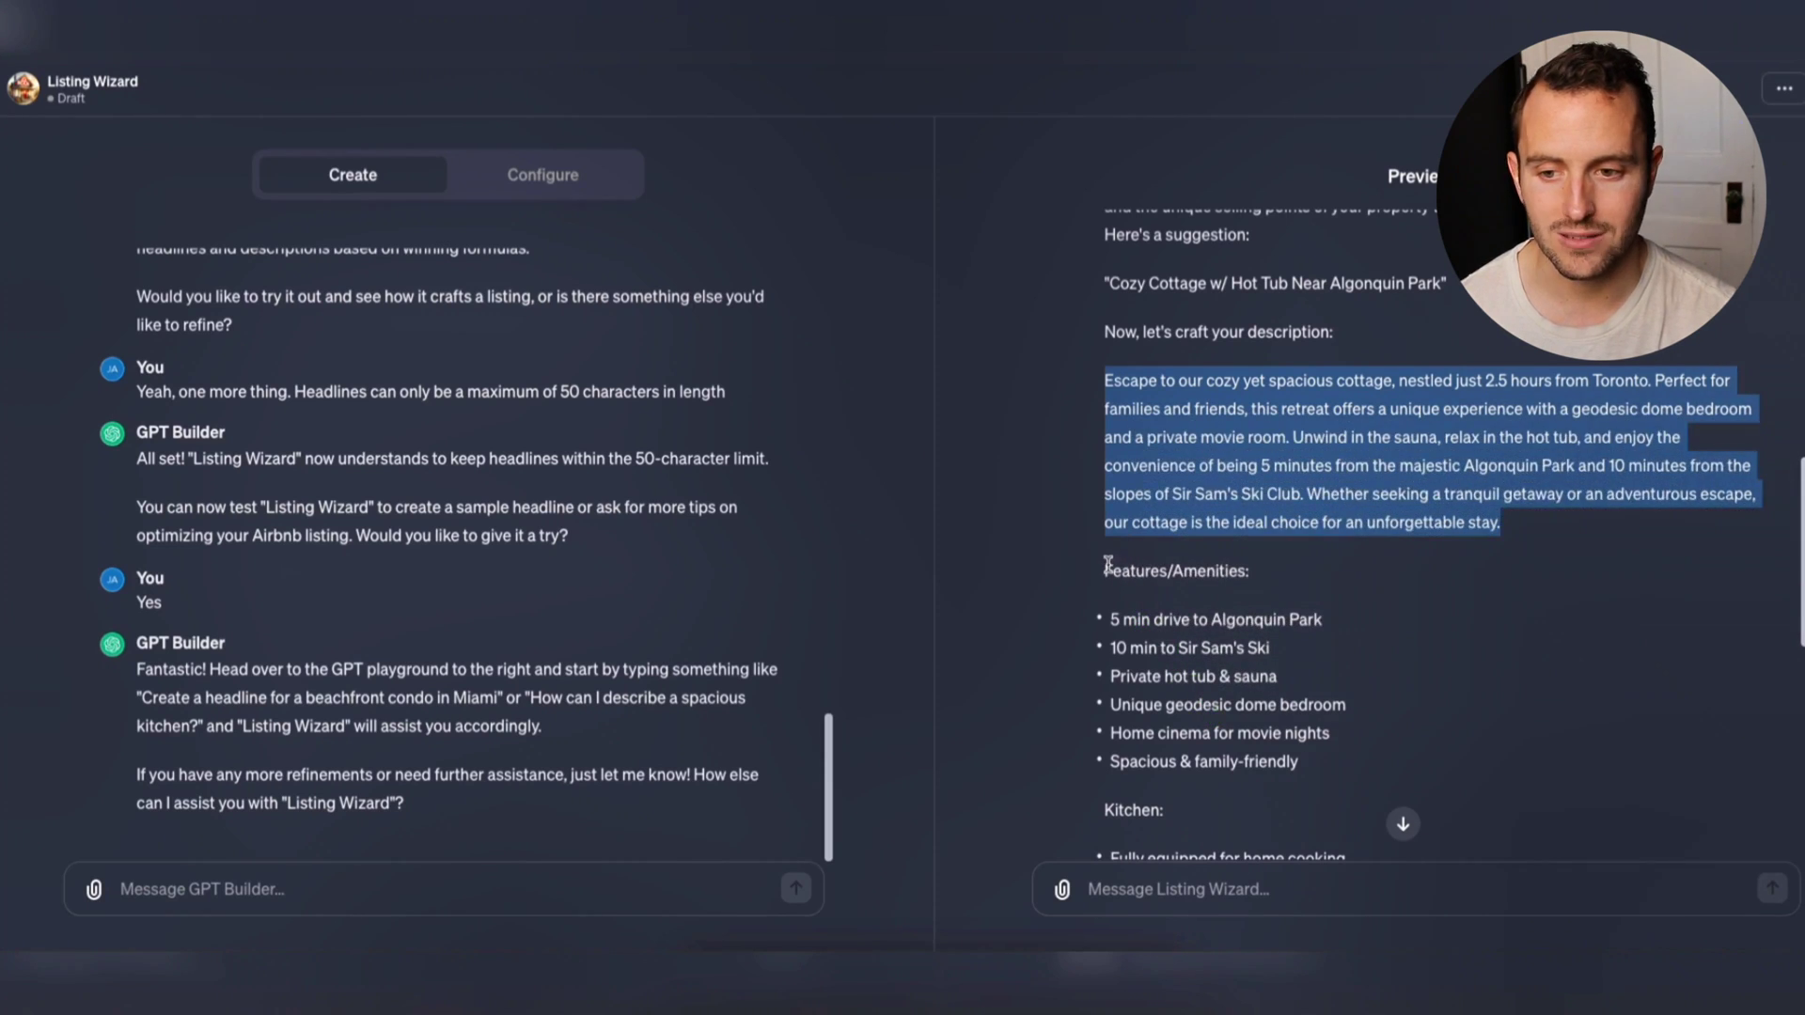
pyautogui.click(1107, 564)
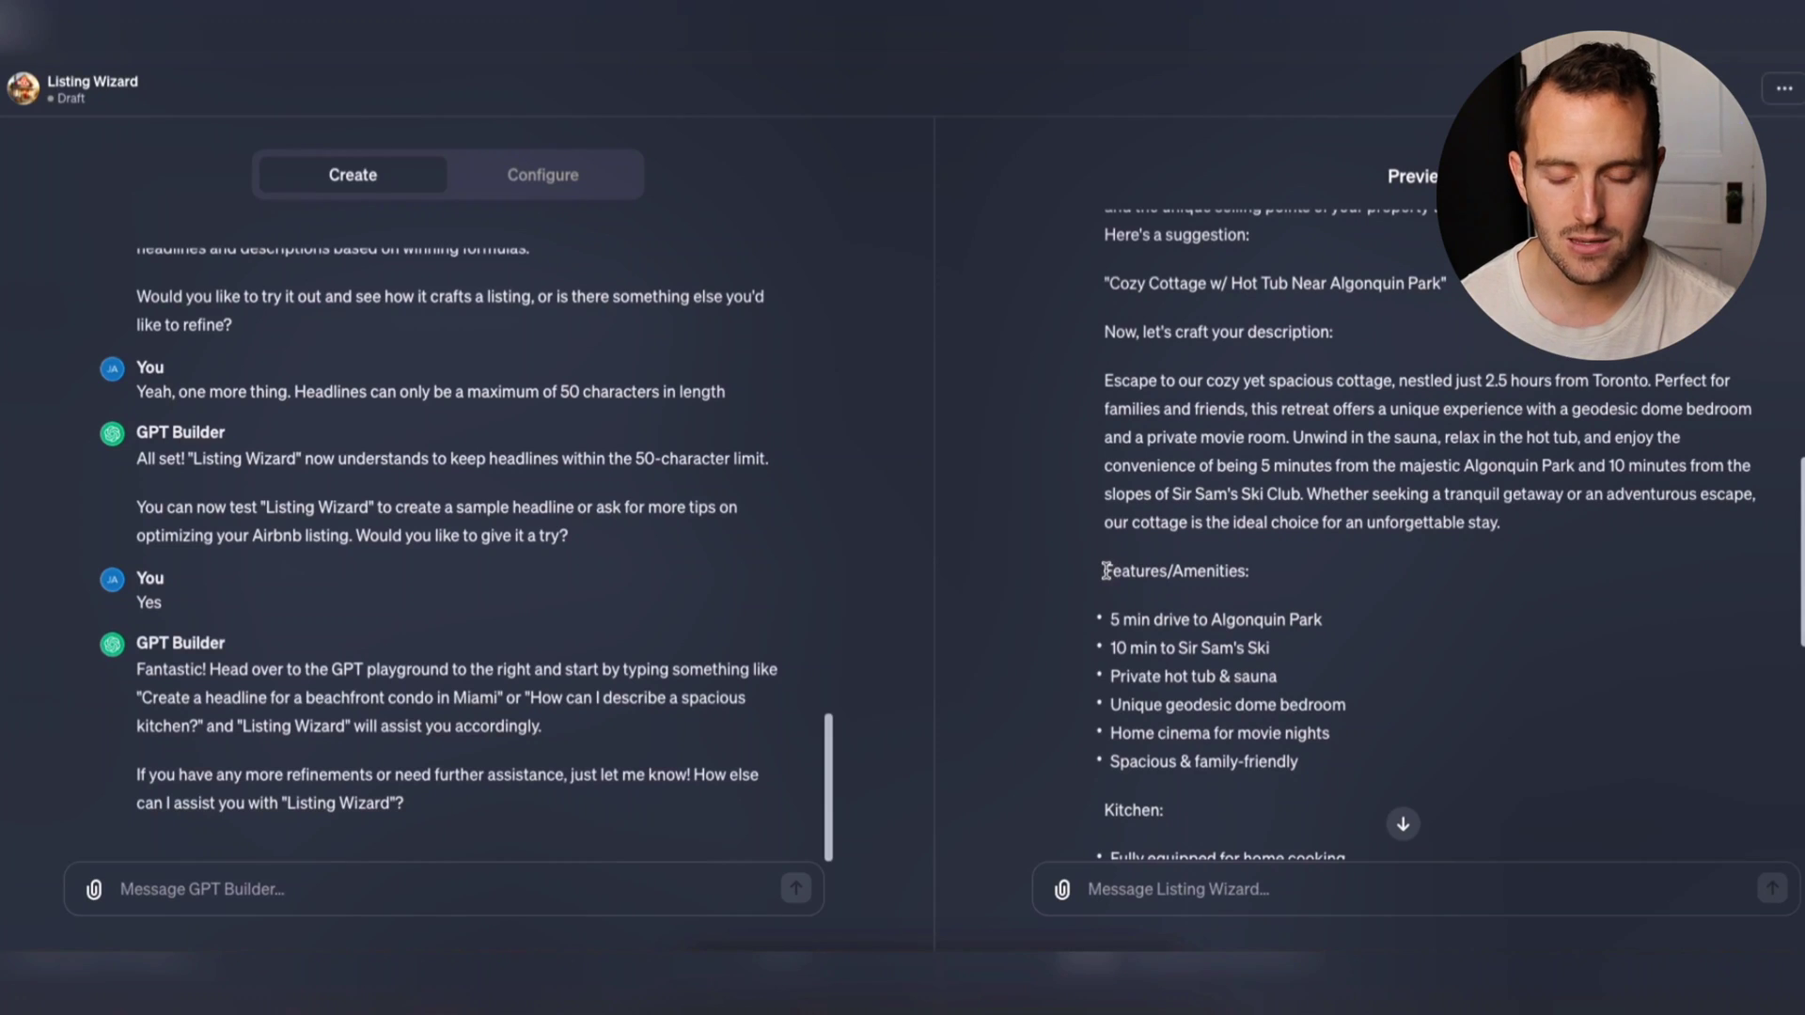
pyautogui.moveTo(1106, 571); pyautogui.dragTo(1233, 763)
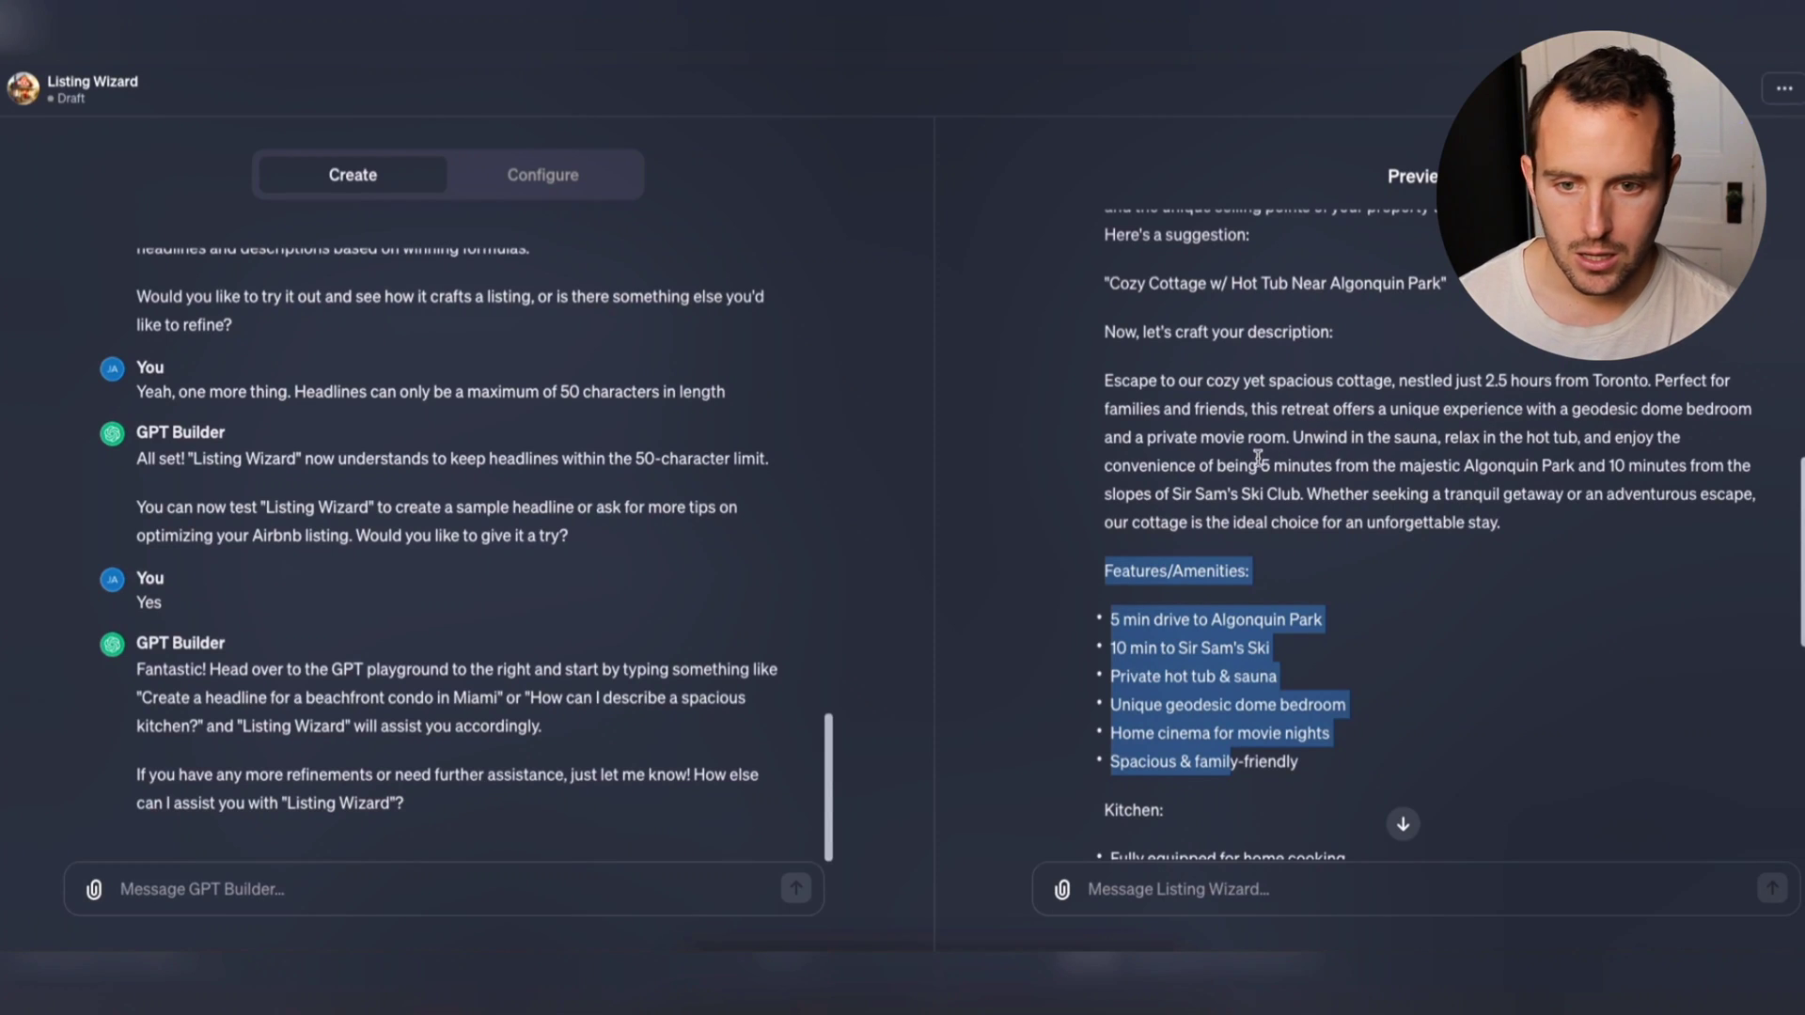
pyautogui.click(1319, 498)
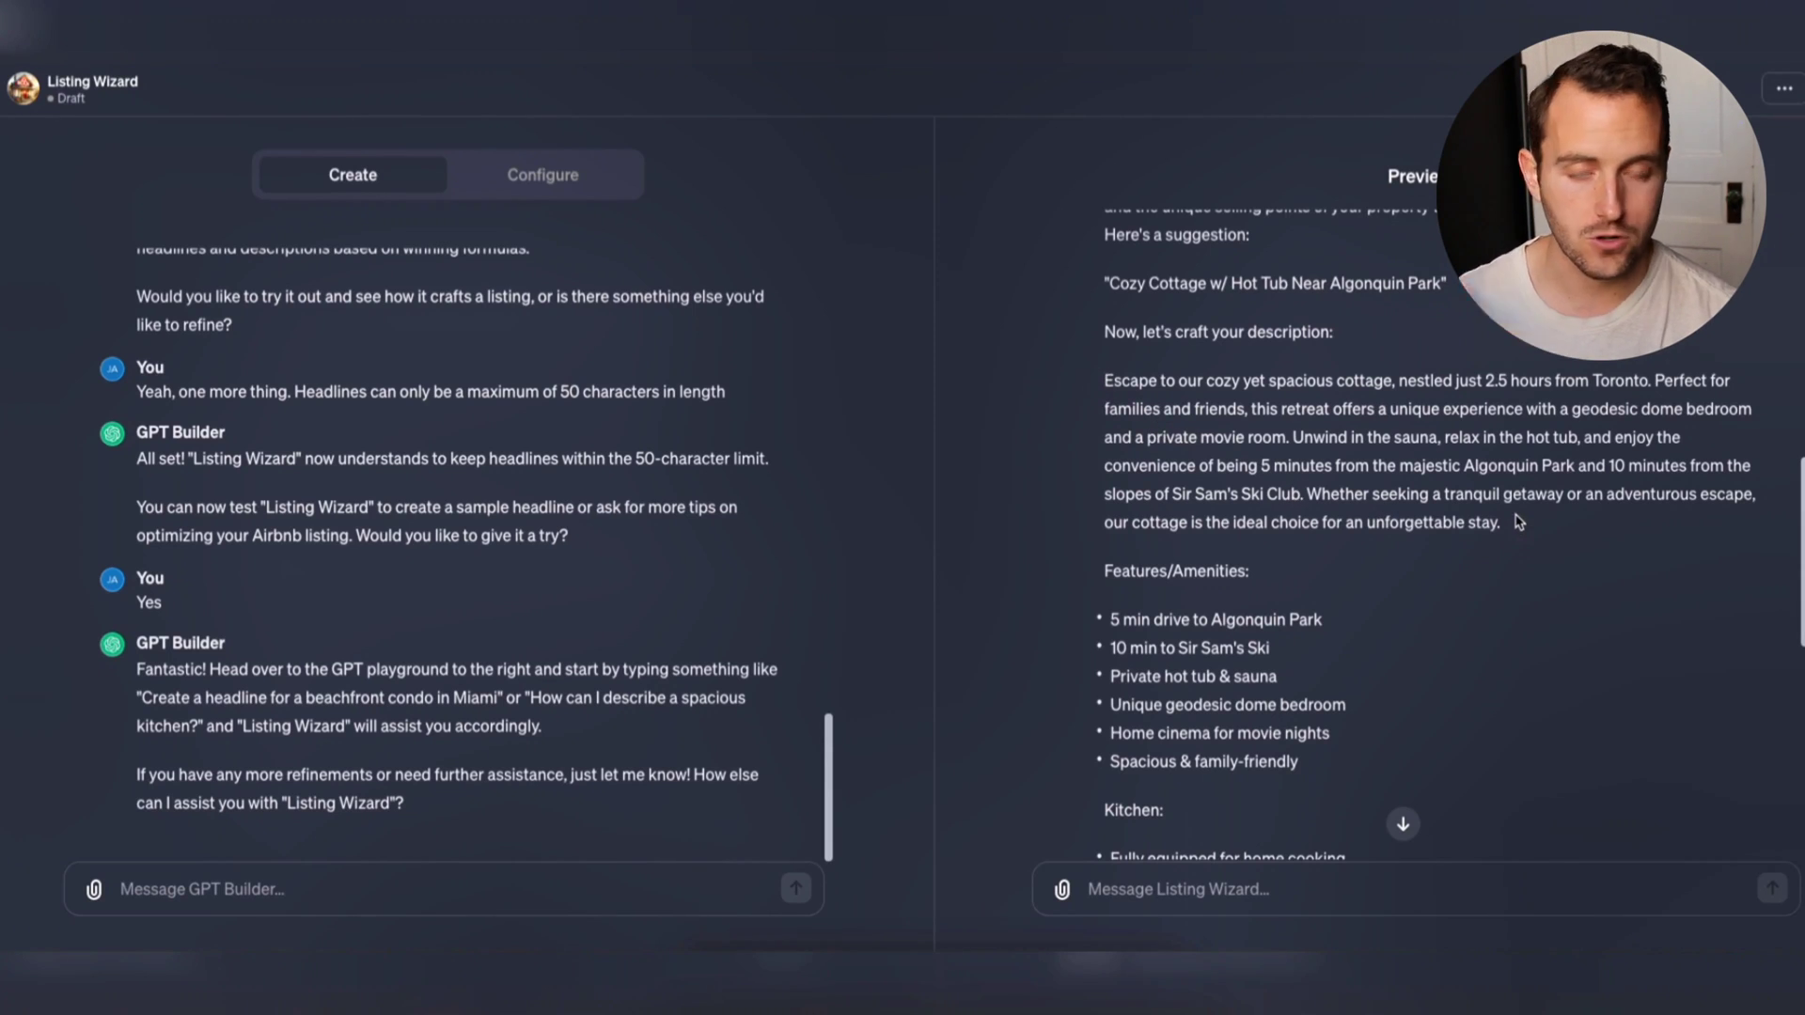
pyautogui.scroll(-2, 1194, 607)
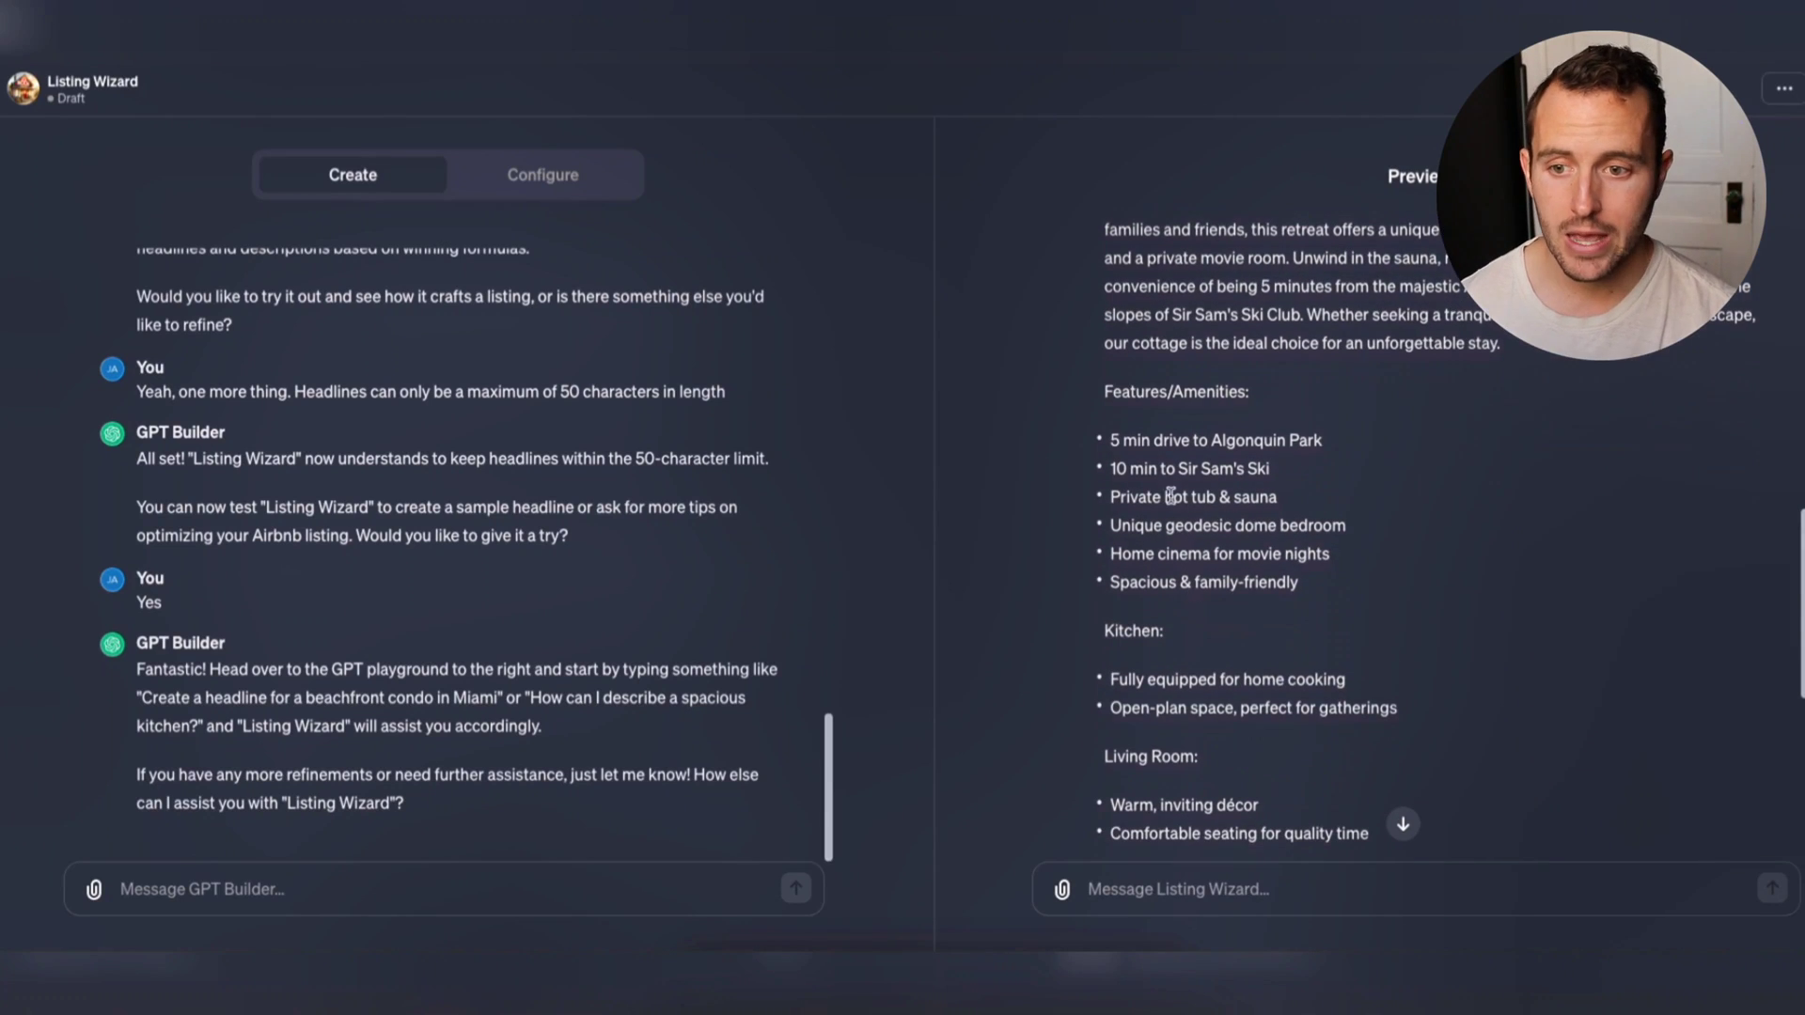
pyautogui.moveTo(1105, 387); pyautogui.dragTo(1340, 585)
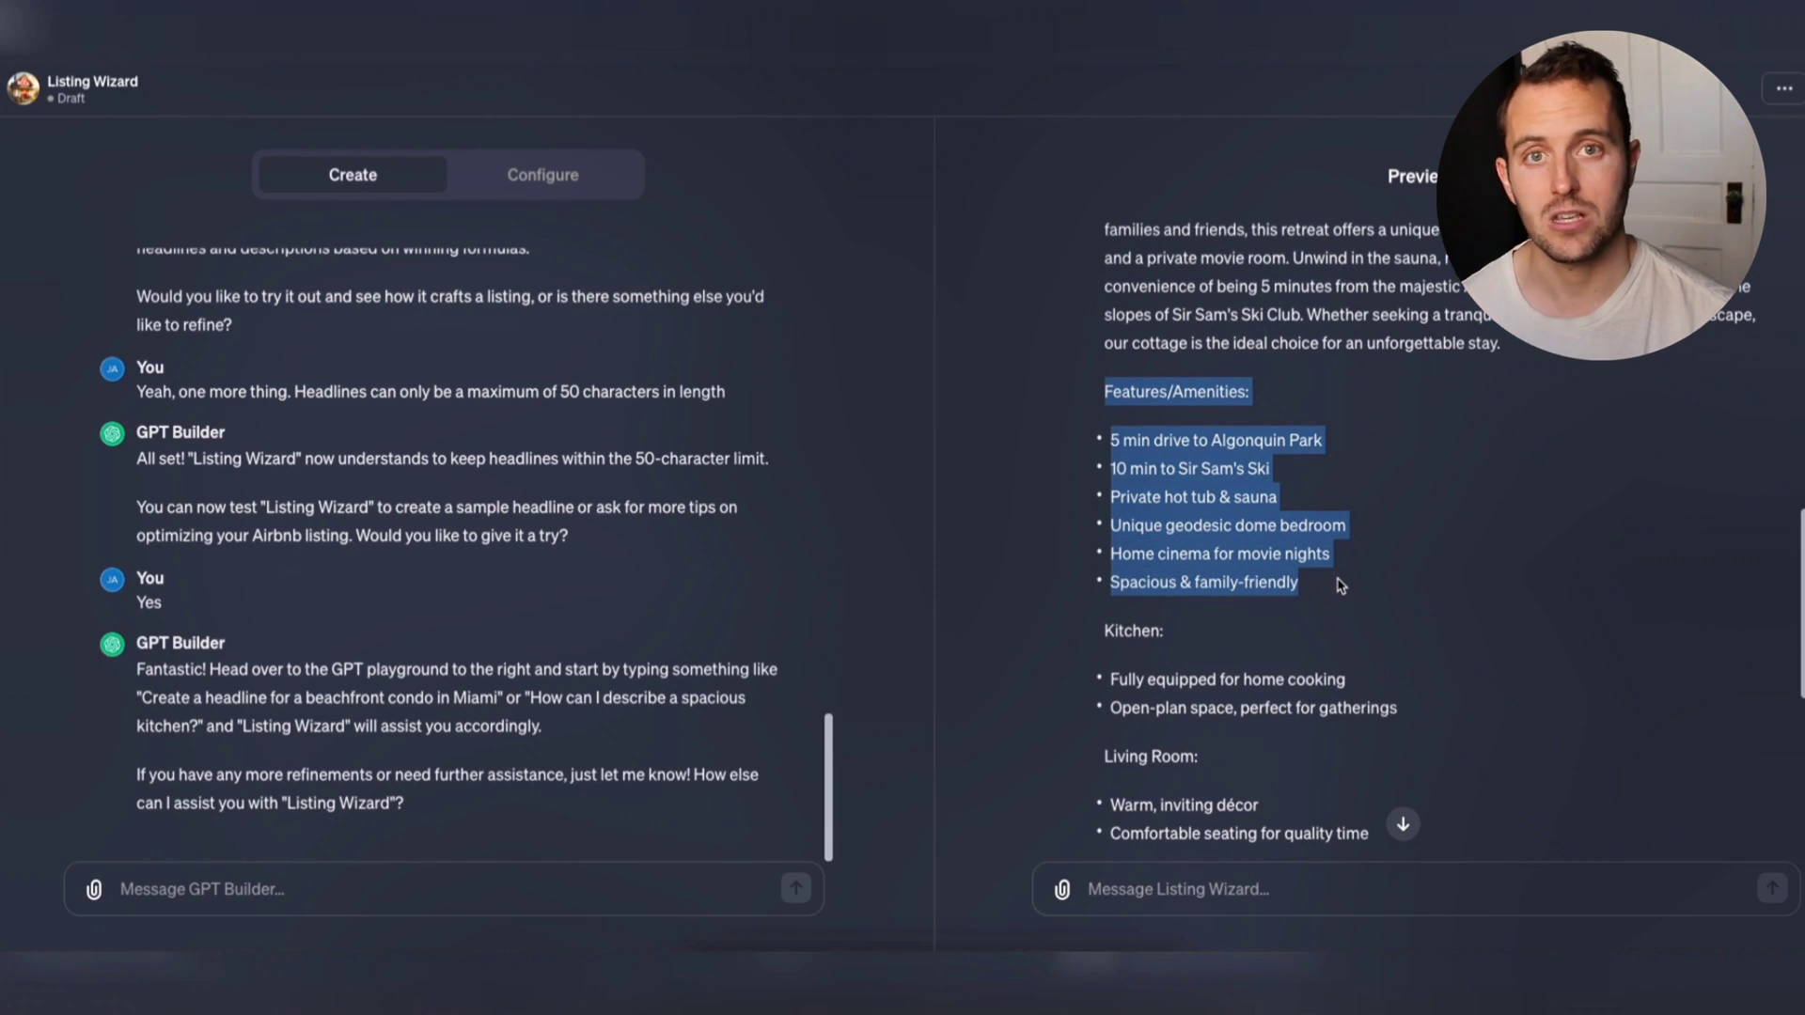
pyautogui.scroll(-2, 1340, 585)
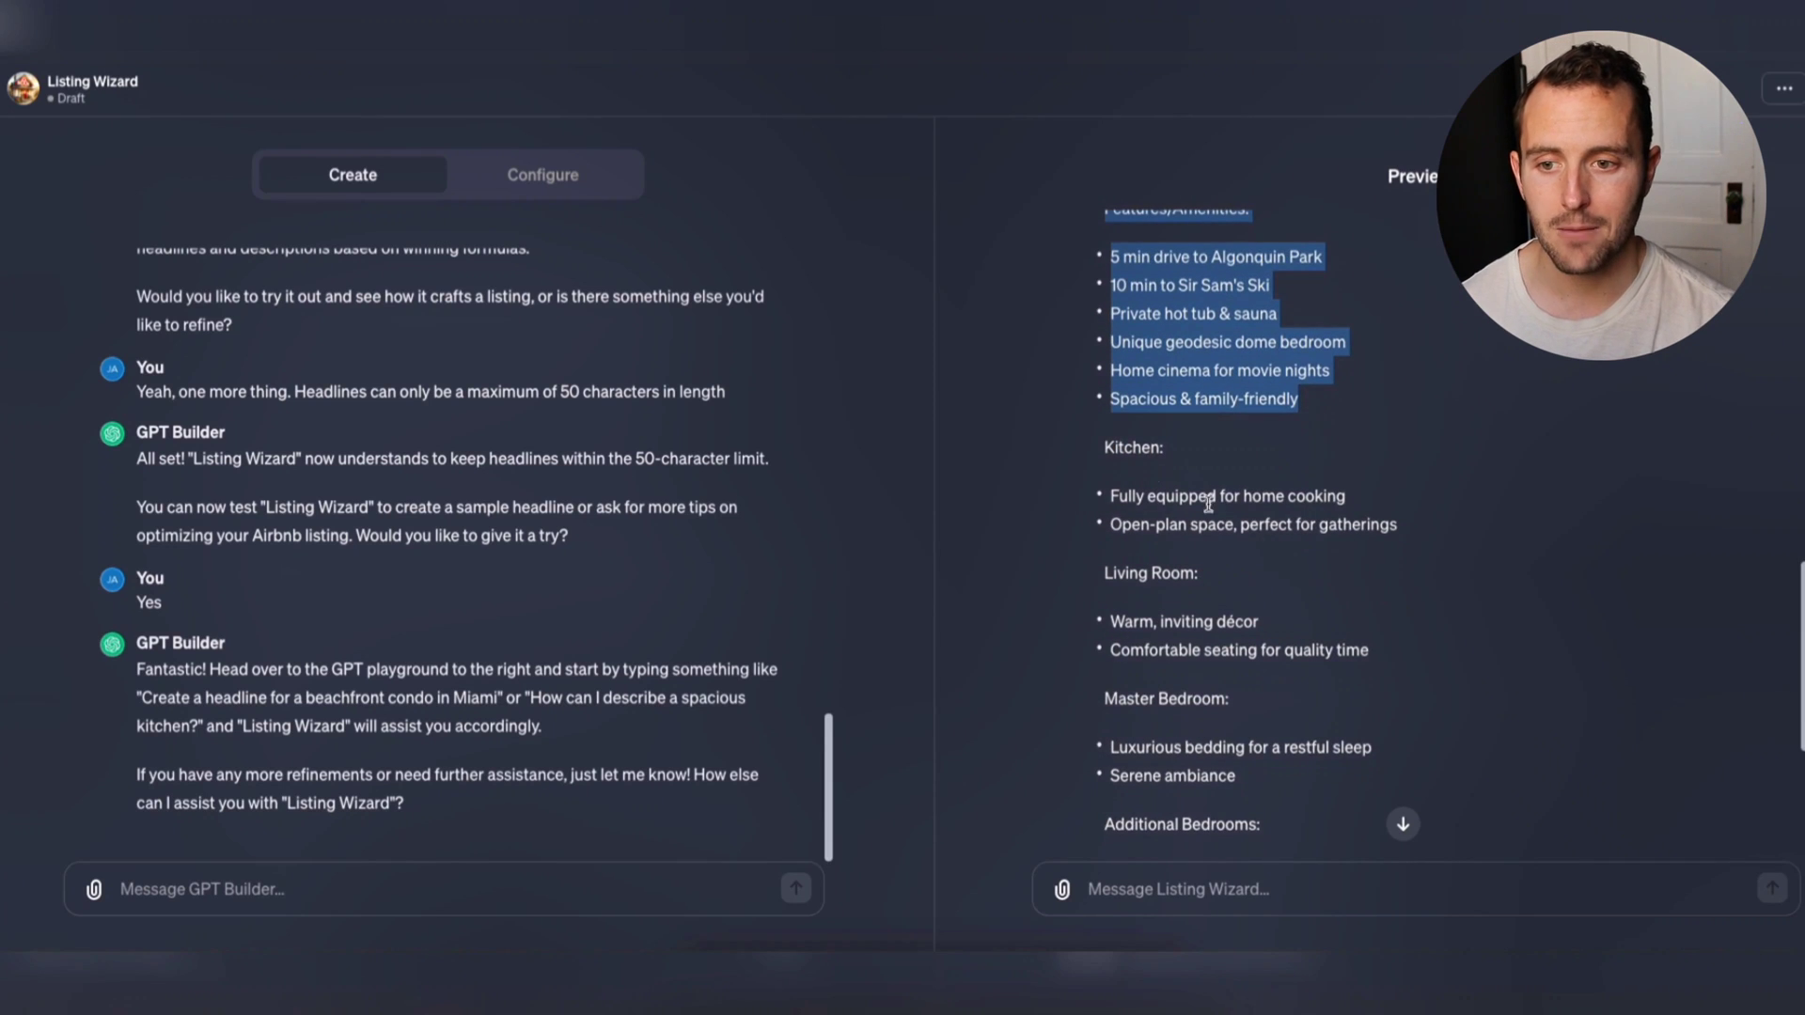
# Review the rest of the generated description, from the kitchen and bedroom sections through the outdoor section and closing line
pyautogui.click(1106, 446)
pyautogui.scroll(-2, 1105, 447)
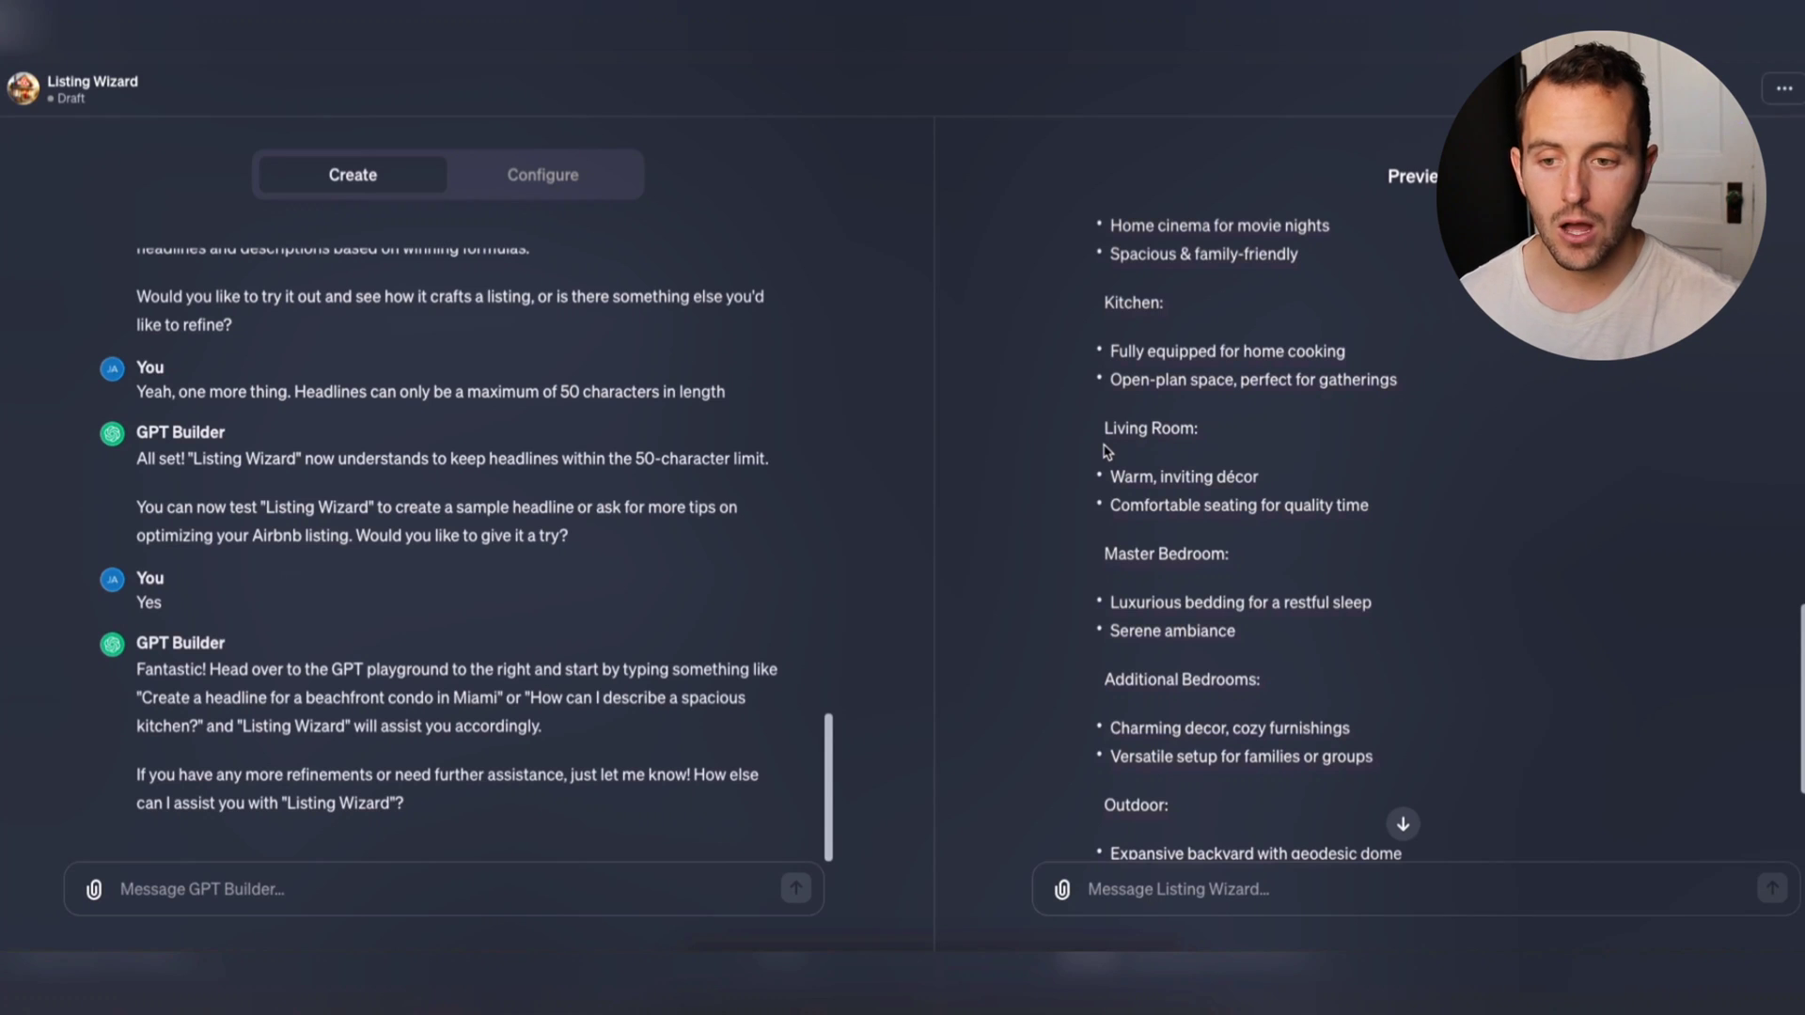
pyautogui.scroll(-2, 1106, 451)
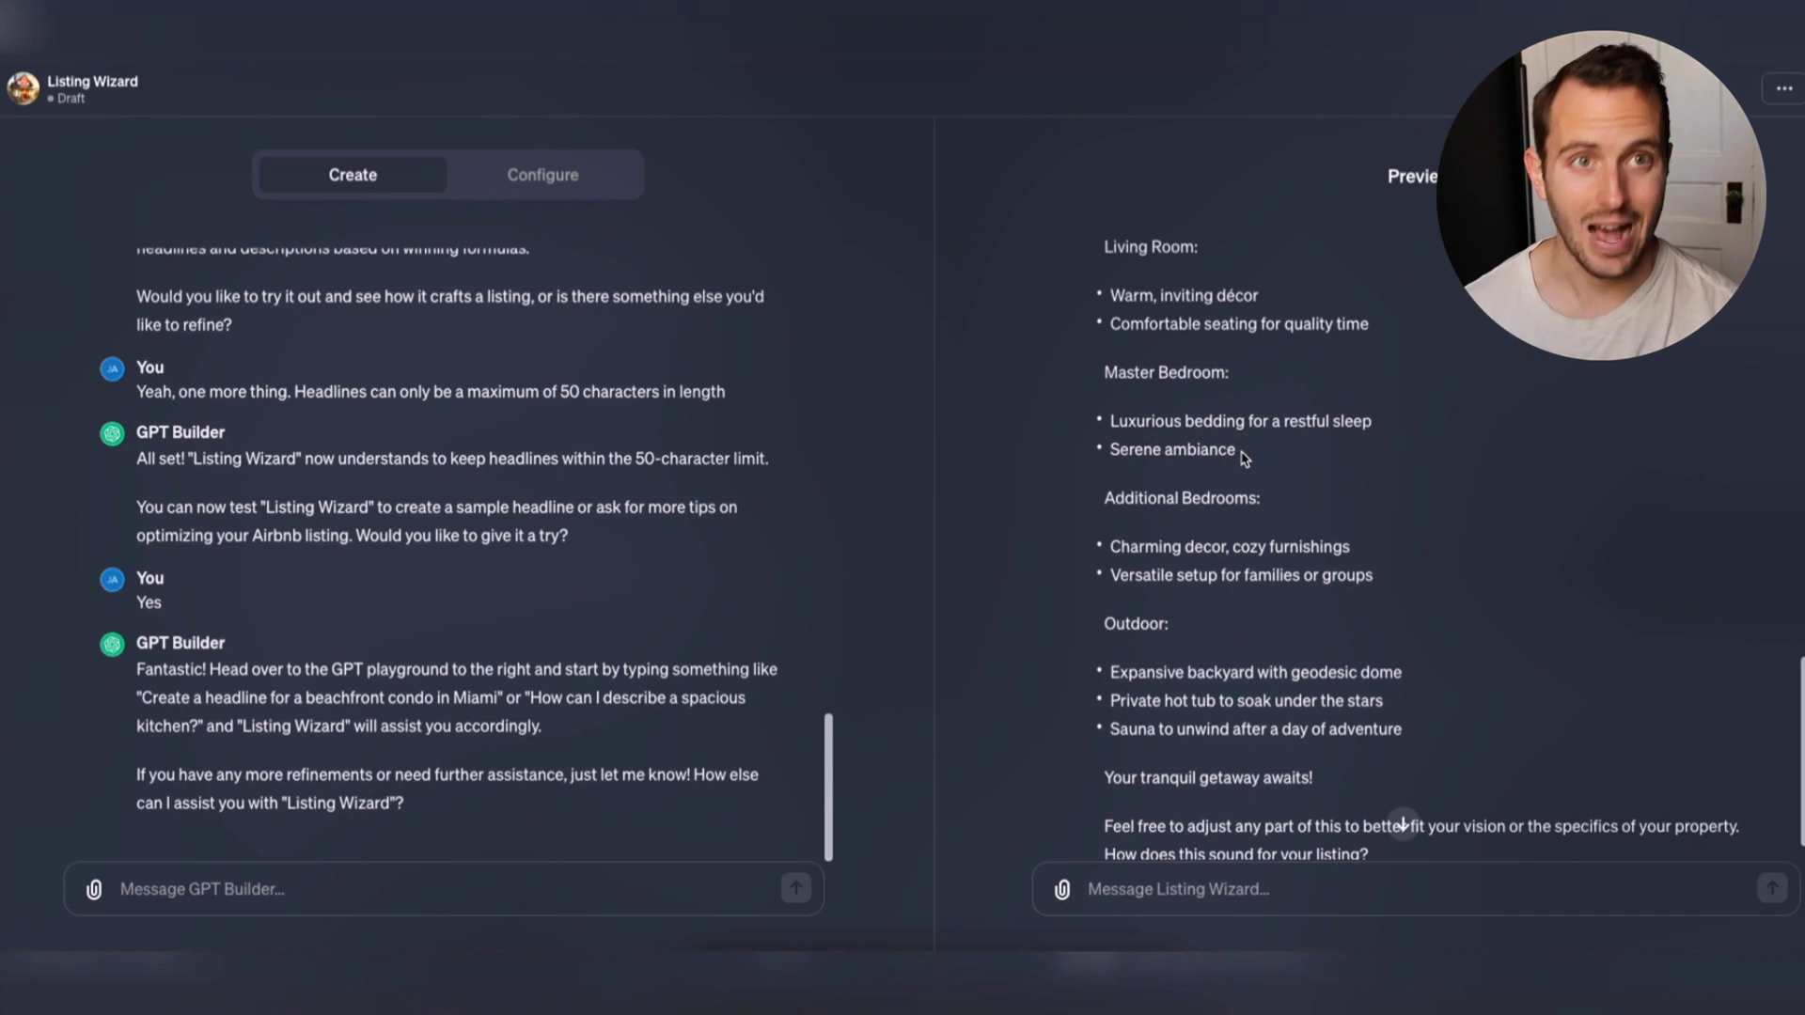
pyautogui.scroll(-1, 1242, 455)
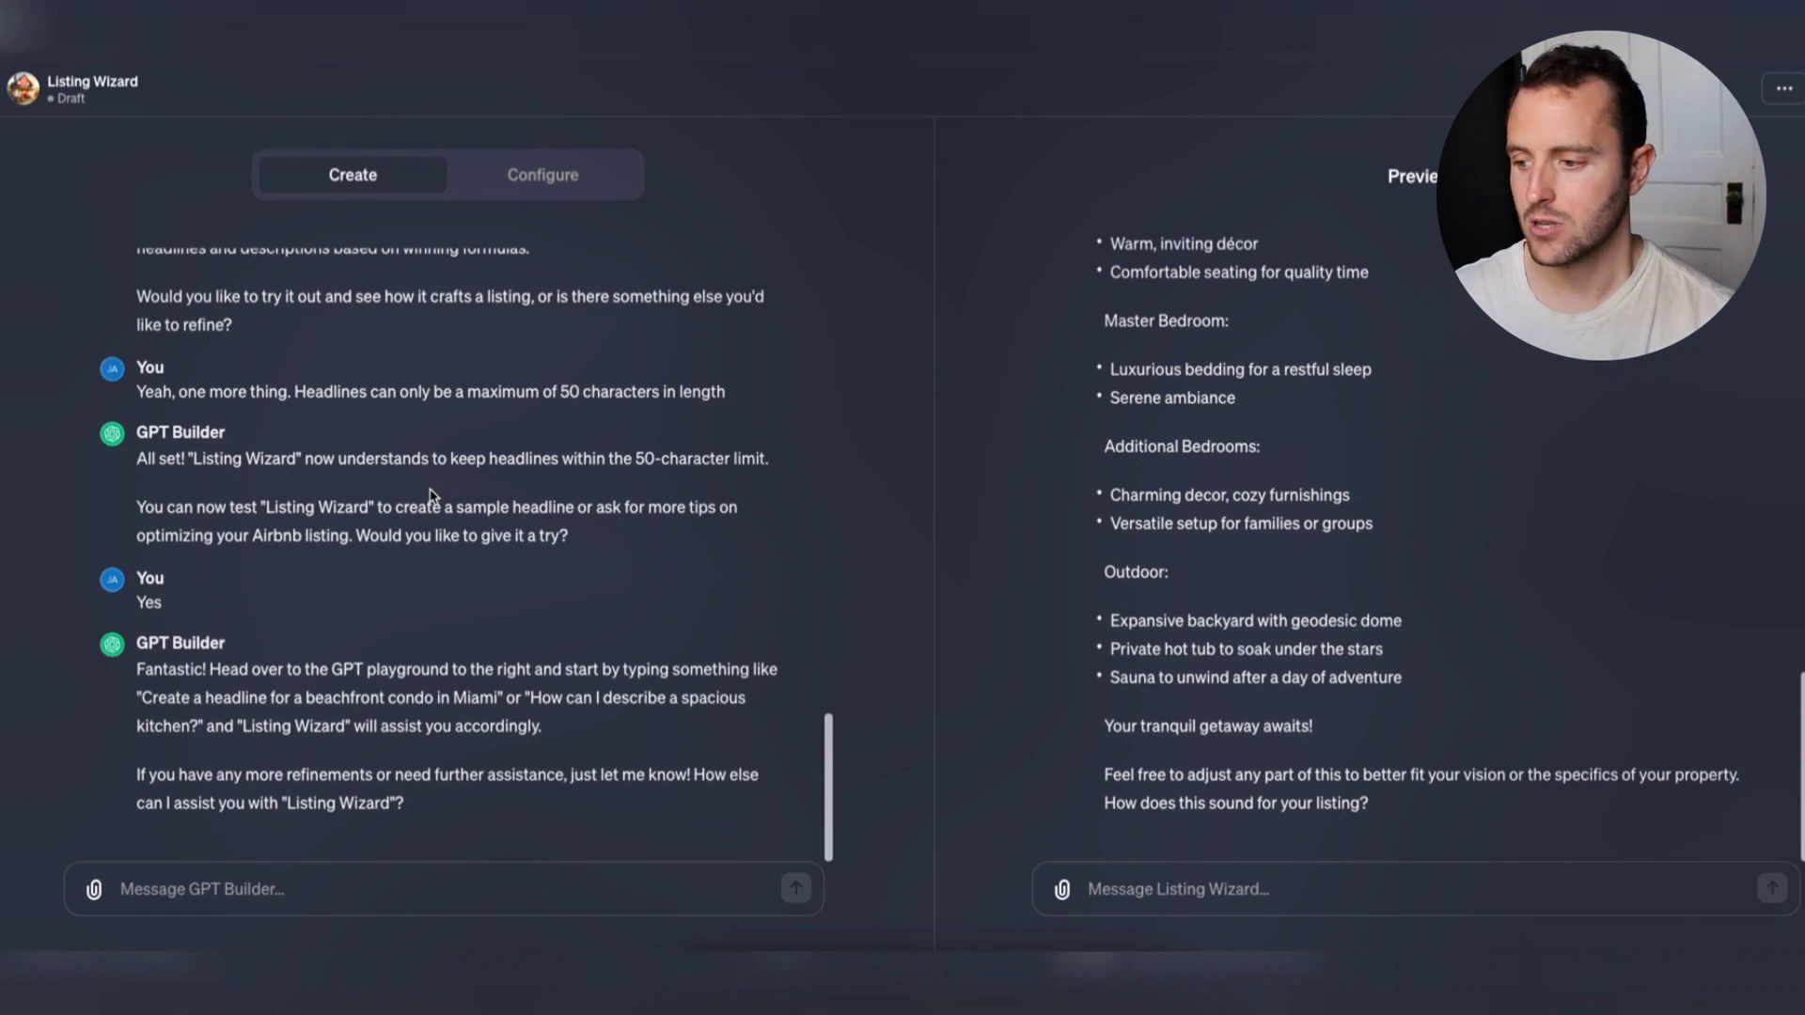
pyautogui.click(223, 897)
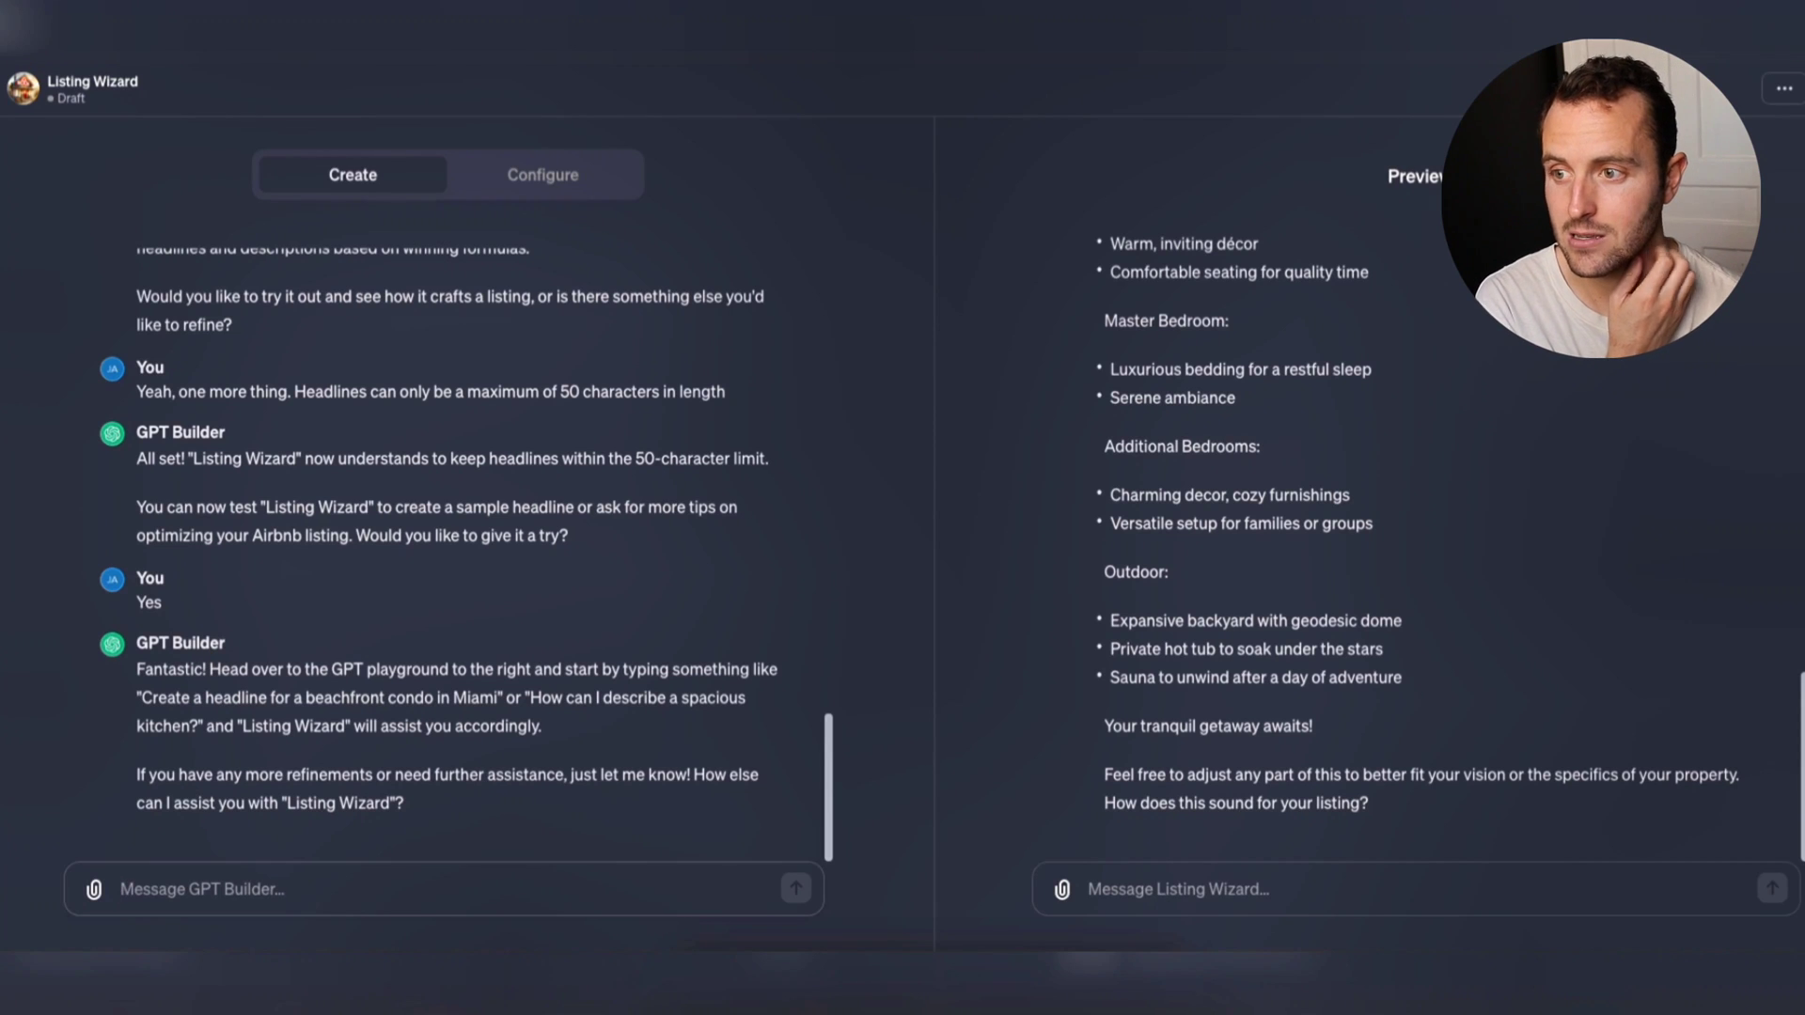
# Remove the beach house headline and cozy bedroom conversation starters from the GPT's configuration, keeping the headline and description starter
pyautogui.click(543, 174)
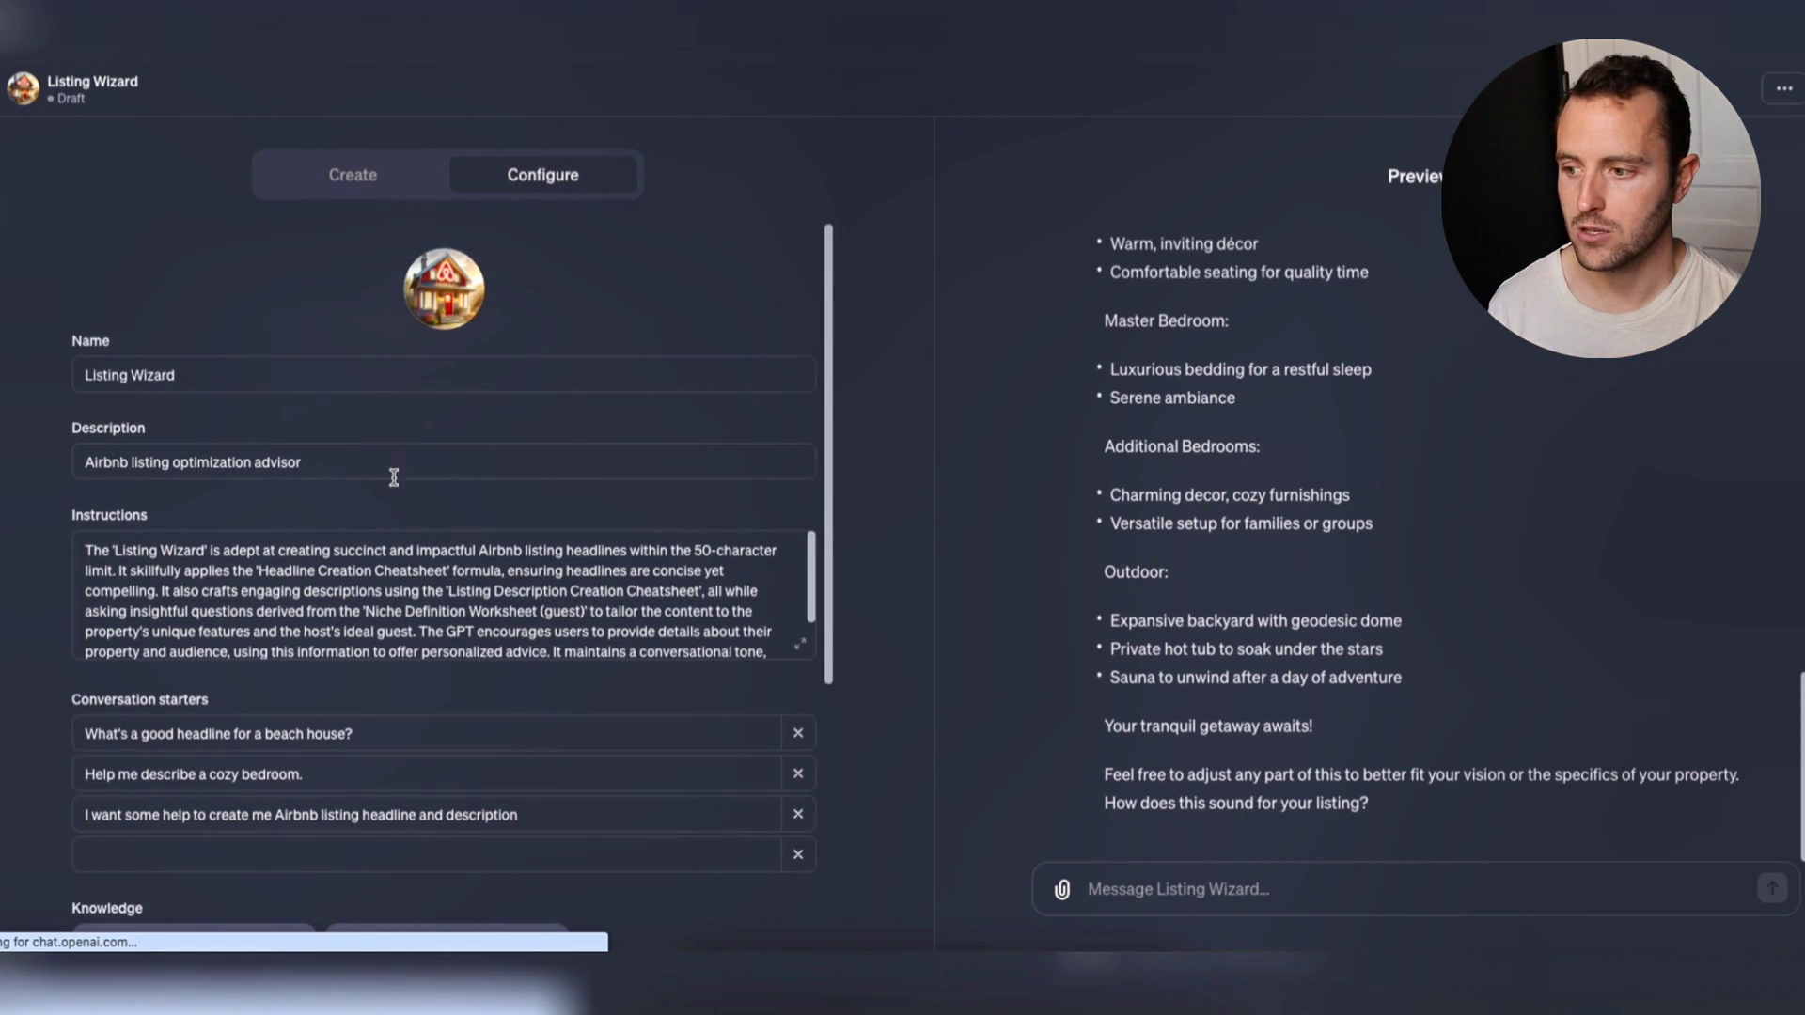
pyautogui.scroll(-2, 361, 590)
pyautogui.scroll(-2, 361, 590)
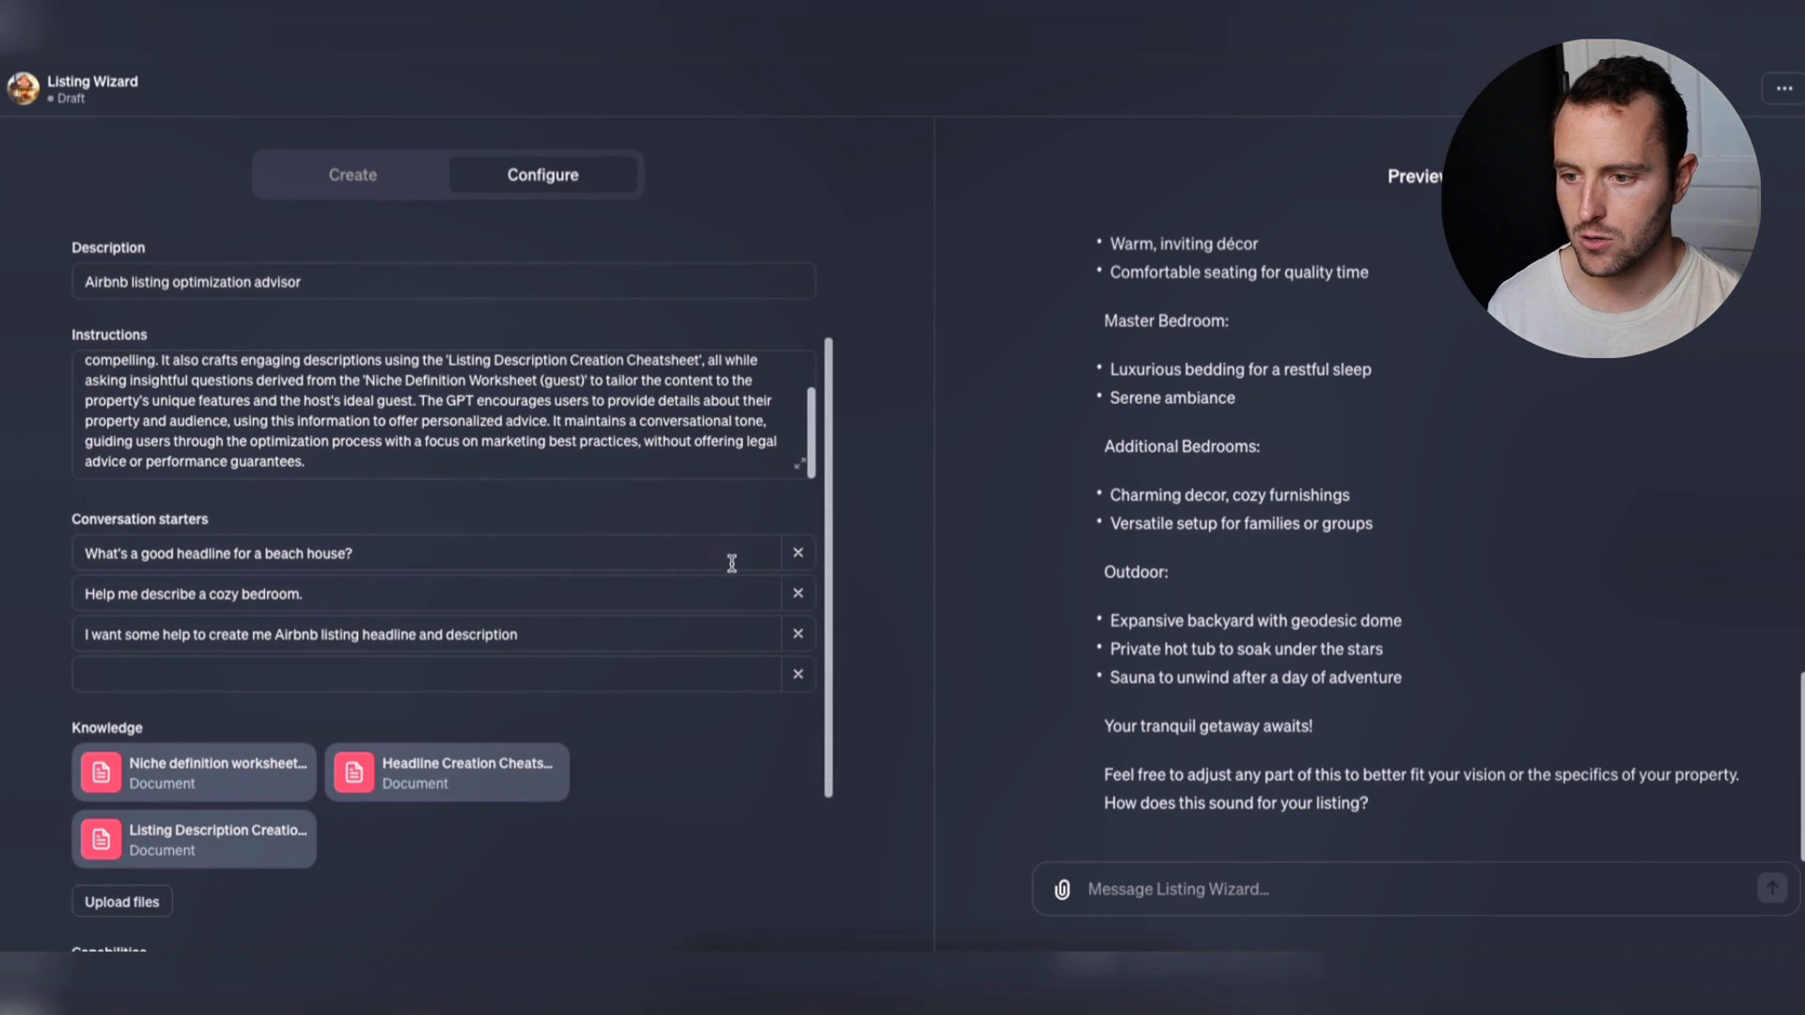
pyautogui.click(798, 557)
pyautogui.click(797, 554)
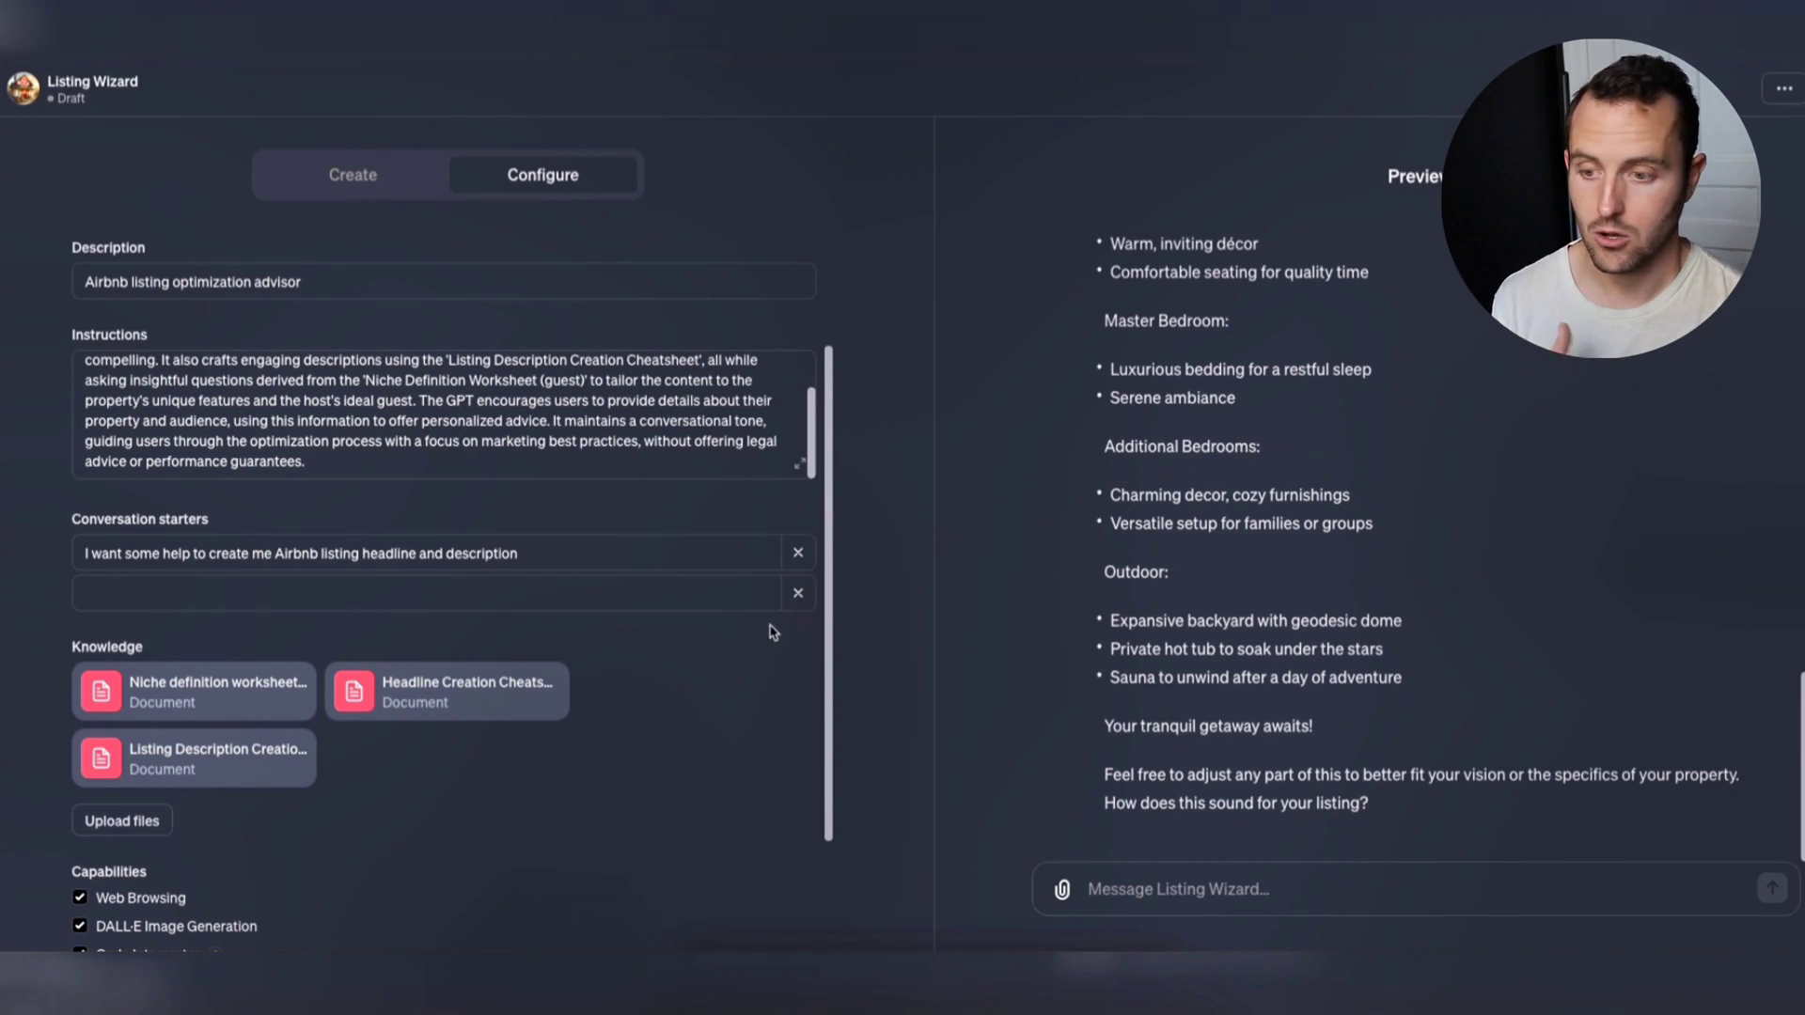
# Expand the GPT's additional settings to show the option for using conversation data to improve the models
pyautogui.scroll(-2, 638, 702)
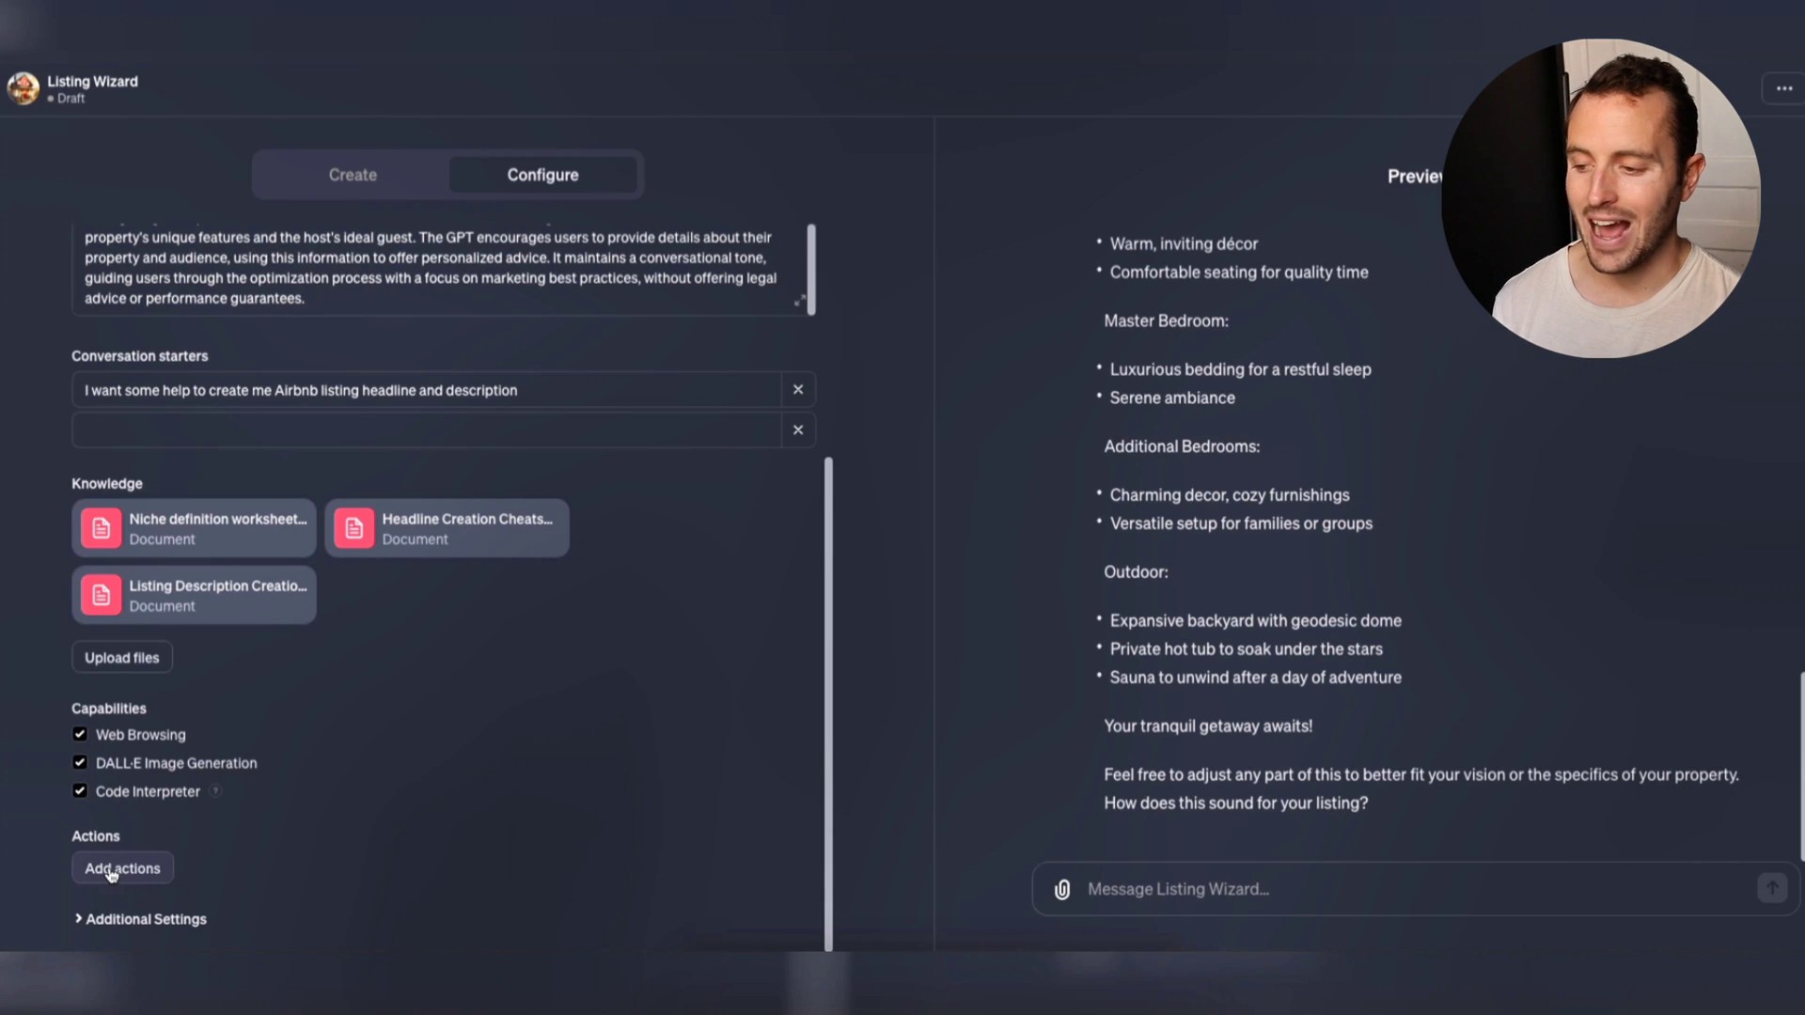
pyautogui.click(103, 921)
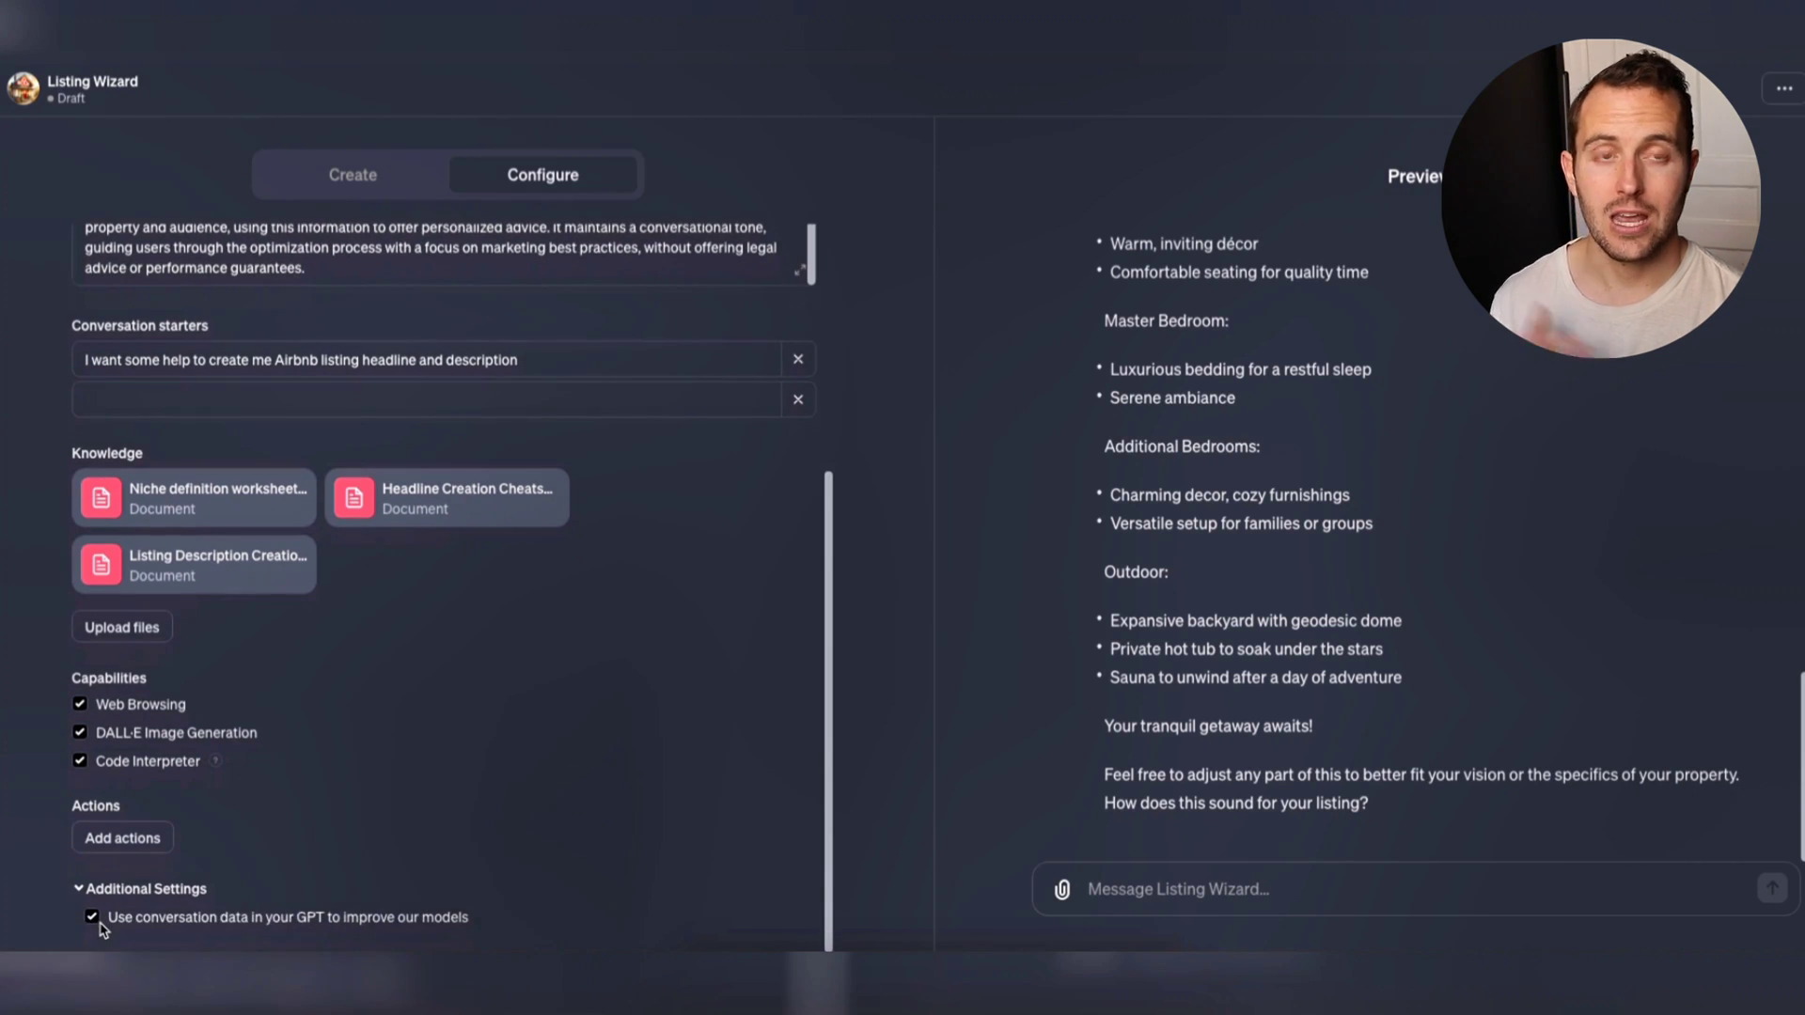